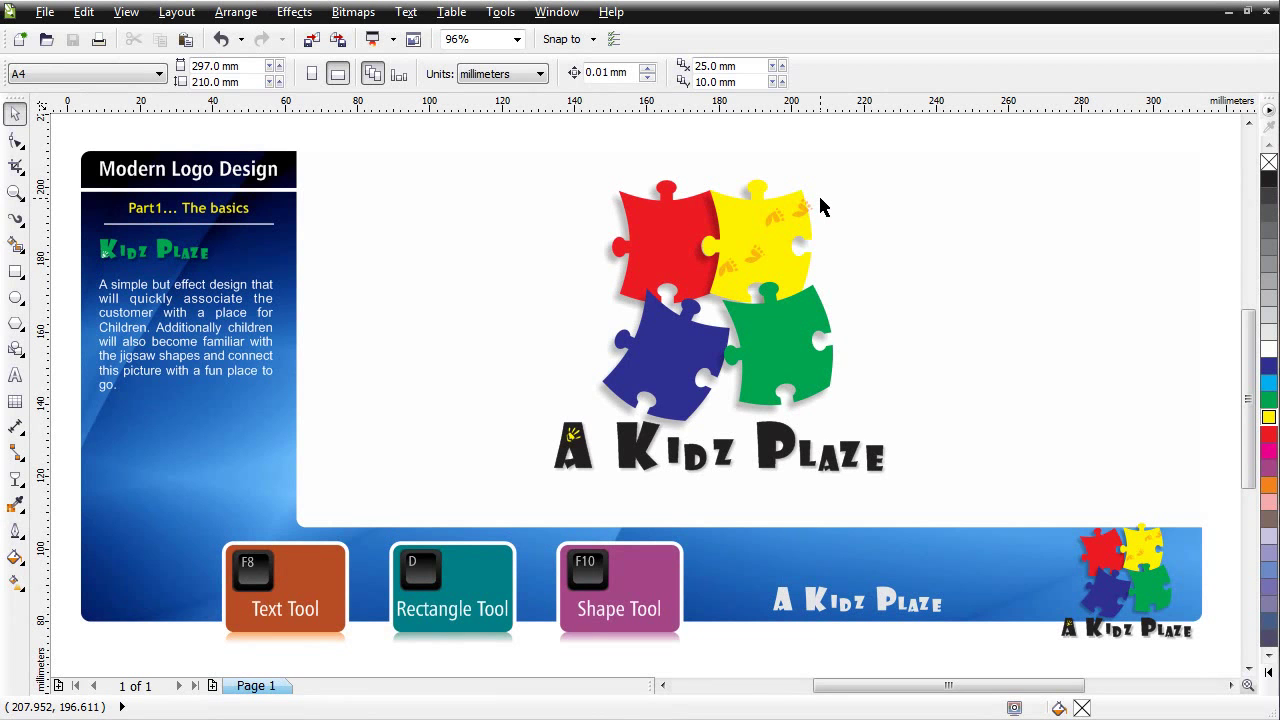
Delete the large grouped puzzle logo and its A Kidz Plaze lettering from the white work area.
{"action": "left_click", "coordinate": [786, 603]}
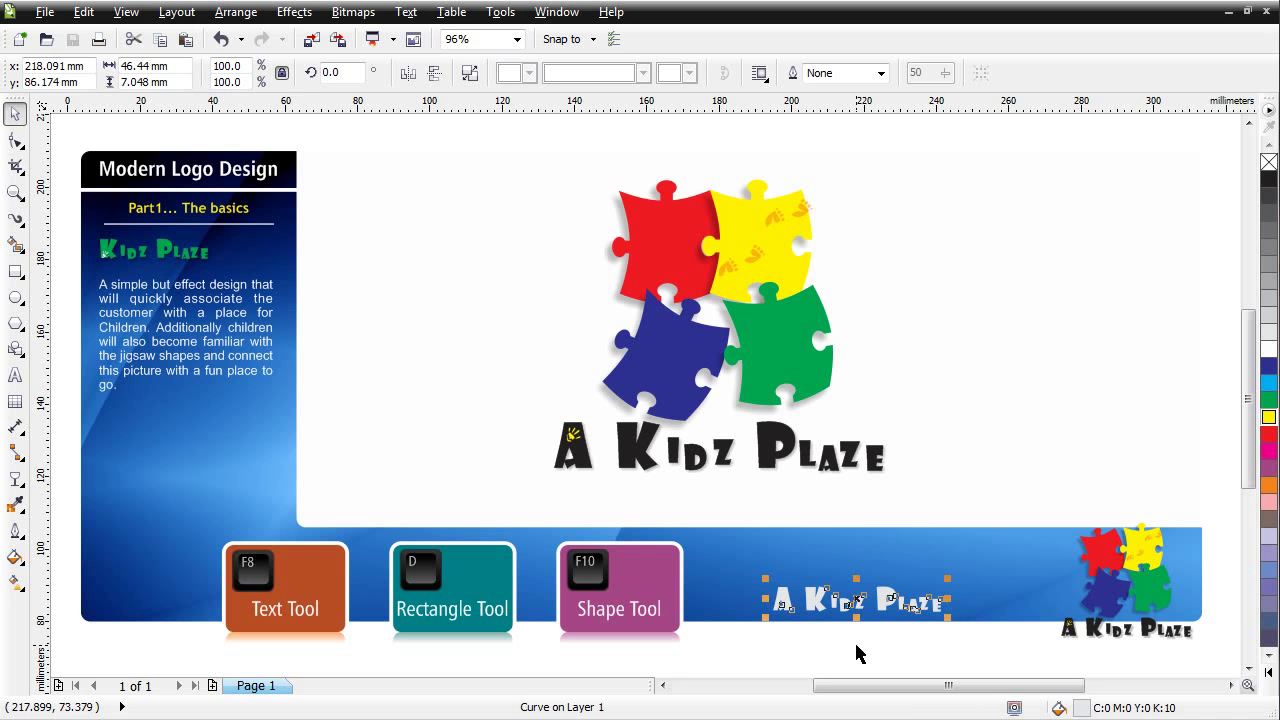
{"action": "left_click", "coordinate": [785, 460], "text": "ctrl"}
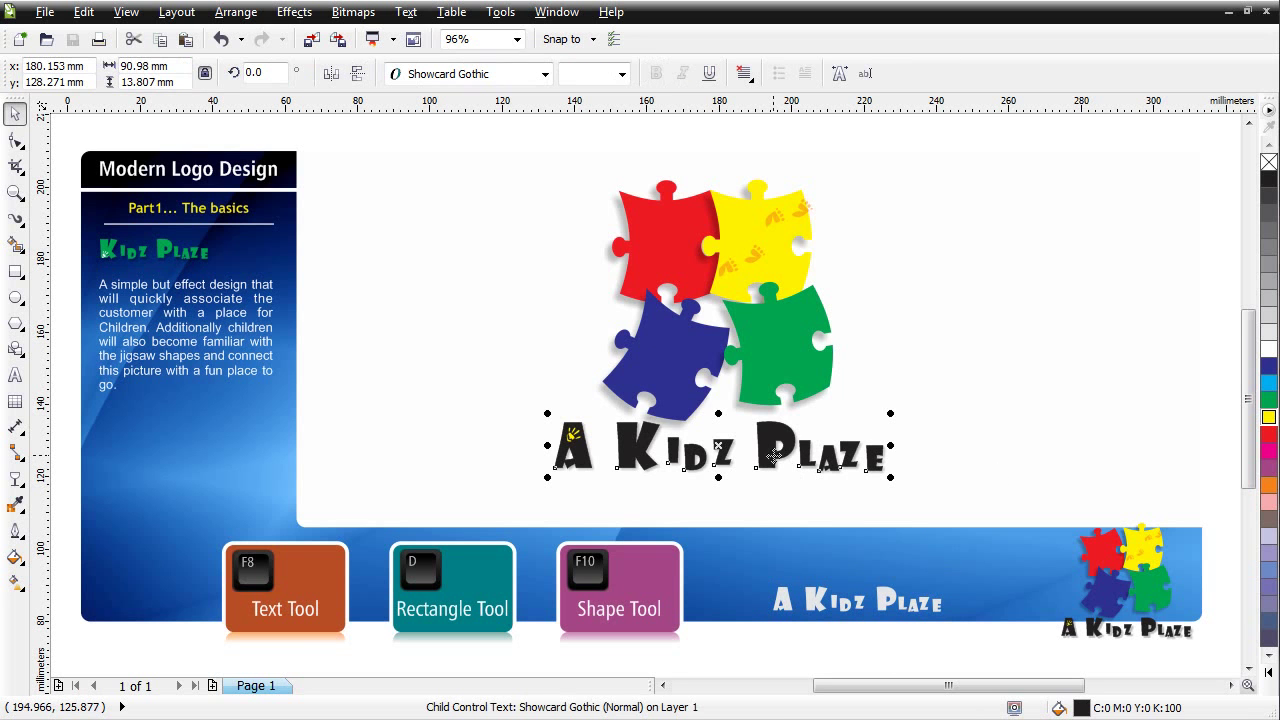
{"action": "left_click", "coordinate": [449, 285]}
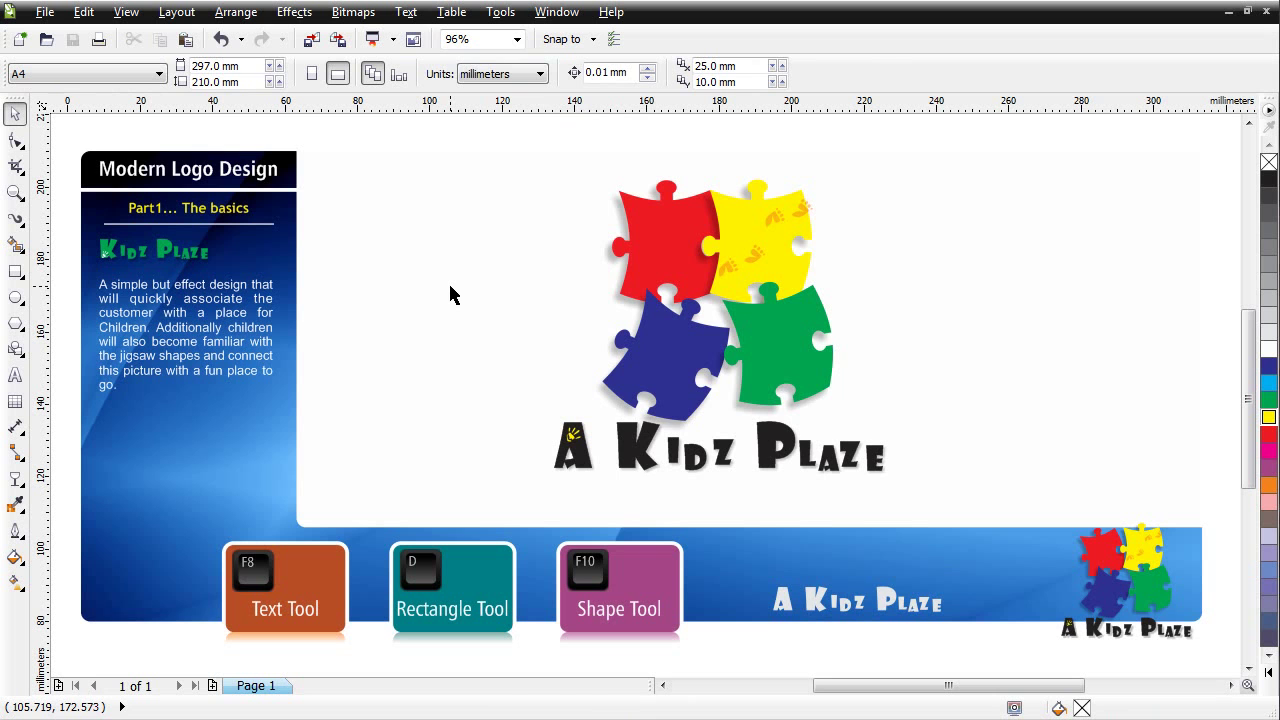
{"action": "left_click", "coordinate": [610, 360]}
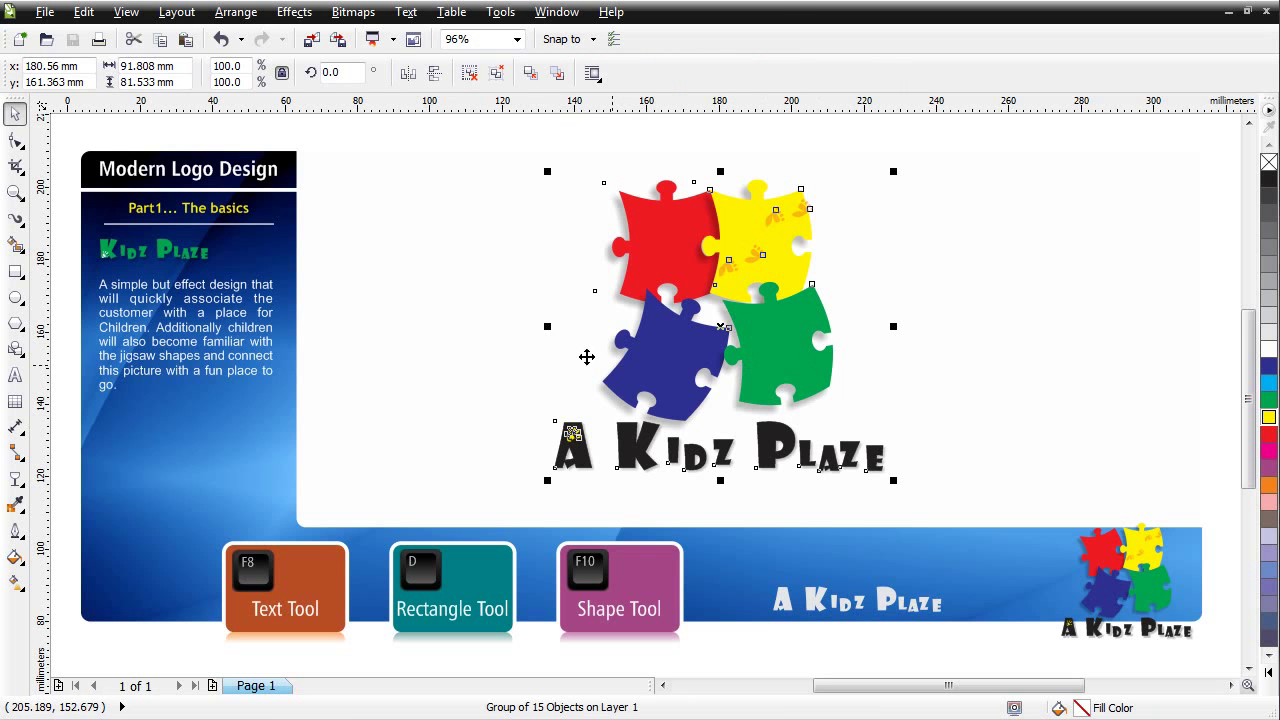
{"action": "key", "text": "Delete"}
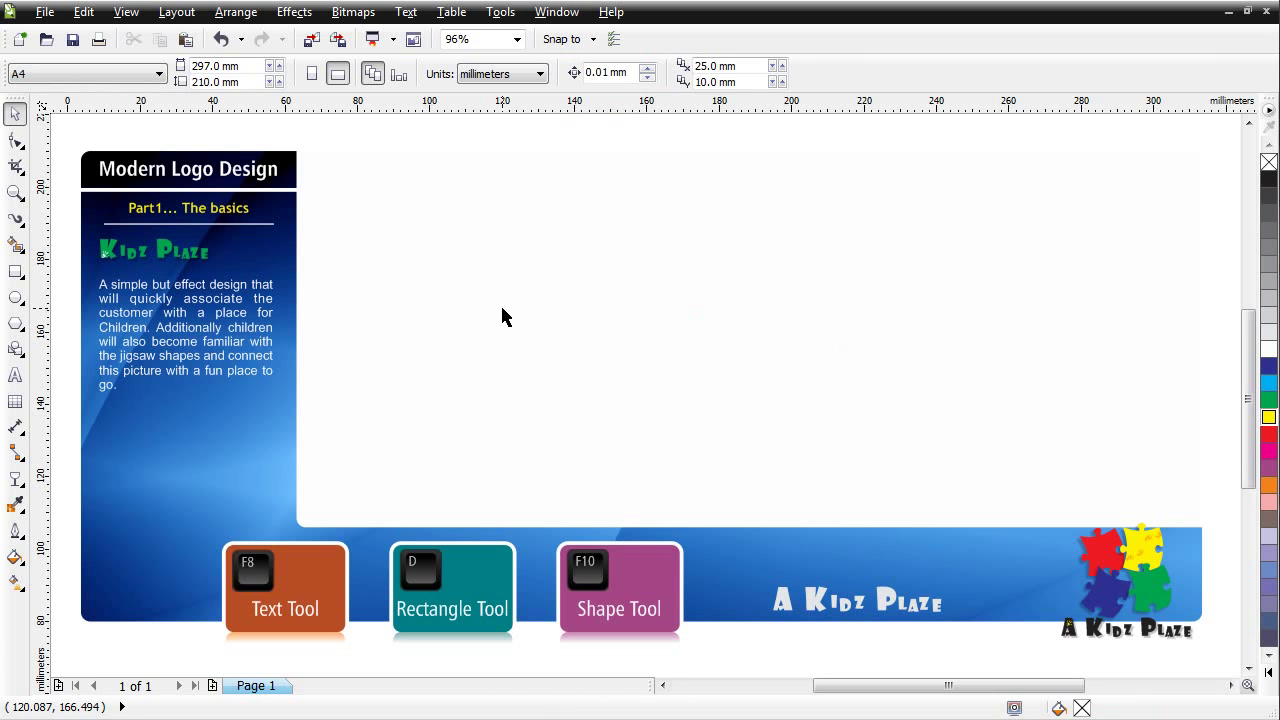
Draw a horizontal ellipse about 53 mm wide and 39 mm high in the upper part of the white work area.
{"action": "left_click", "coordinate": [15, 297]}
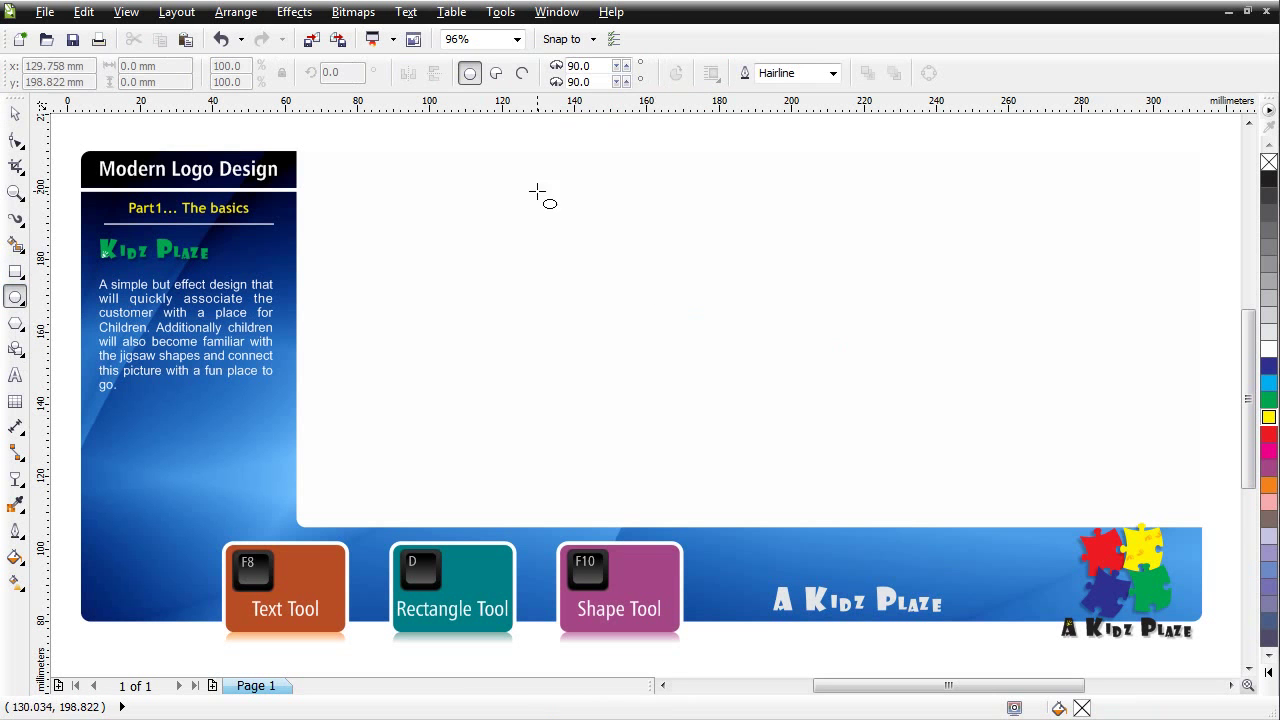
{"action": "left_click_drag", "start_coordinate": [535, 191], "coordinate": [730, 336]}
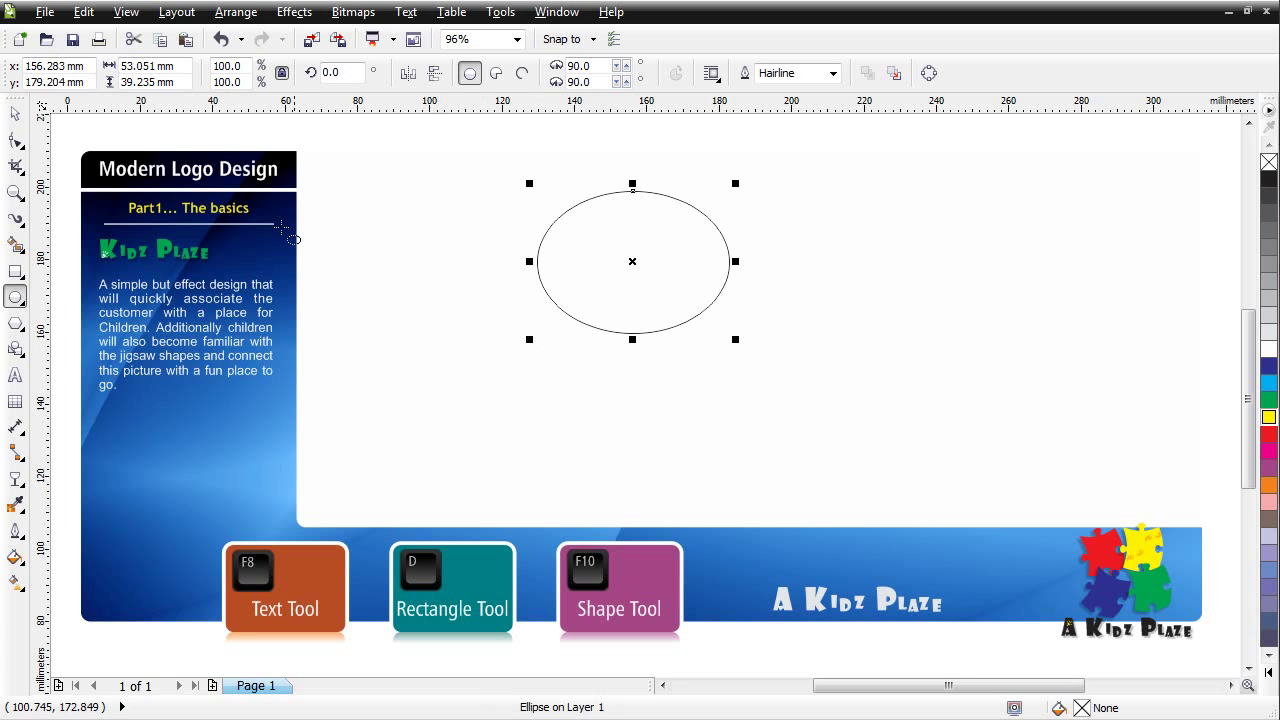
{"action": "left_click", "coordinate": [17, 116]}
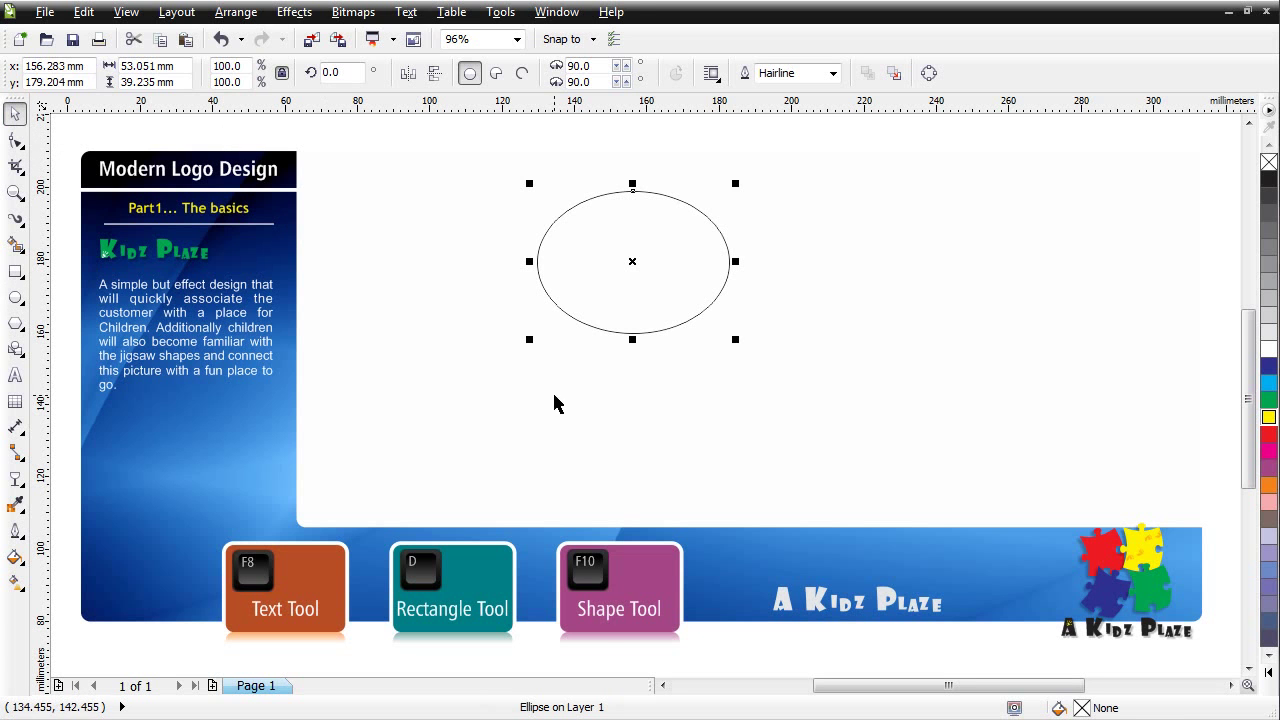
{"action": "left_click", "coordinate": [704, 410]}
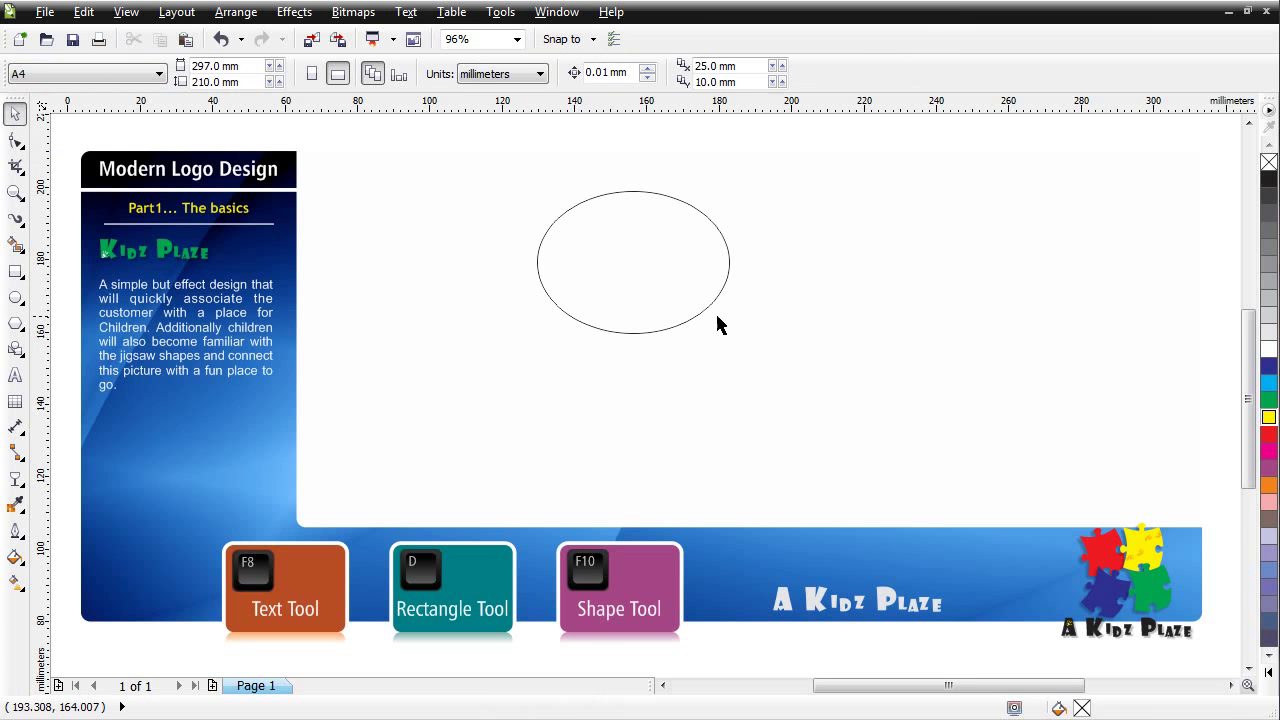
Draw a rectangle around the ellipse and adjust its sides to fit closely, about 54 mm wide and 39 mm high.
{"action": "left_click", "coordinate": [15, 271]}
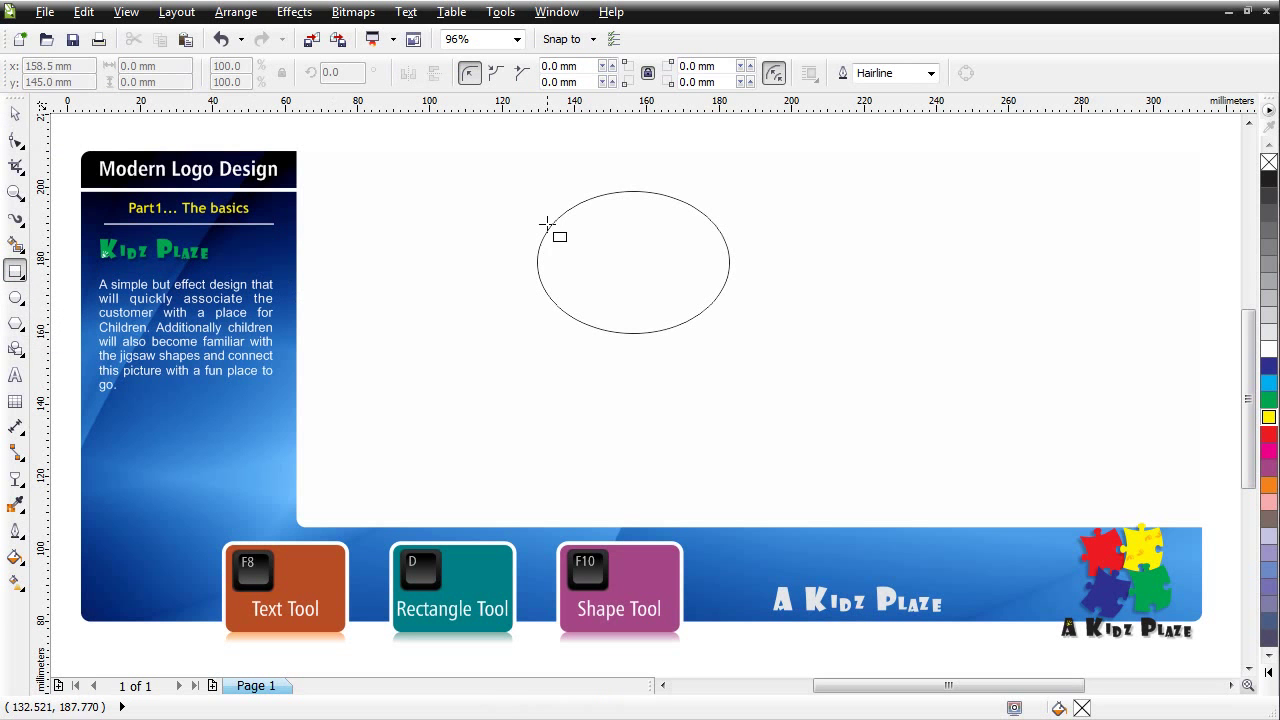
{"action": "left_click_drag", "start_coordinate": [549, 188], "coordinate": [731, 337]}
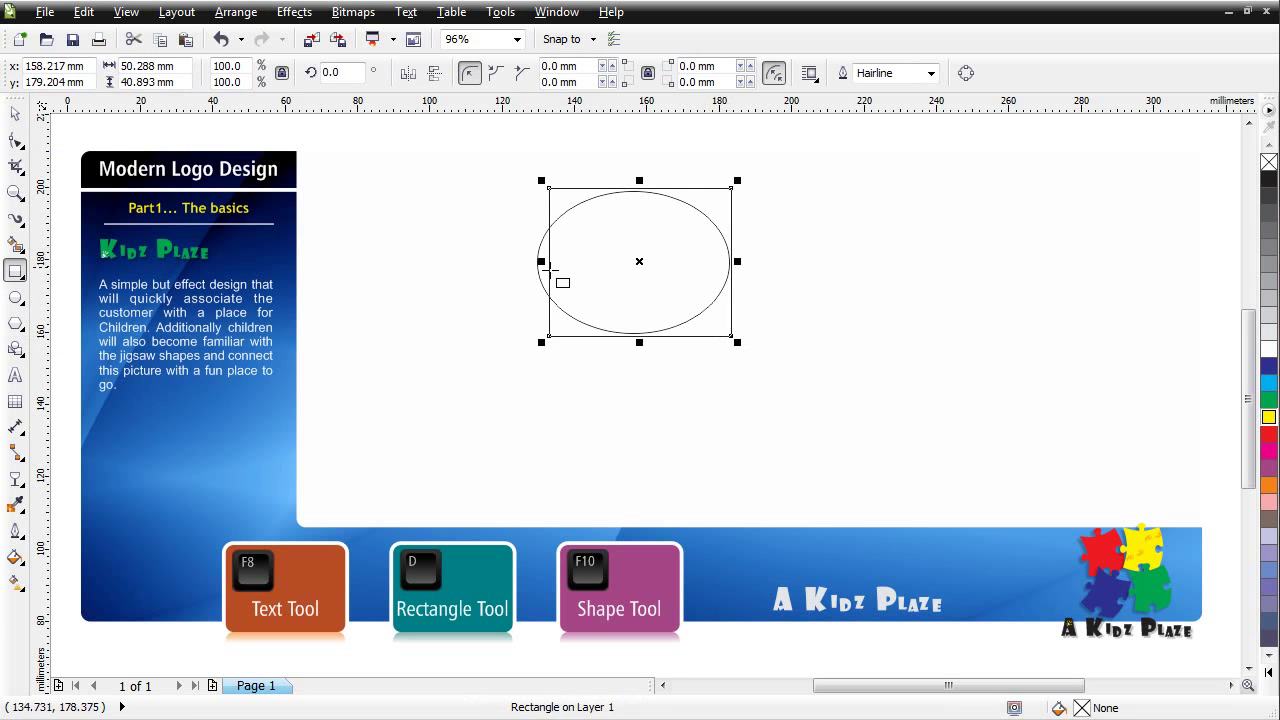
{"action": "left_click_drag", "start_coordinate": [539, 264], "coordinate": [524, 262]}
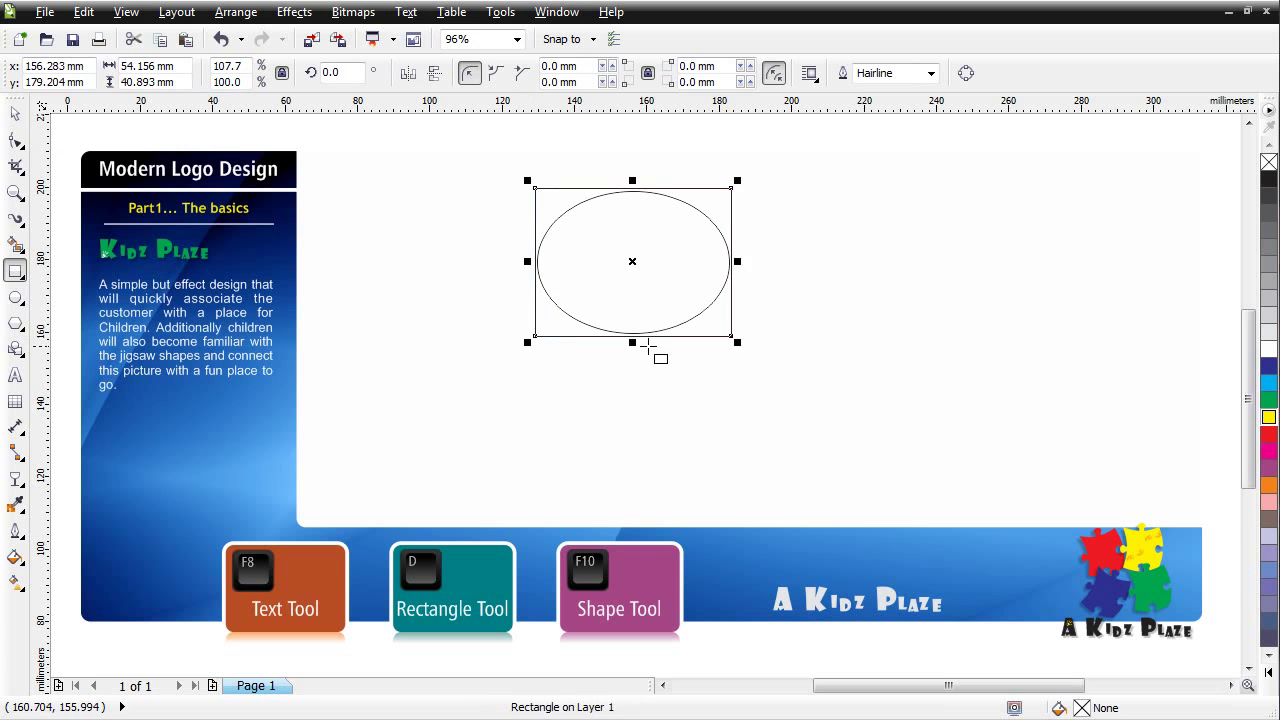
{"action": "left_click_drag", "start_coordinate": [632, 340], "coordinate": [633, 335]}
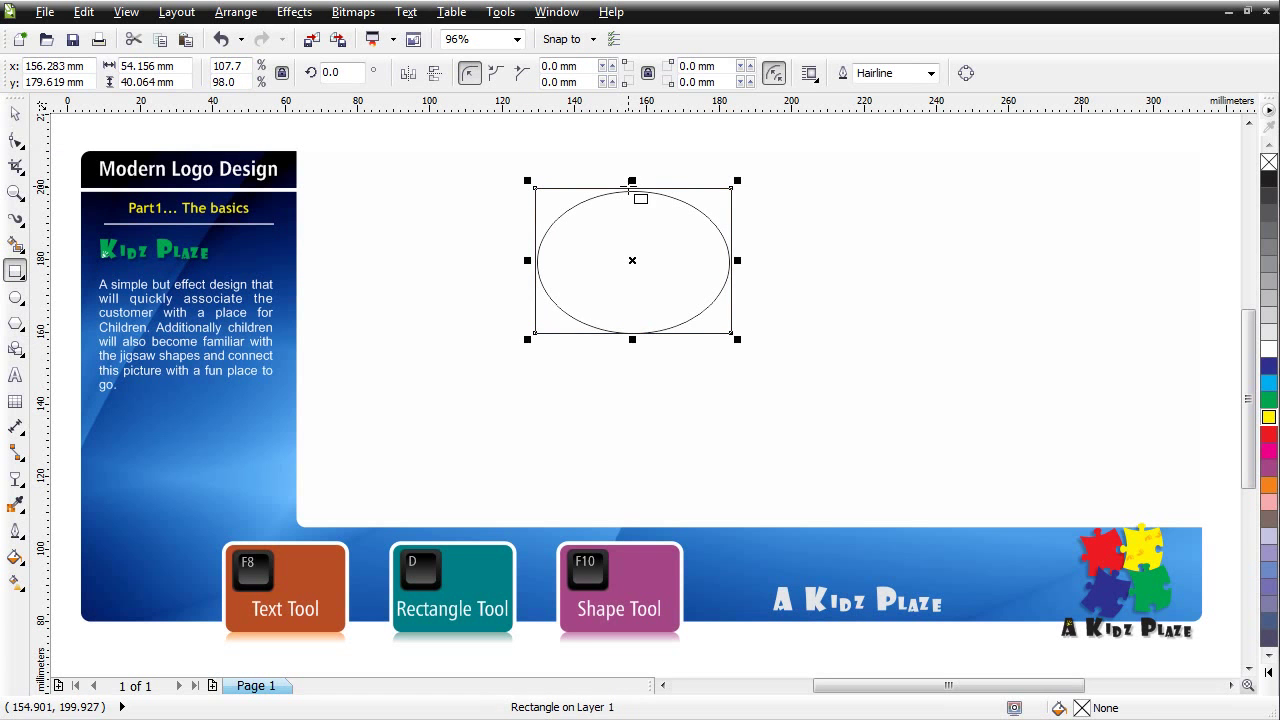
{"action": "left_click_drag", "start_coordinate": [631, 184], "coordinate": [632, 186]}
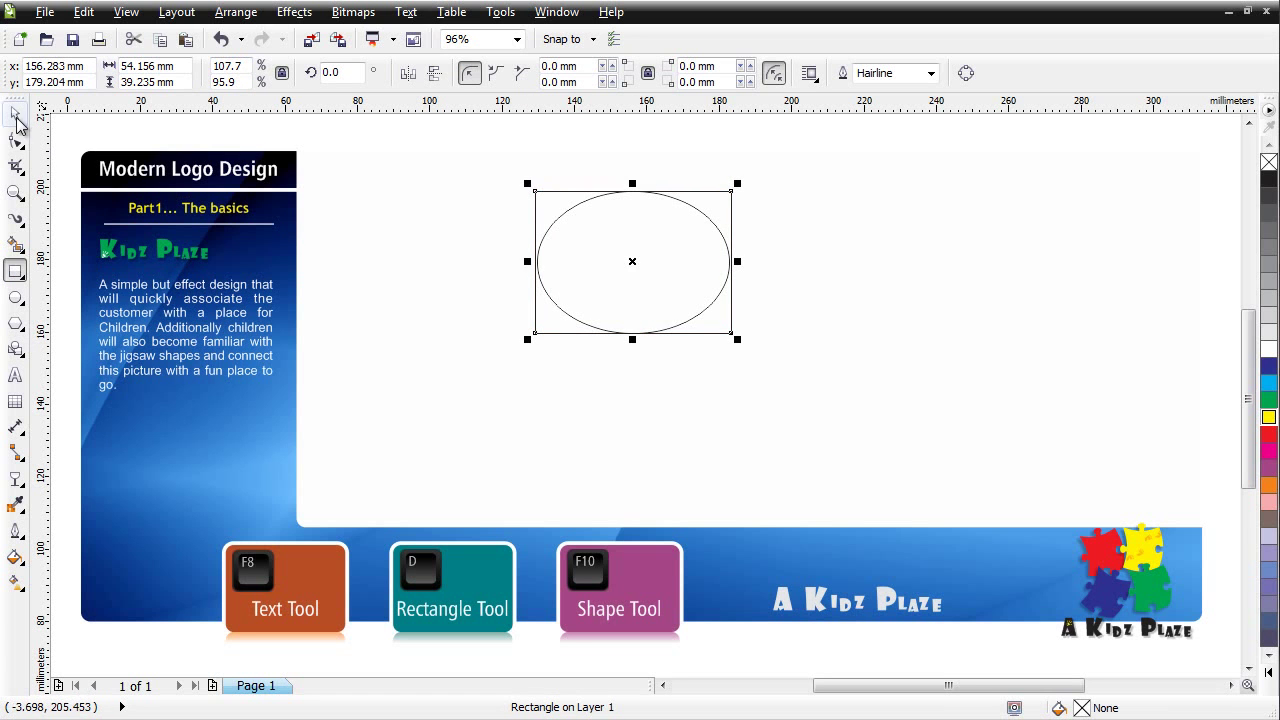
Rotate the rectangle 90 degrees and move it straight down so its top edge crosses the ellipse's centre.
{"action": "left_click", "coordinate": [18, 118]}
{"action": "left_click", "coordinate": [640, 272]}
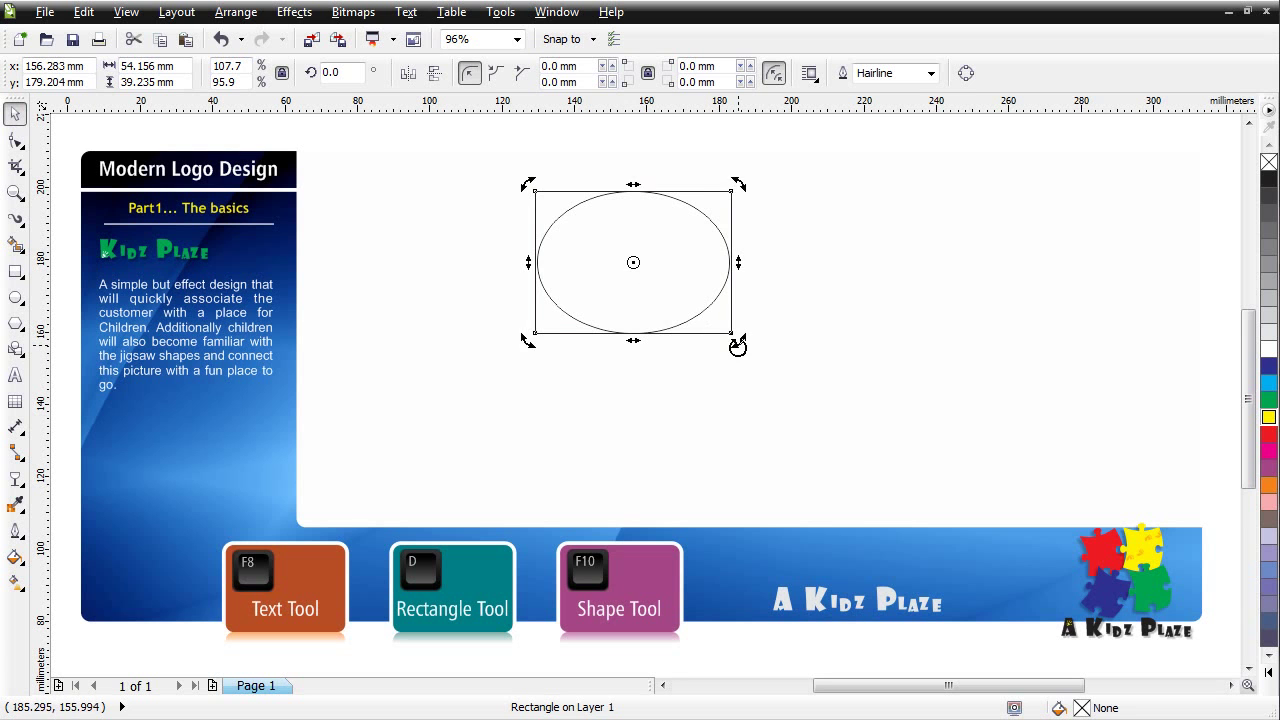
{"action": "left_click_drag", "start_coordinate": [737, 345], "coordinate": [701, 285]}
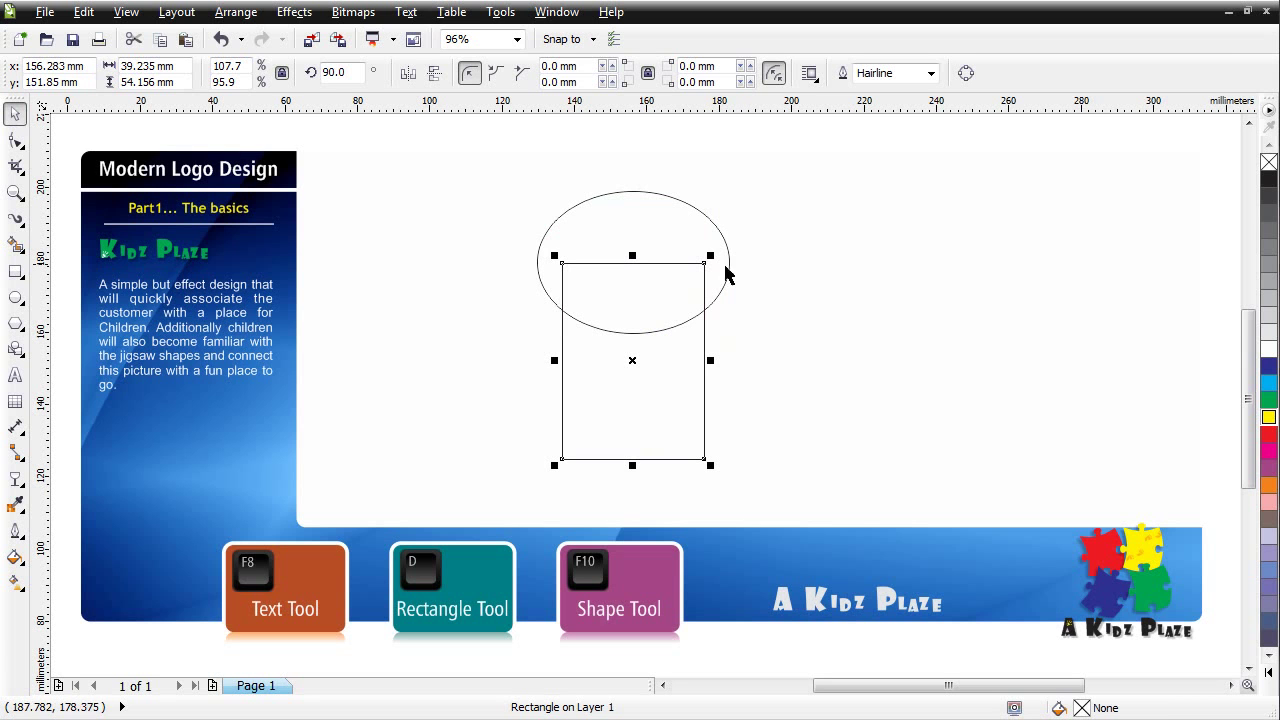
Bend both long sides of the upright rectangle inward symmetrically with a Single Arc envelope.
{"action": "left_click", "coordinate": [18, 482]}
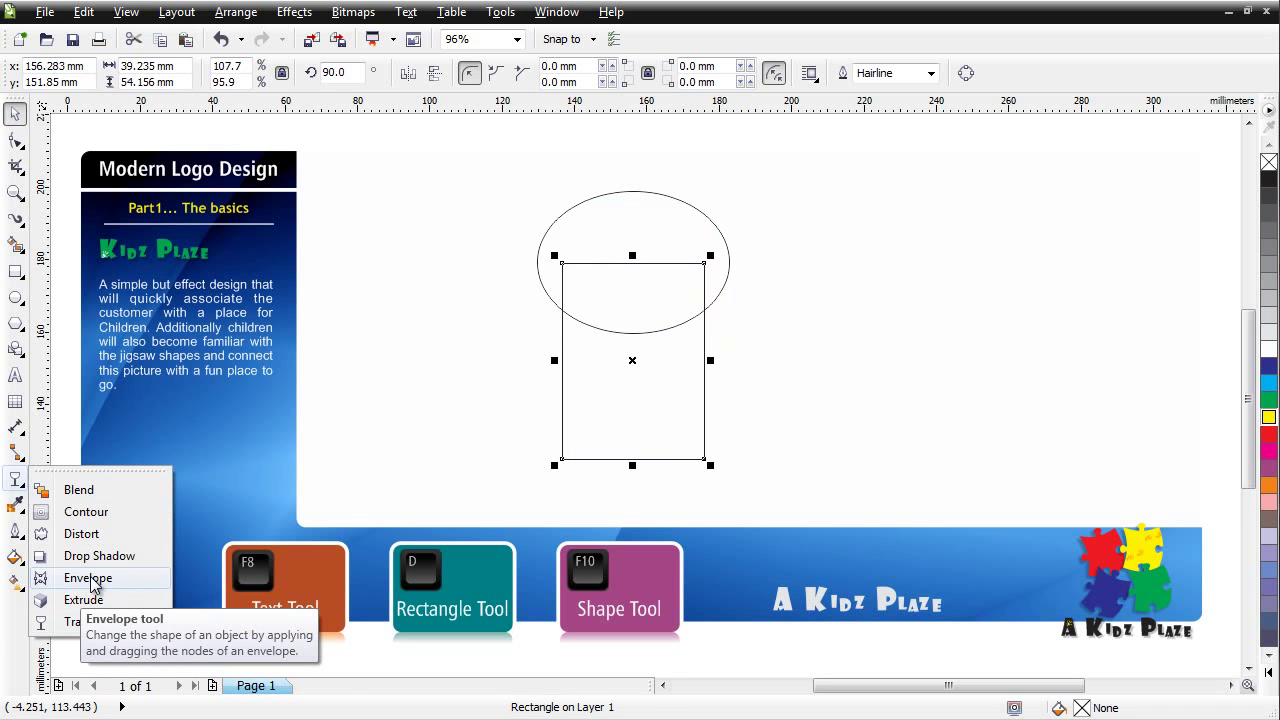
{"action": "left_click", "coordinate": [90, 579]}
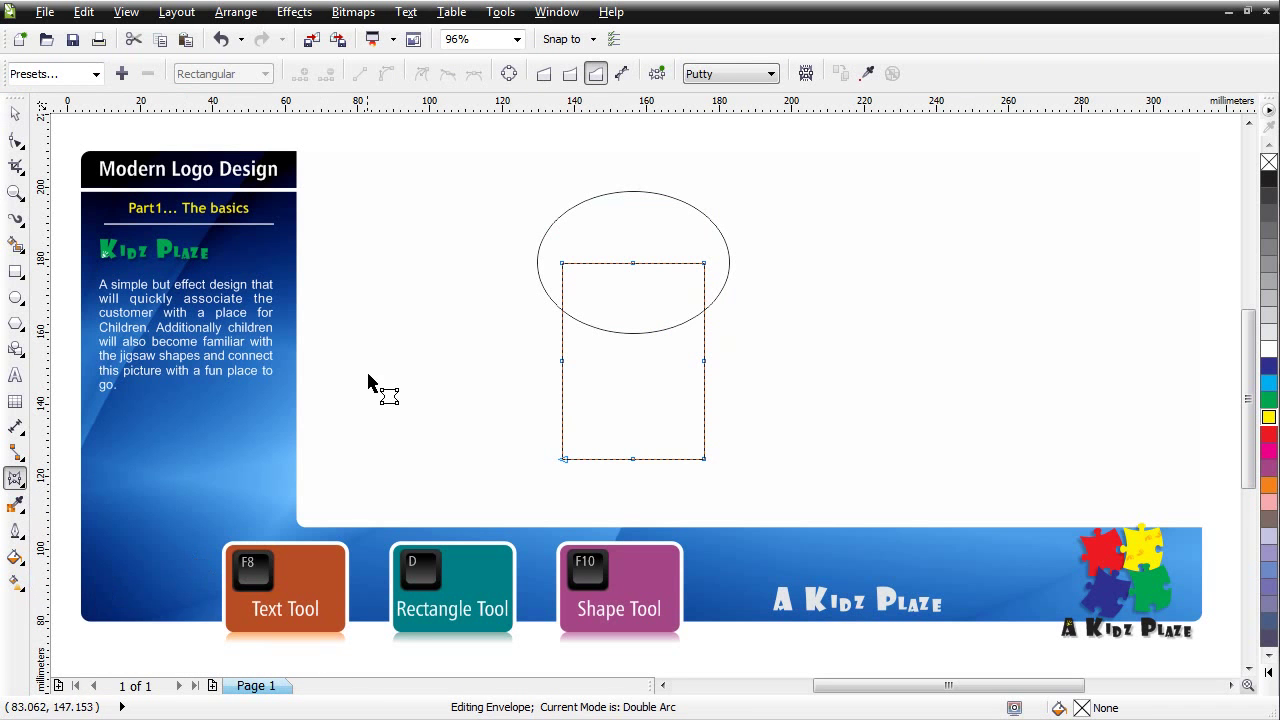
{"action": "left_click", "coordinate": [569, 77]}
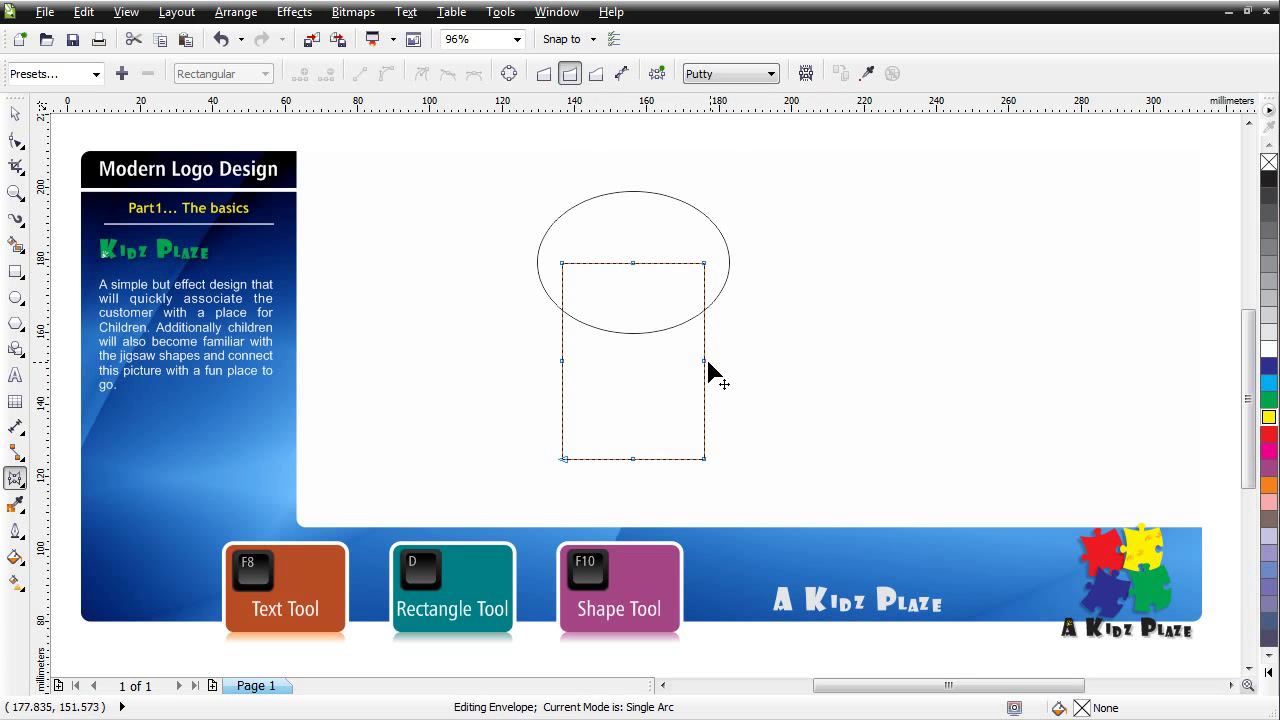
{"action": "mouse_move", "coordinate": [704, 361]}
{"action": "left_mouse_down"}
{"action": "mouse_move", "coordinate": [696, 368]}
{"action": "mouse_move", "coordinate": [790, 366]}
{"action": "mouse_move", "coordinate": [674, 363]}
{"action": "mouse_move", "coordinate": [823, 366]}
{"action": "mouse_move", "coordinate": [689, 371]}
{"action": "left_mouse_up"}
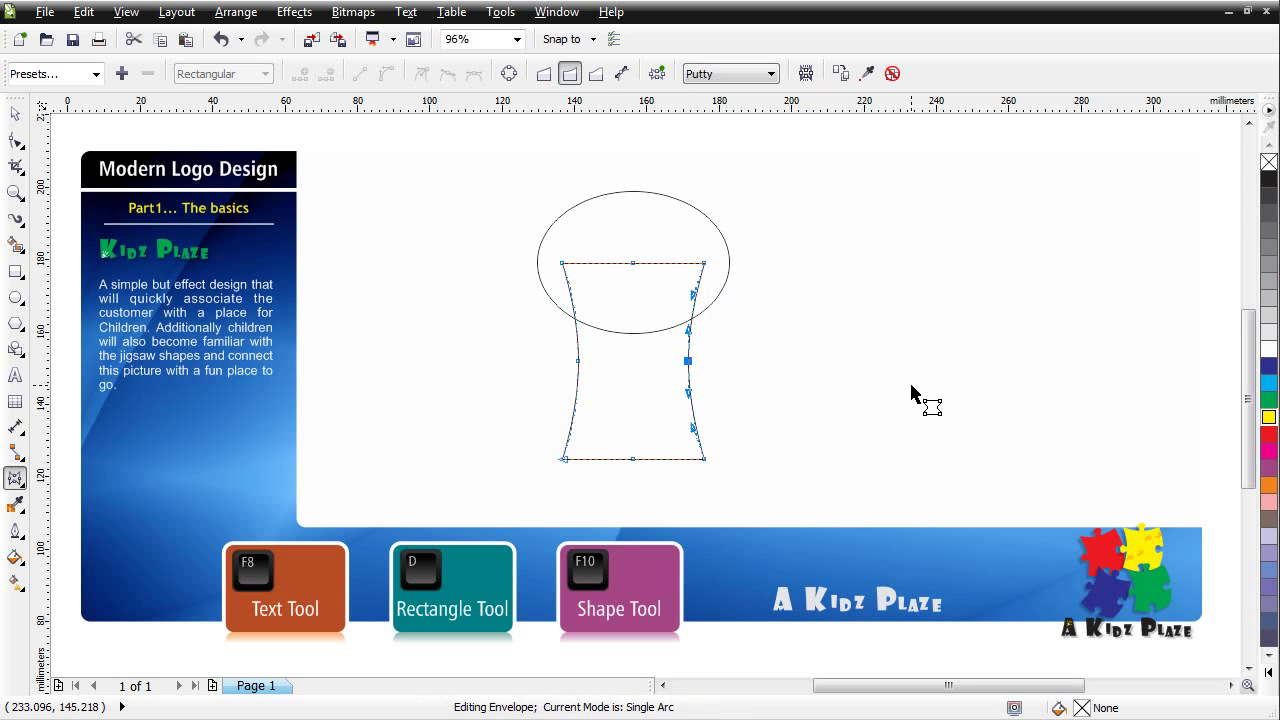
Weld the ellipse and the curved rectangle into one jigsaw tab and scale it down to a small shape.
{"action": "left_click", "coordinate": [15, 113]}
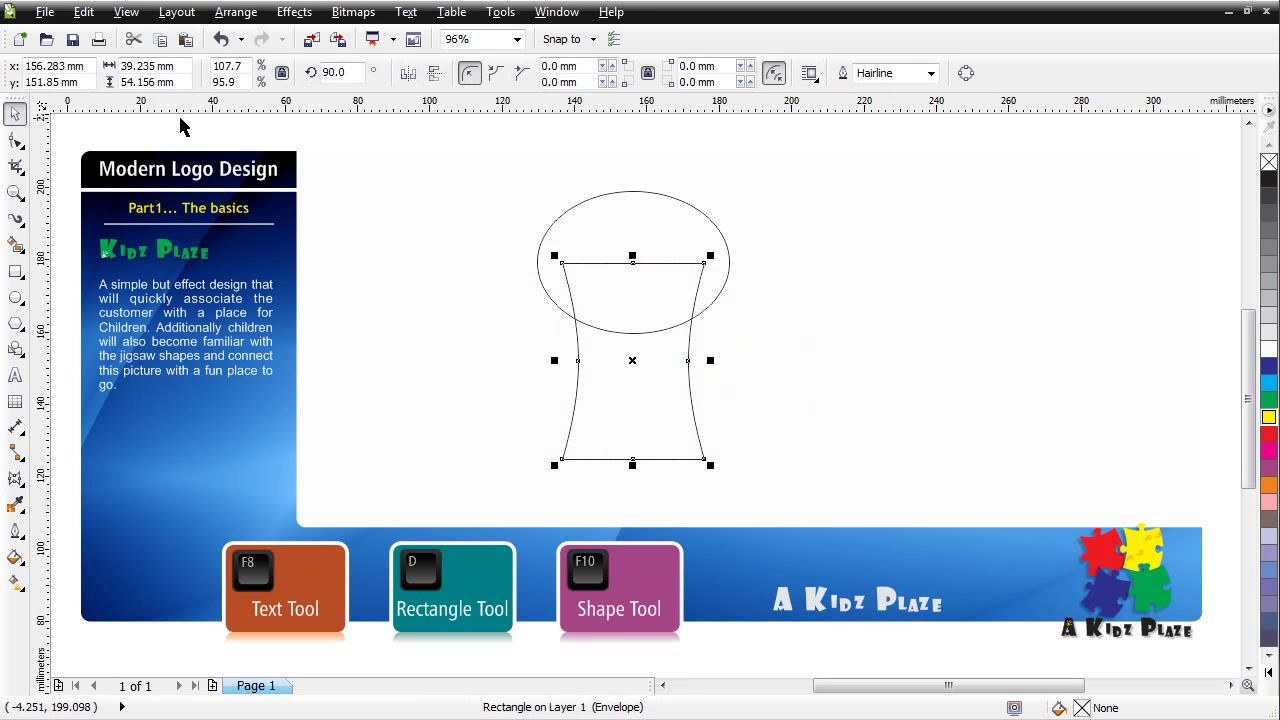
{"action": "left_click_drag", "start_coordinate": [816, 180], "coordinate": [784, 277]}
{"action": "left_click_drag", "start_coordinate": [767, 324], "coordinate": [443, 505]}
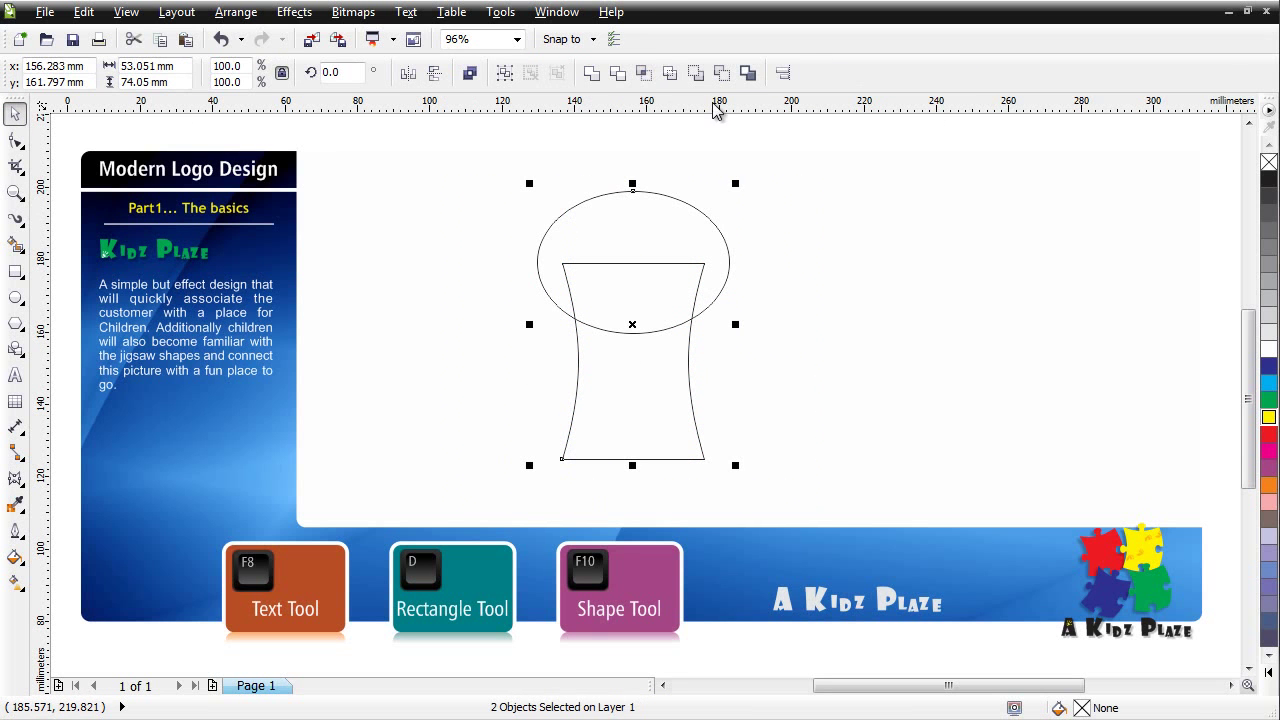
{"action": "left_click", "coordinate": [591, 73]}
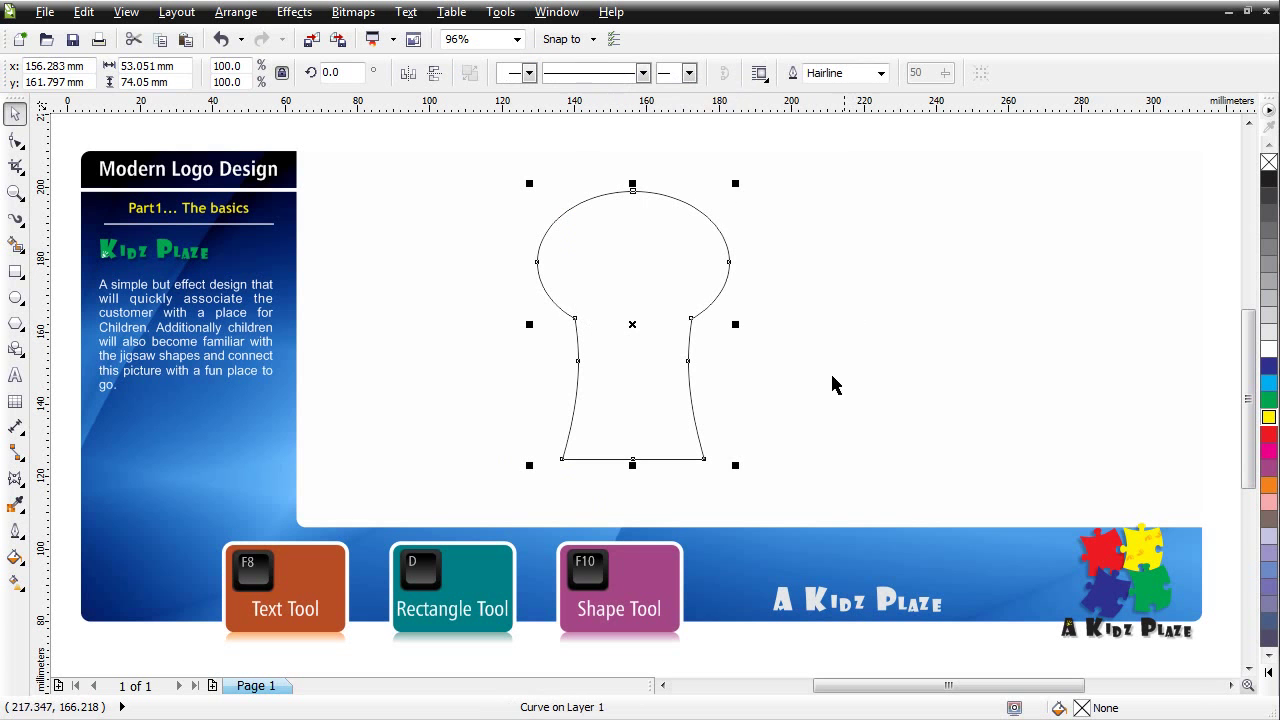
{"action": "left_click_drag", "start_coordinate": [745, 477], "coordinate": [553, 218]}
{"action": "left_click", "coordinate": [526, 318]}
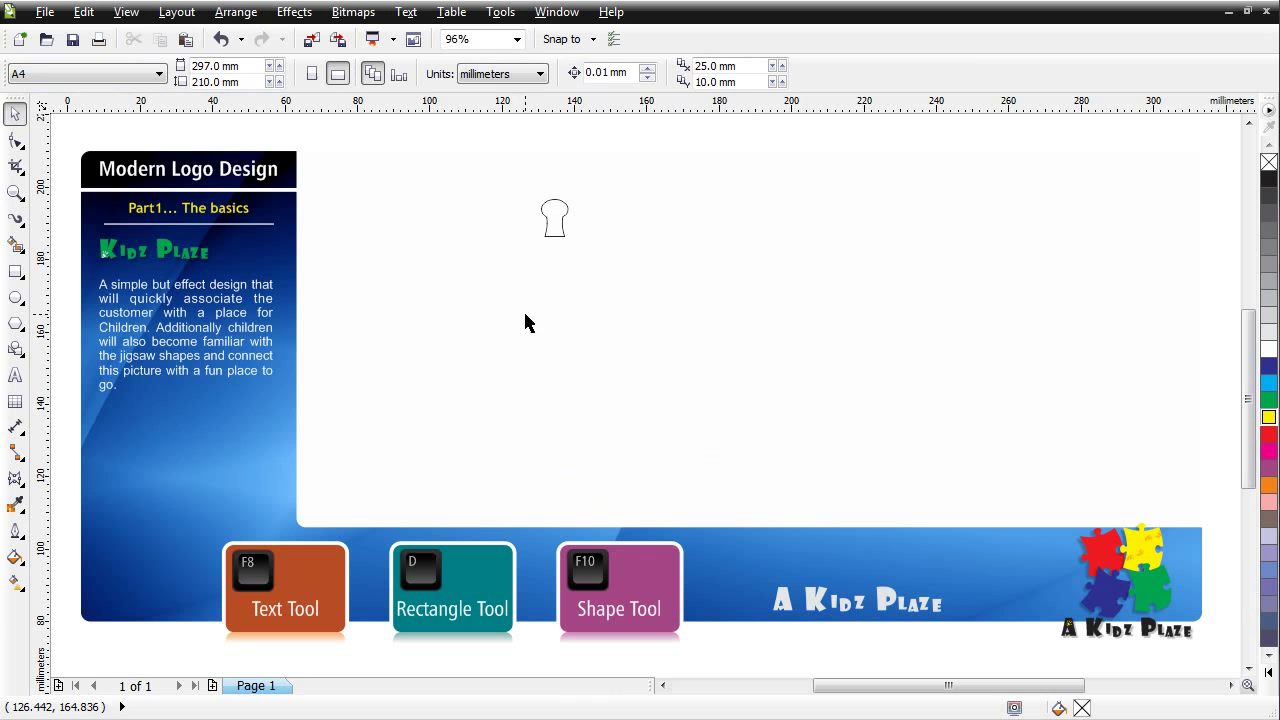
Draw a square about 41 mm wide directly below the small jigsaw tab.
{"action": "left_click", "coordinate": [15, 271]}
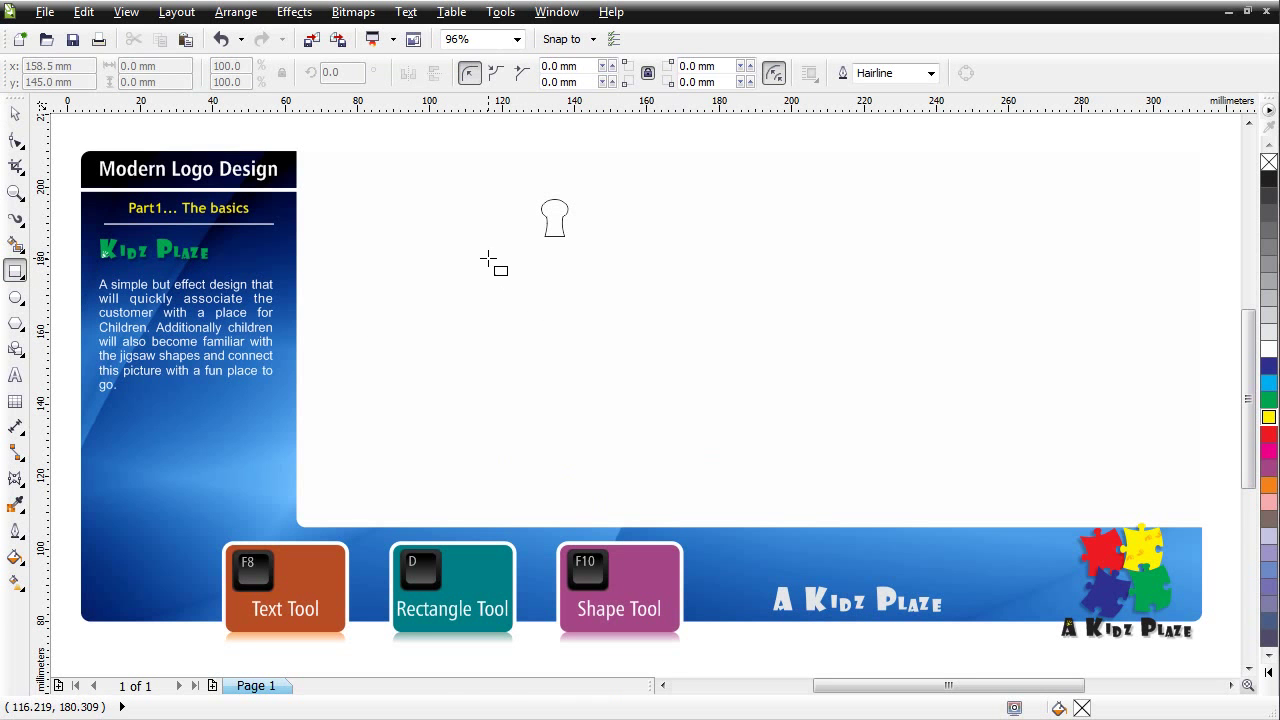
{"action": "left_click_drag", "start_coordinate": [488, 258], "coordinate": [638, 408]}
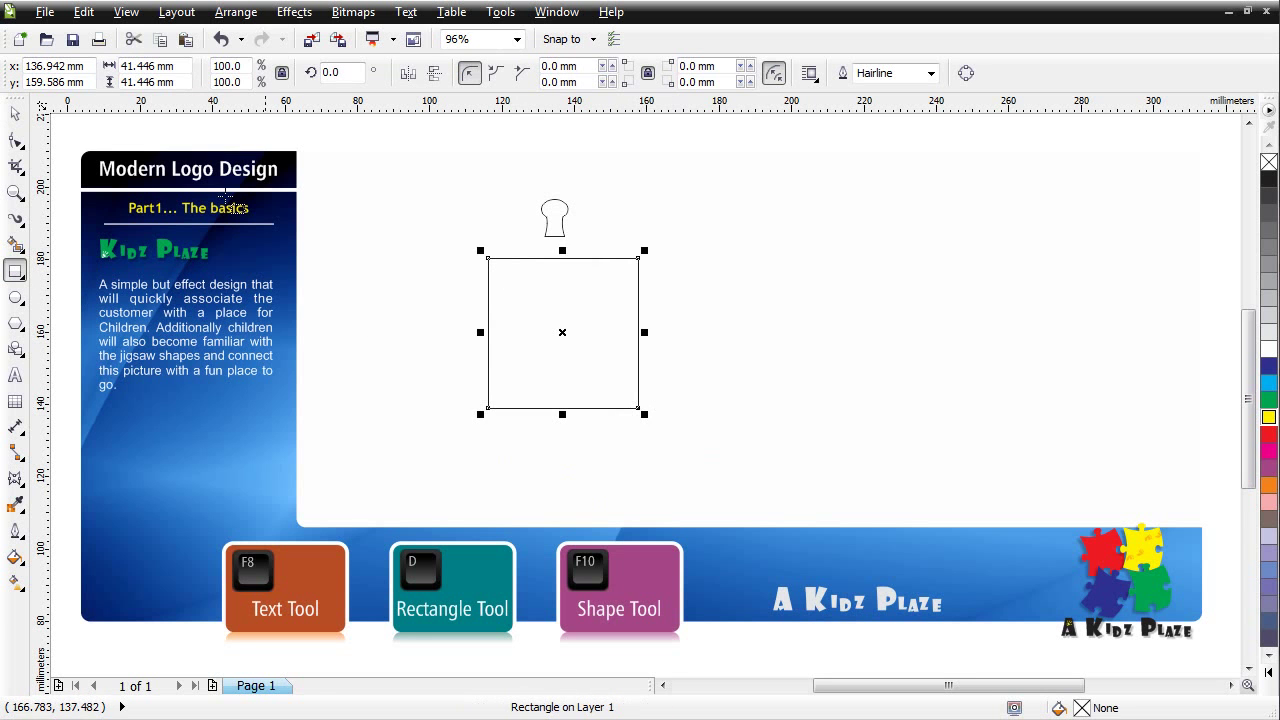
{"action": "key", "text": "space"}
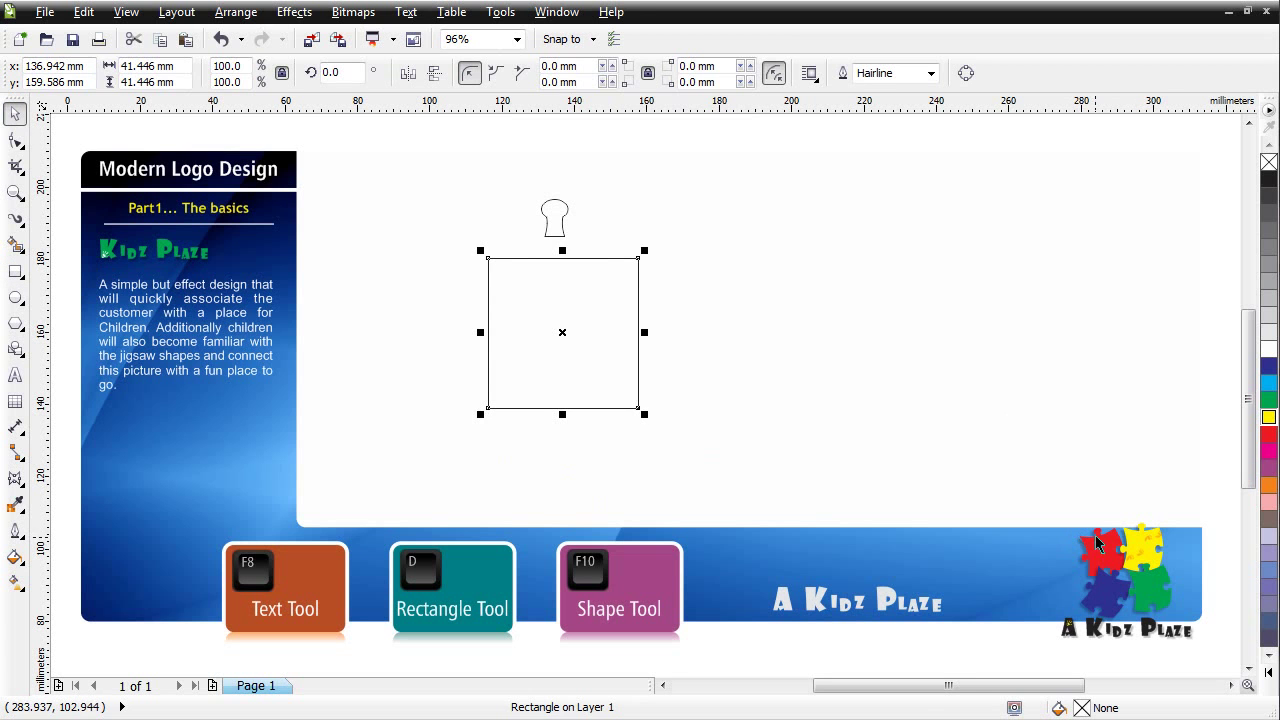
{"action": "left_click", "coordinate": [789, 294]}
Round all four corners of the square to a radius of about 1.66 mm with the Shape tool.
{"action": "left_click", "coordinate": [490, 260]}
{"action": "left_click", "coordinate": [15, 141]}
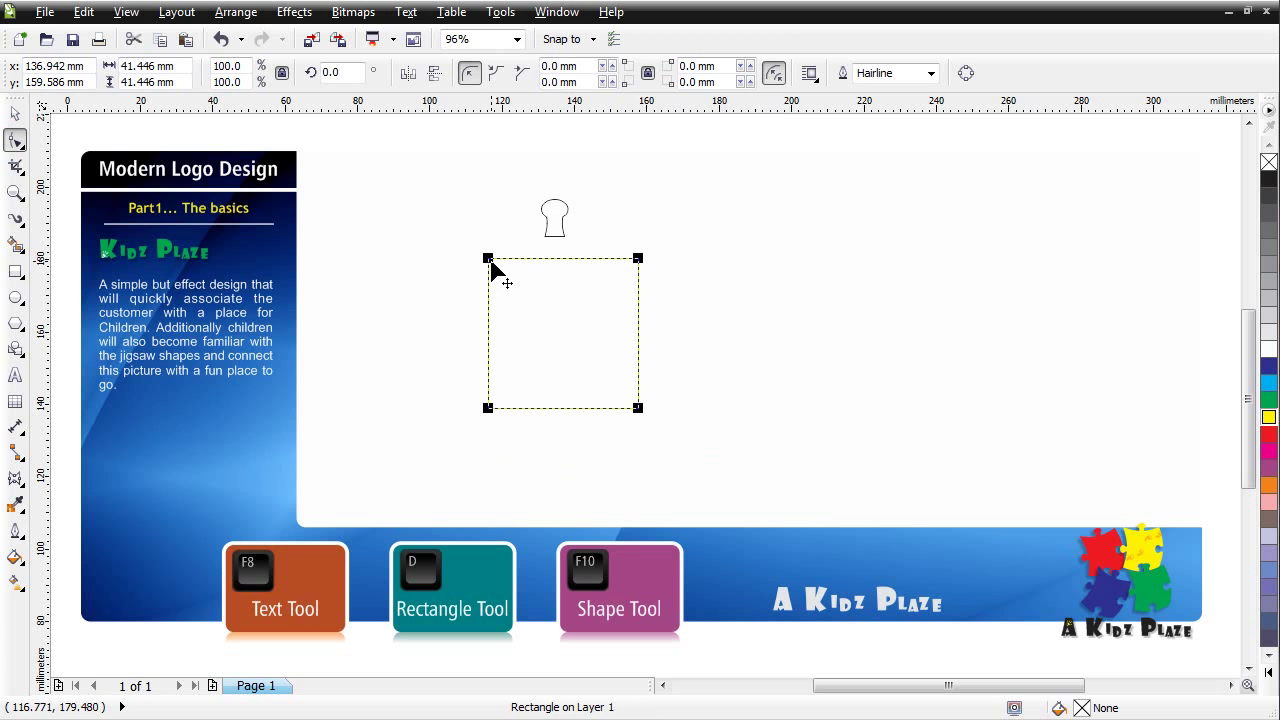
{"action": "left_click_drag", "start_coordinate": [490, 262], "coordinate": [500, 276]}
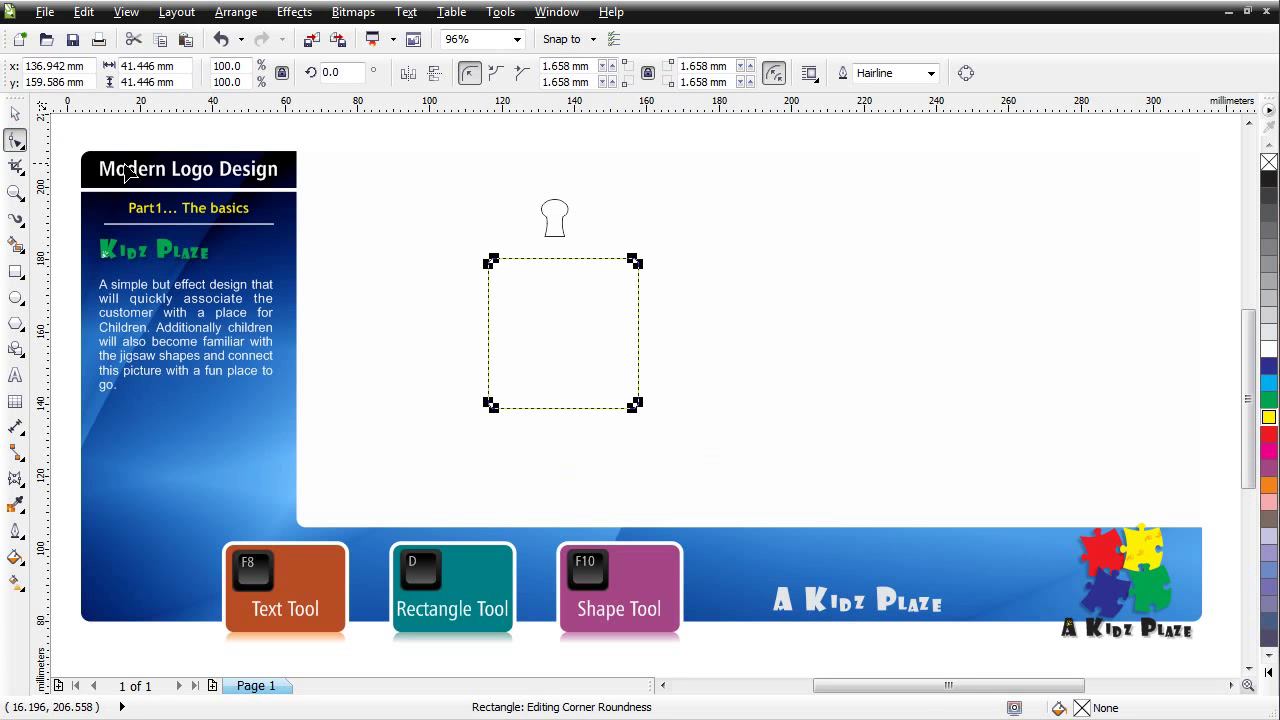
{"action": "left_click", "coordinate": [15, 113]}
{"action": "left_click", "coordinate": [825, 352]}
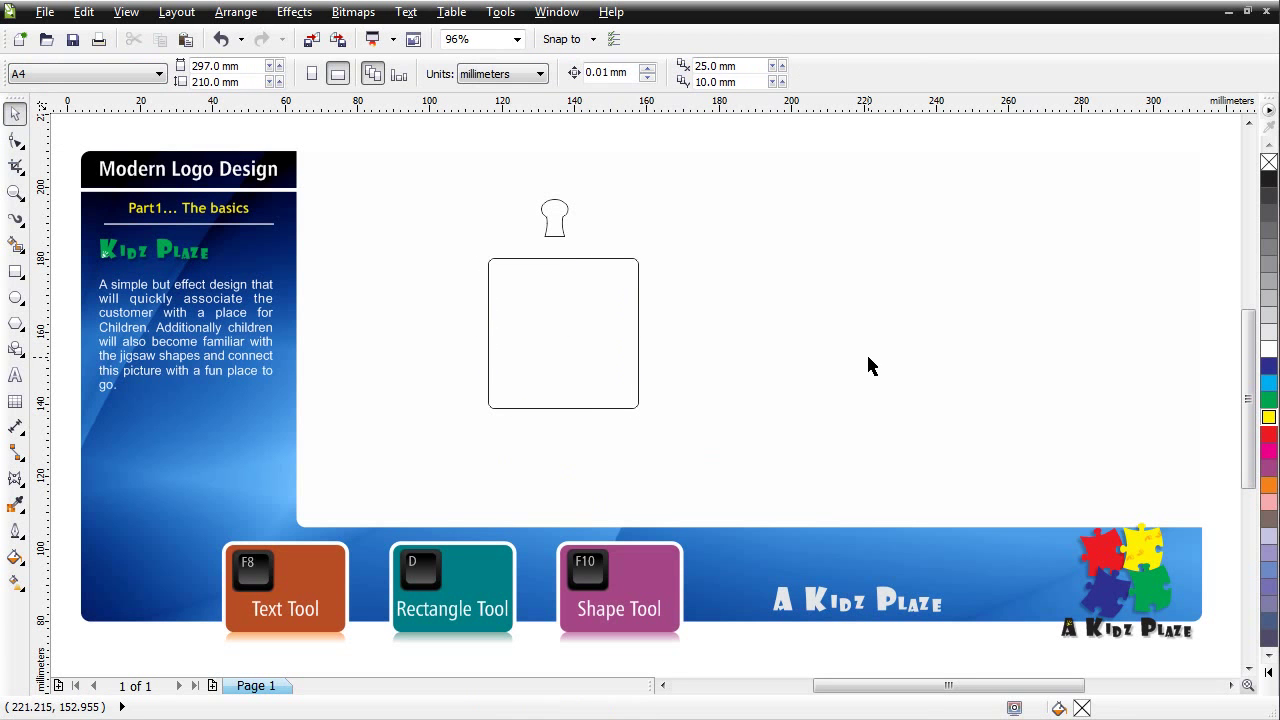
Bend the square with a Single Arc envelope, bowing the left and top edges inward and the right and bottom edges outward, spanning about 45 mm.
{"action": "left_click", "coordinate": [619, 268]}
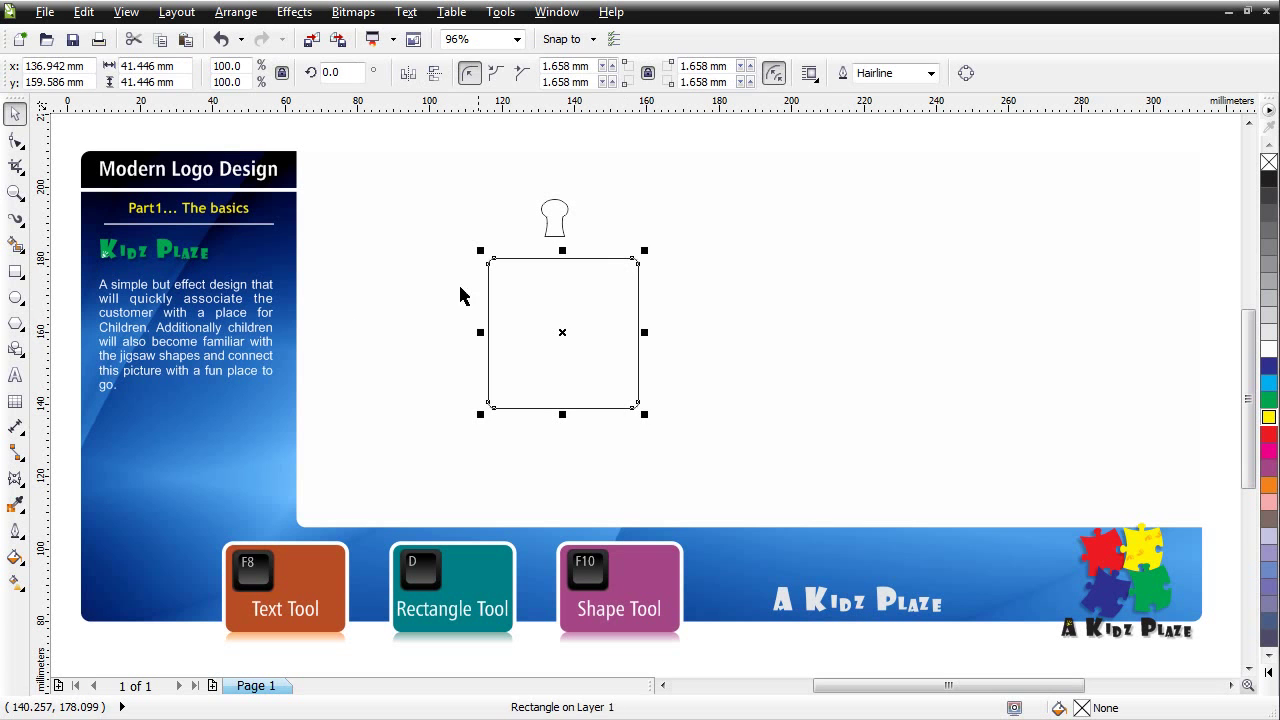
{"action": "left_click", "coordinate": [15, 480]}
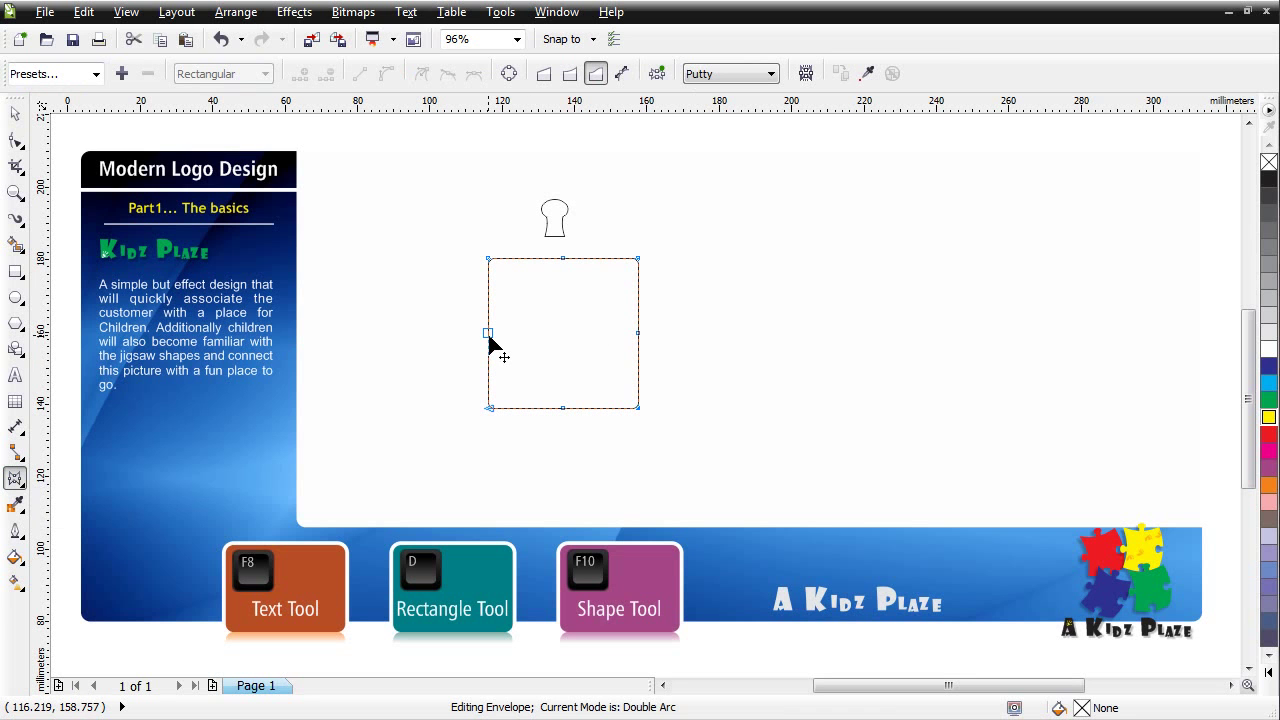
{"action": "left_click_drag", "start_coordinate": [637, 334], "coordinate": [749, 352]}
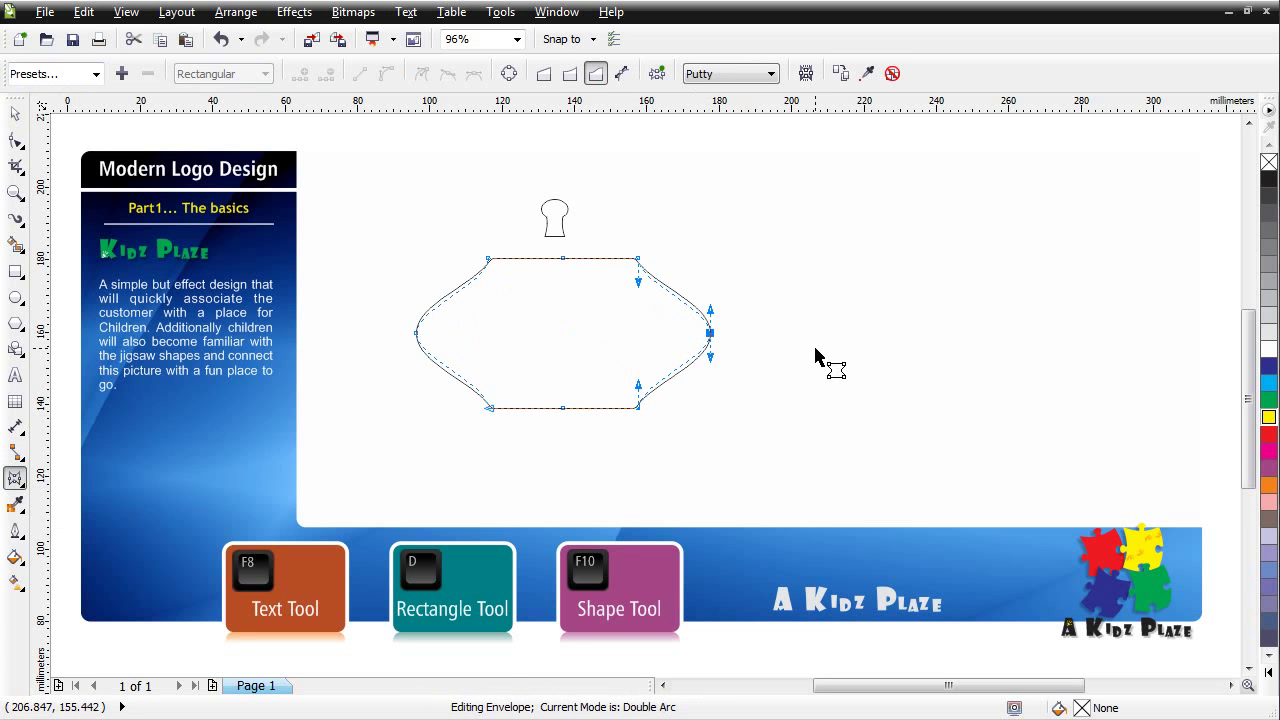
{"action": "key", "text": "ctrl+z"}
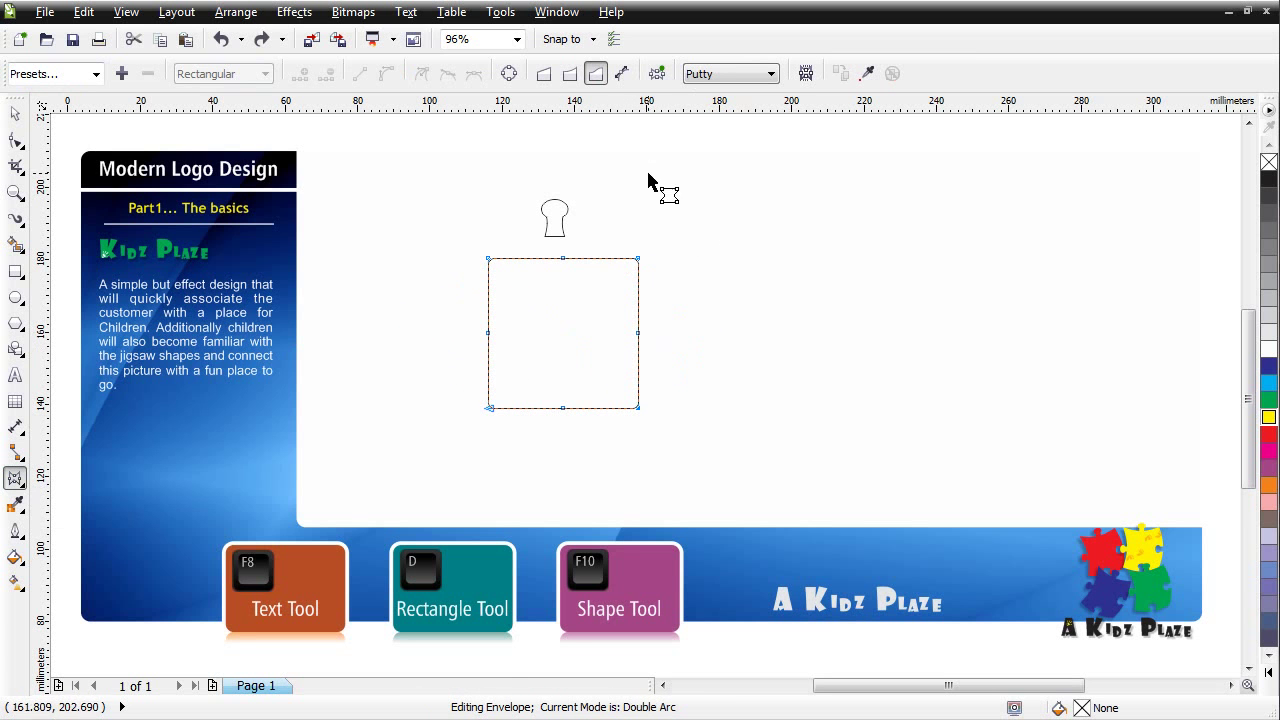
{"action": "left_click", "coordinate": [569, 73]}
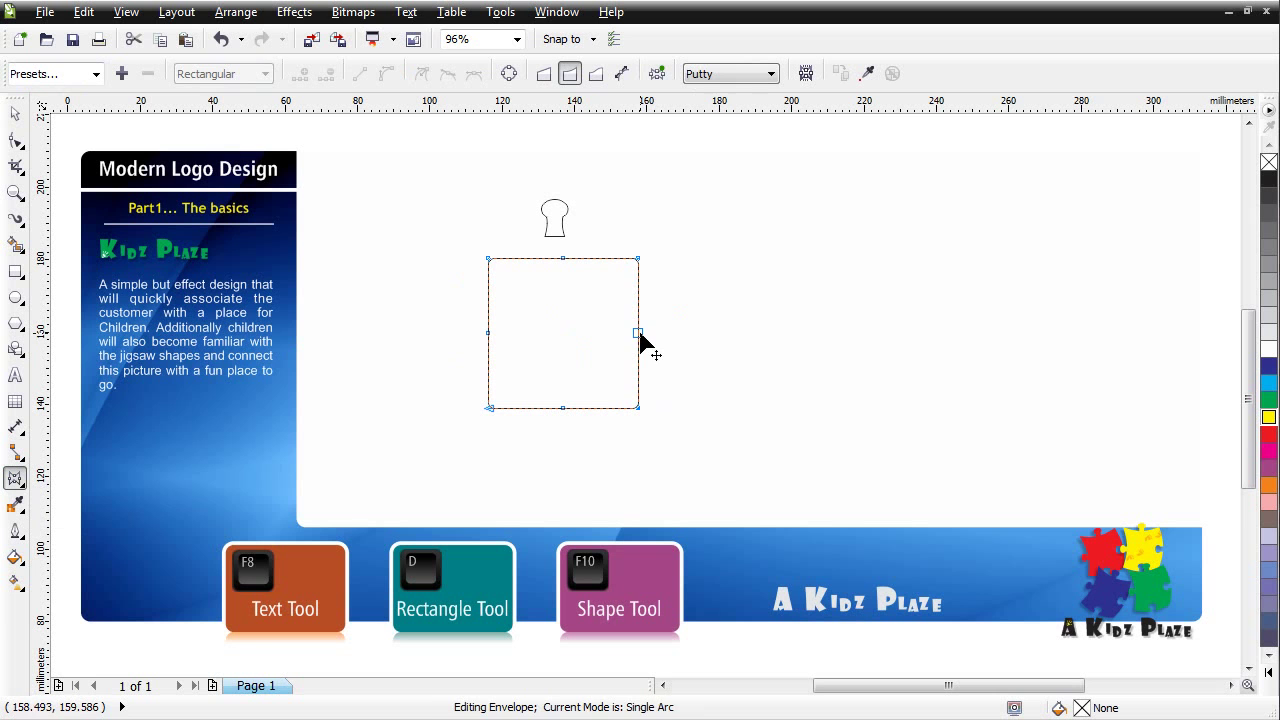
{"action": "mouse_move", "coordinate": [640, 340]}
{"action": "left_mouse_down"}
{"action": "mouse_move", "coordinate": [603, 343]}
{"action": "mouse_move", "coordinate": [682, 340]}
{"action": "mouse_move", "coordinate": [651, 338]}
{"action": "left_mouse_up"}
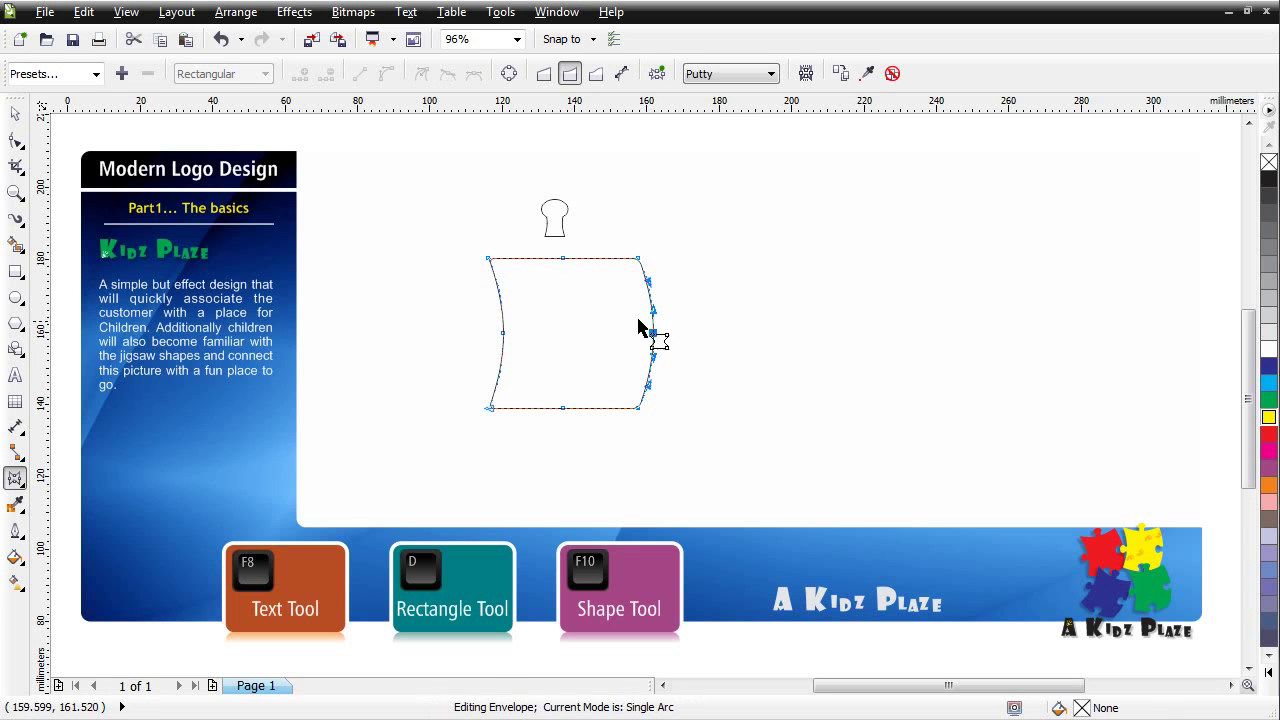
{"action": "left_click_drag", "start_coordinate": [564, 259], "coordinate": [566, 276]}
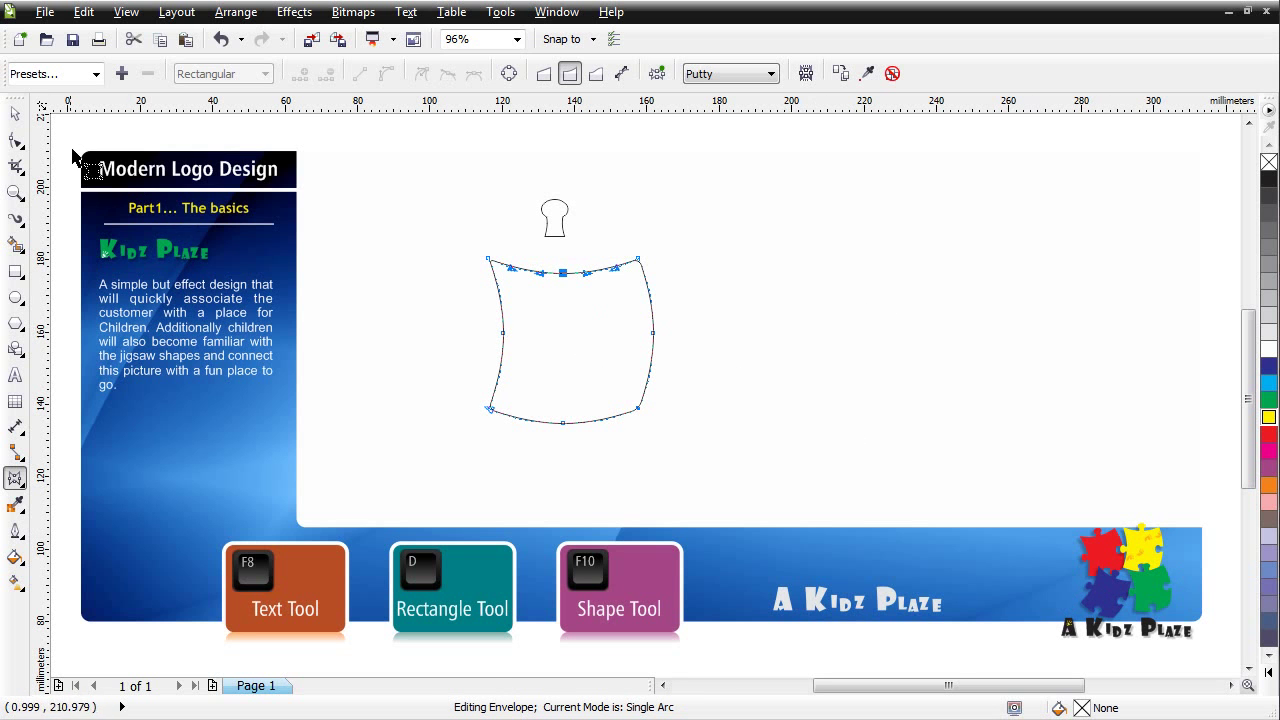
Move the curved square slightly up and to the left, closer beneath the jigsaw tab.
{"action": "left_click", "coordinate": [15, 117]}
{"action": "left_click", "coordinate": [551, 260]}
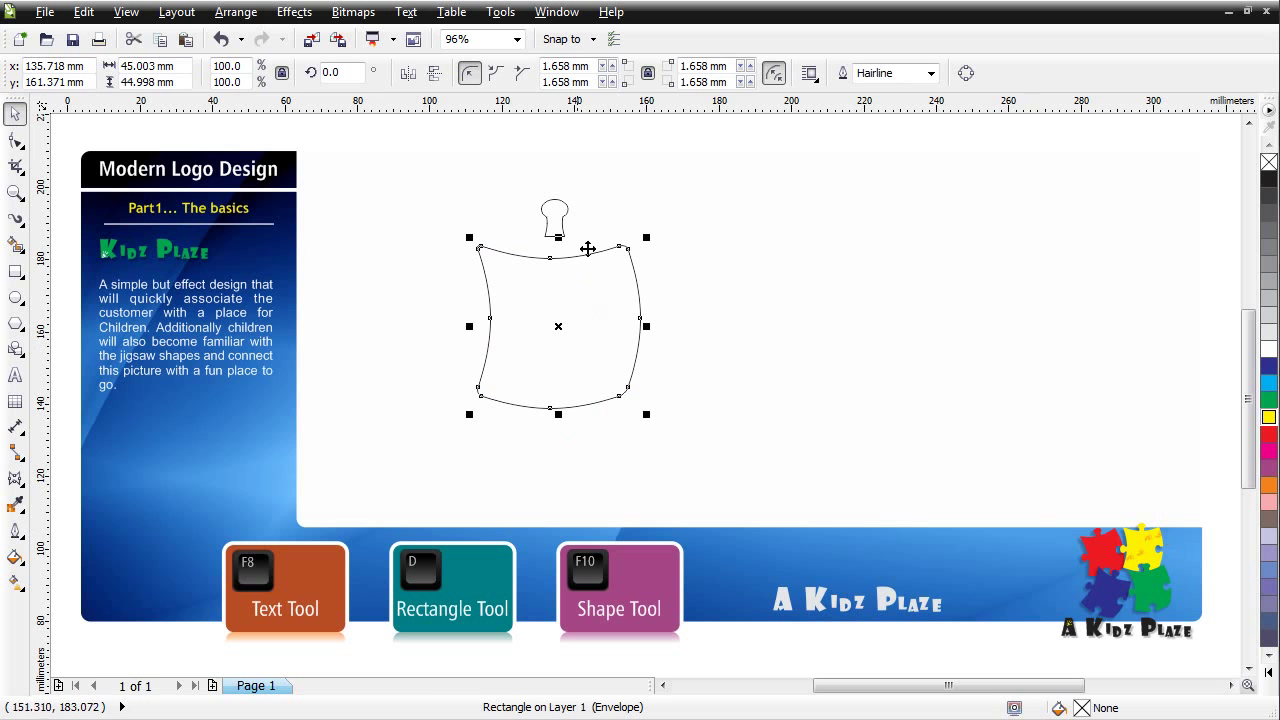
{"action": "left_click", "coordinate": [706, 260]}
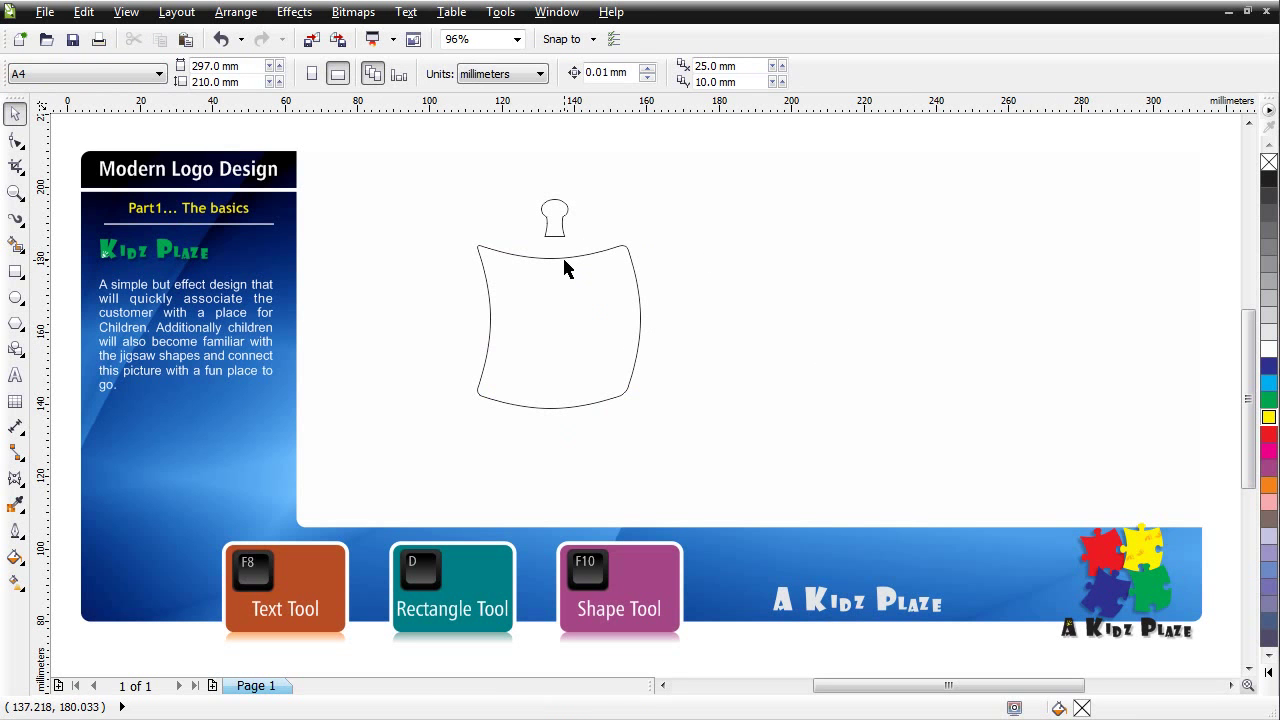
Lower the tab so its base overlaps the curved square's top edge, and align their centres vertically.
{"action": "left_click", "coordinate": [554, 217]}
{"action": "left_click_drag", "start_coordinate": [554, 217], "coordinate": [551, 246]}
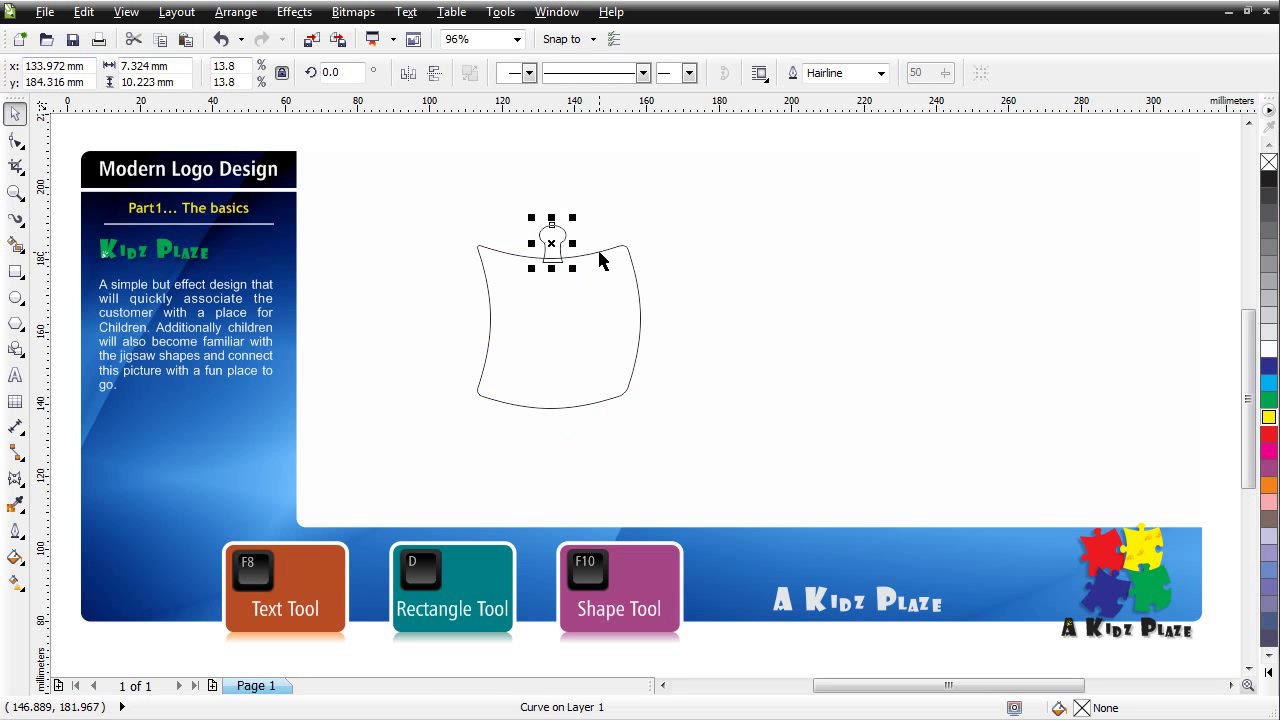
{"action": "left_click", "coordinate": [600, 256], "text": "shift"}
{"action": "key", "text": "c"}
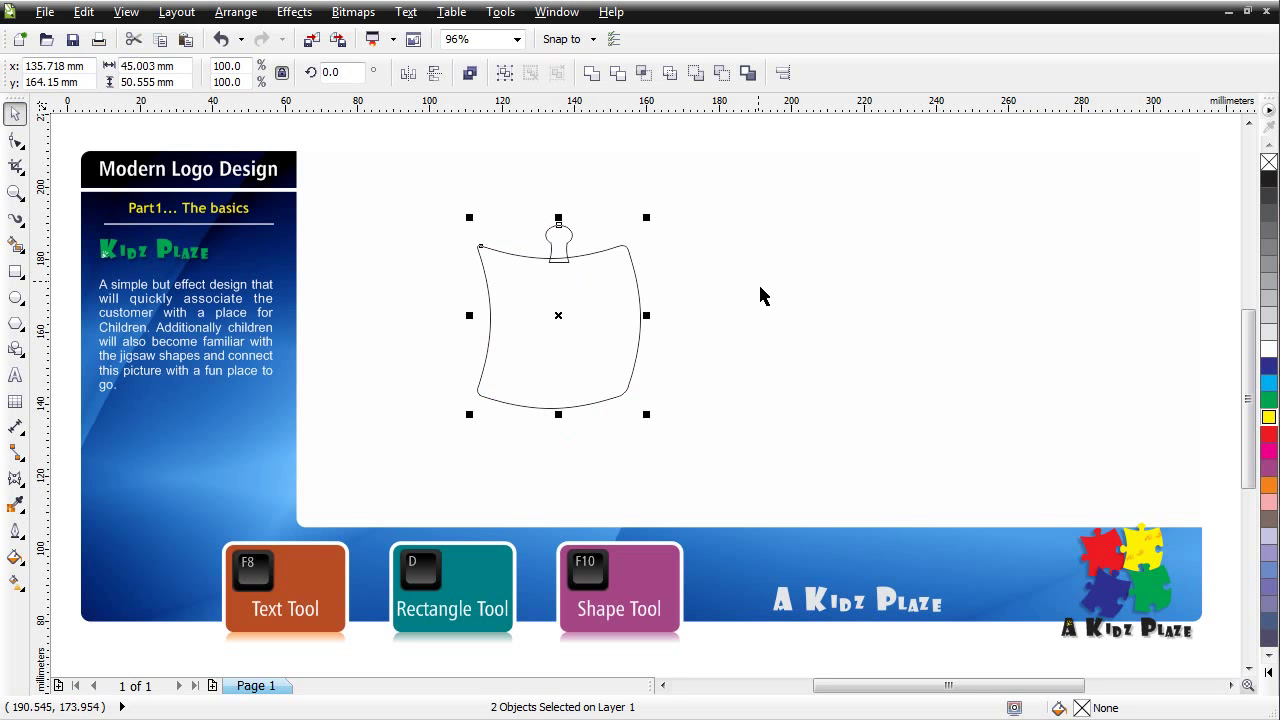
{"action": "left_click", "coordinate": [586, 241]}
Place a copy of the top tab straight below it so its base slightly overlaps the curved square's bottom edge.
{"action": "left_click", "coordinate": [568, 242]}
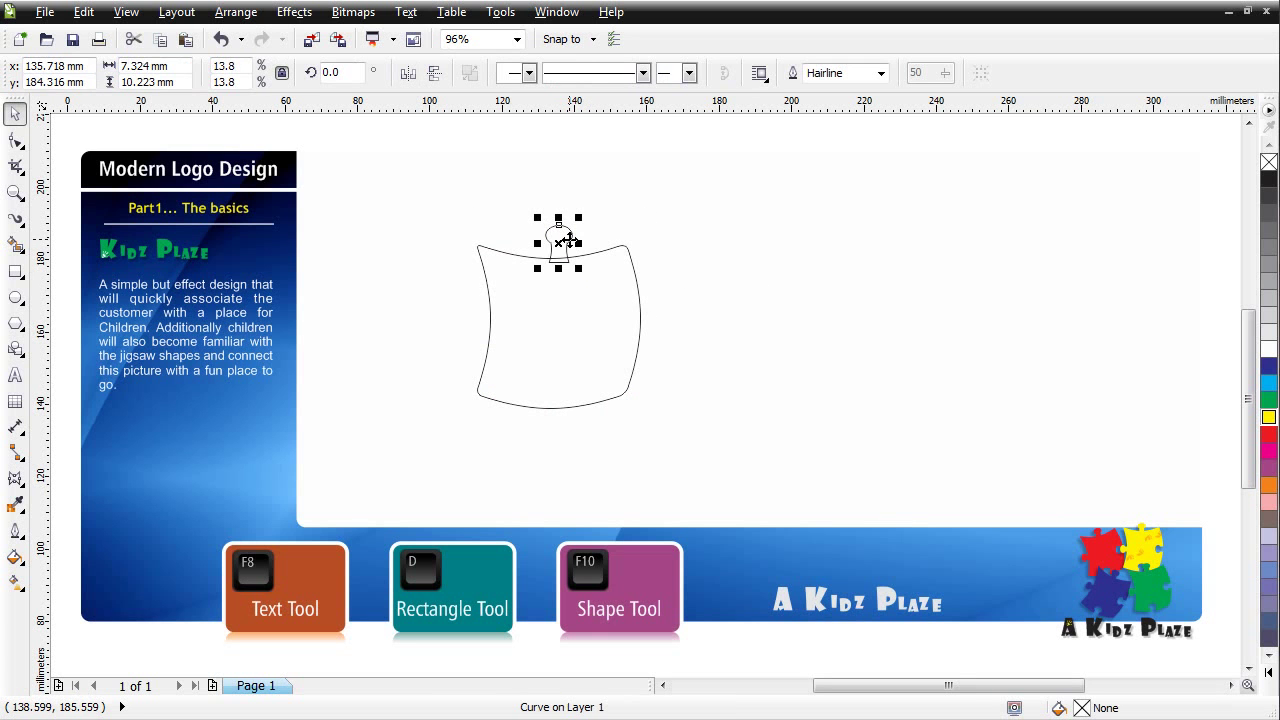
{"action": "left_click_drag", "start_coordinate": [558, 250], "coordinate": [557, 389]}
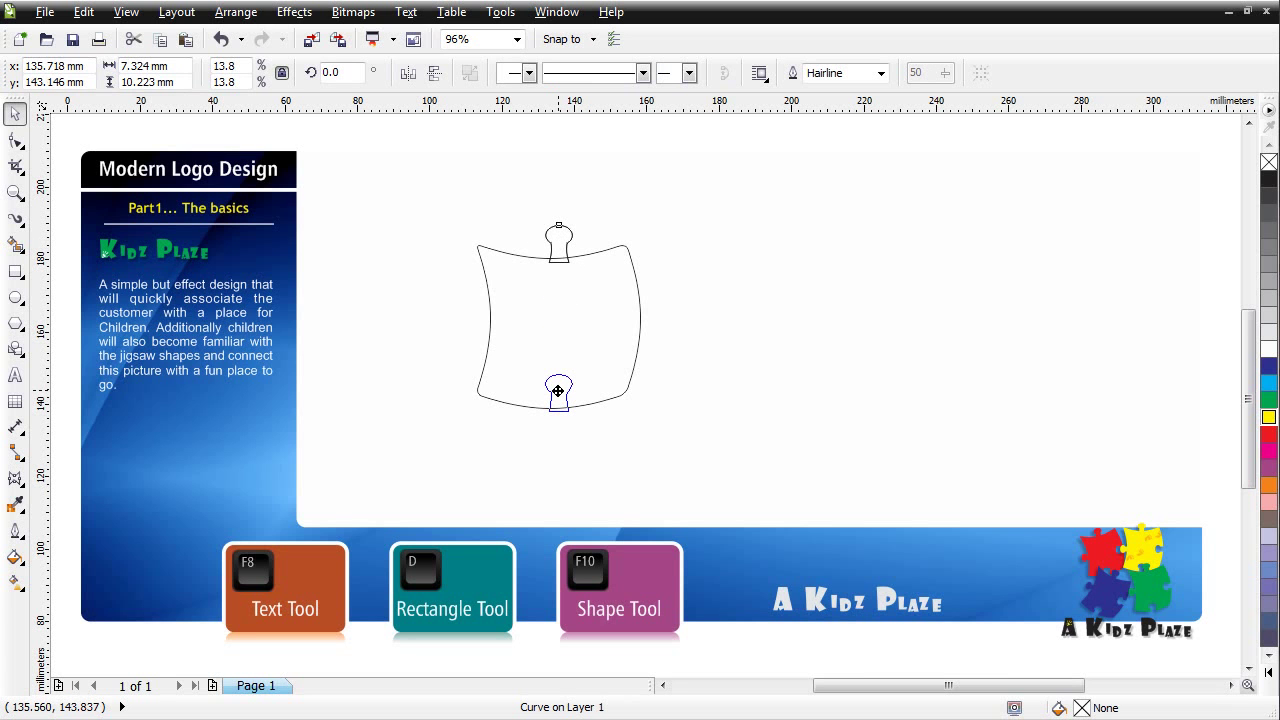
{"action": "left_click_drag", "start_coordinate": [557, 391], "coordinate": [557, 390]}
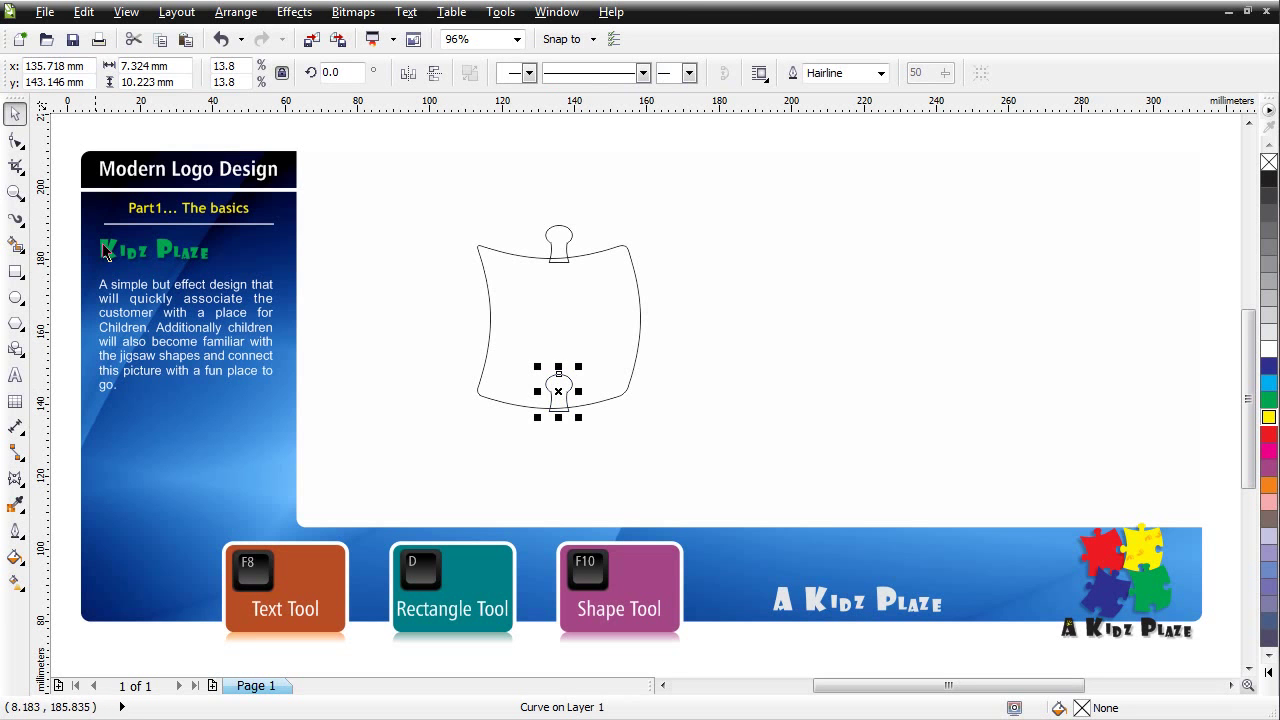
{"action": "left_click", "coordinate": [15, 190]}
{"action": "left_click_drag", "start_coordinate": [420, 195], "coordinate": [768, 431]}
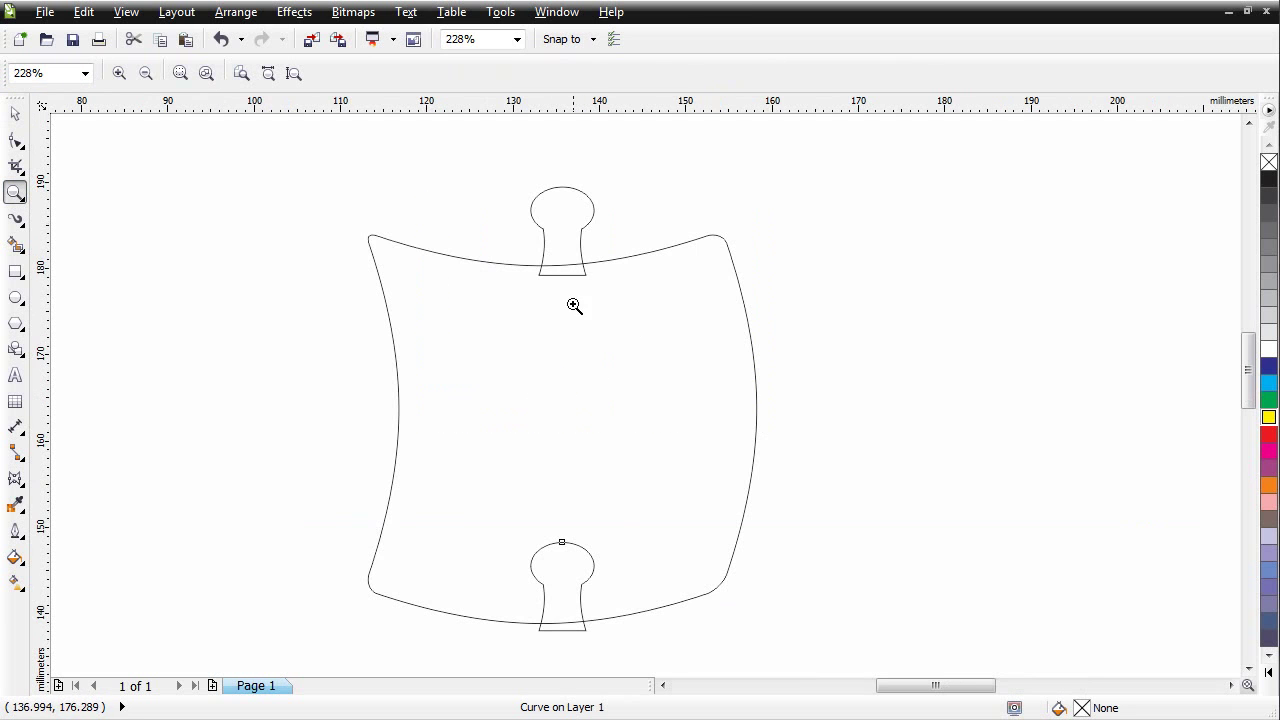
{"action": "key", "text": "space"}
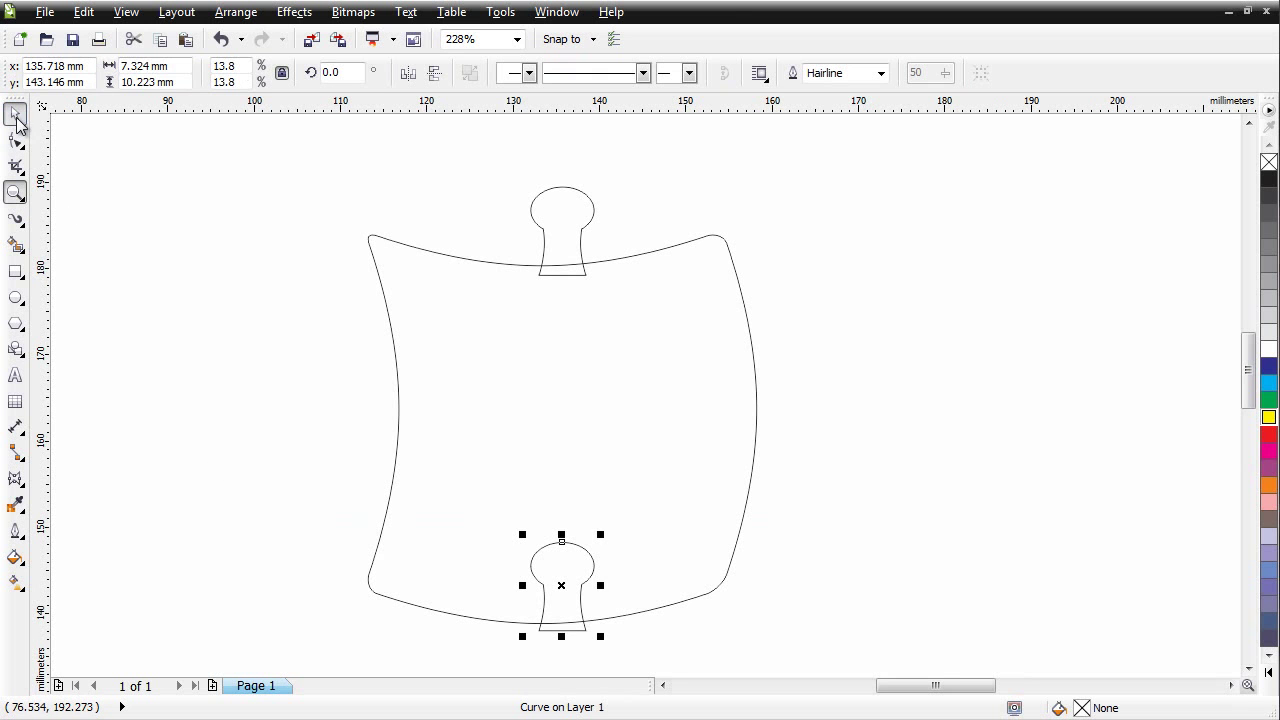
{"action": "left_click", "coordinate": [510, 172]}
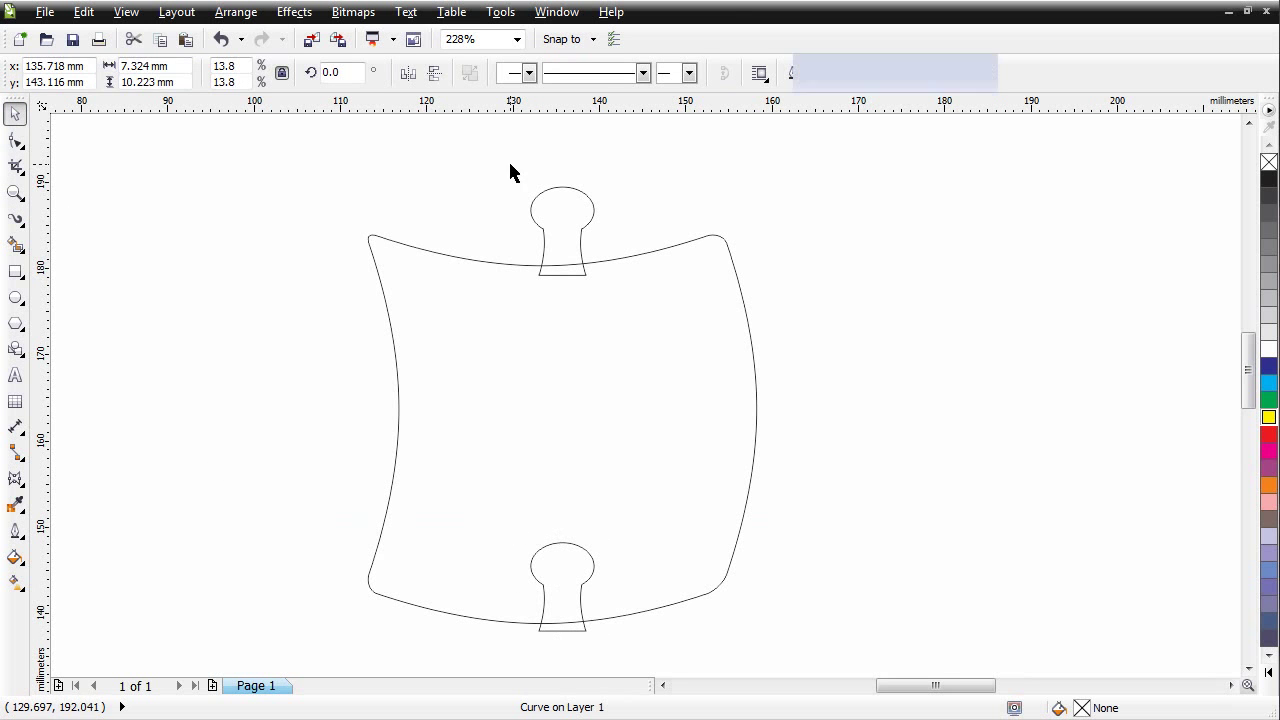
Copy the top tab, rotate the copy 90°, and place it pointing outward with its base overlapping the curved square's left edge.
{"action": "left_click", "coordinate": [593, 210]}
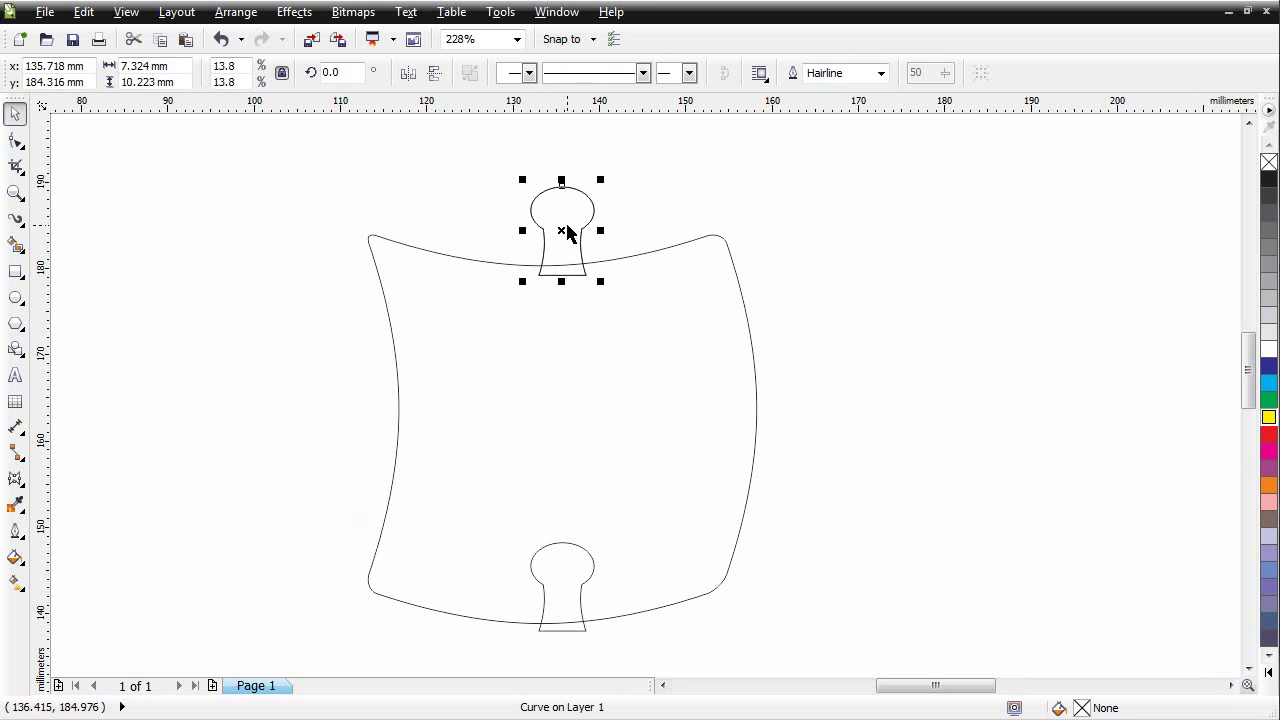
{"action": "left_click_drag", "start_coordinate": [561, 231], "coordinate": [417, 434]}
{"action": "left_click", "coordinate": [426, 457]}
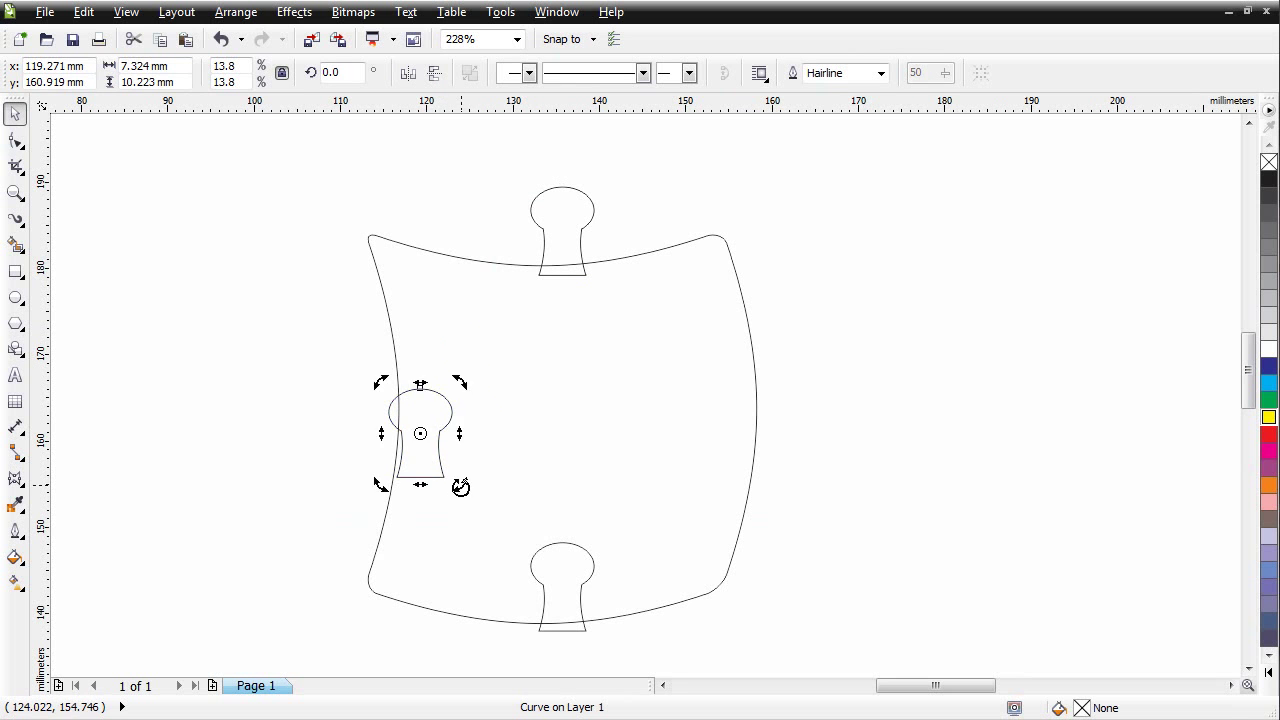
{"action": "left_click_drag", "start_coordinate": [457, 486], "coordinate": [500, 380]}
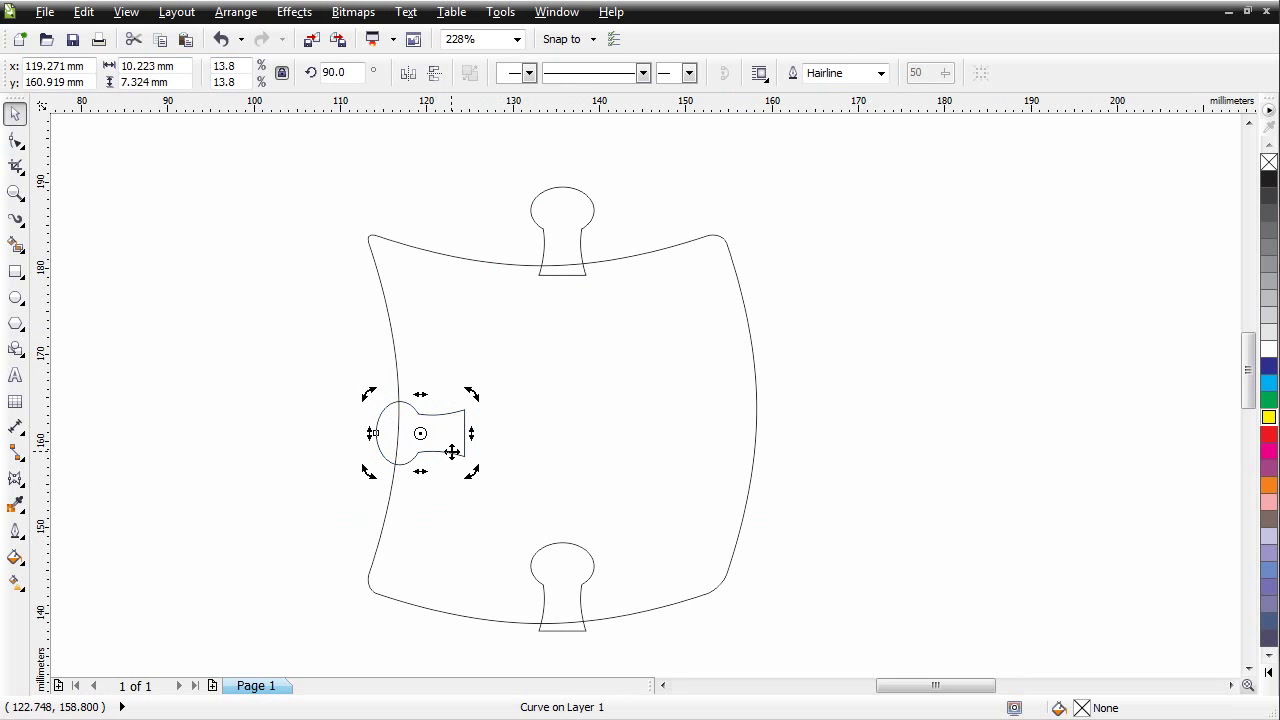
{"action": "left_click_drag", "start_coordinate": [451, 449], "coordinate": [392, 452]}
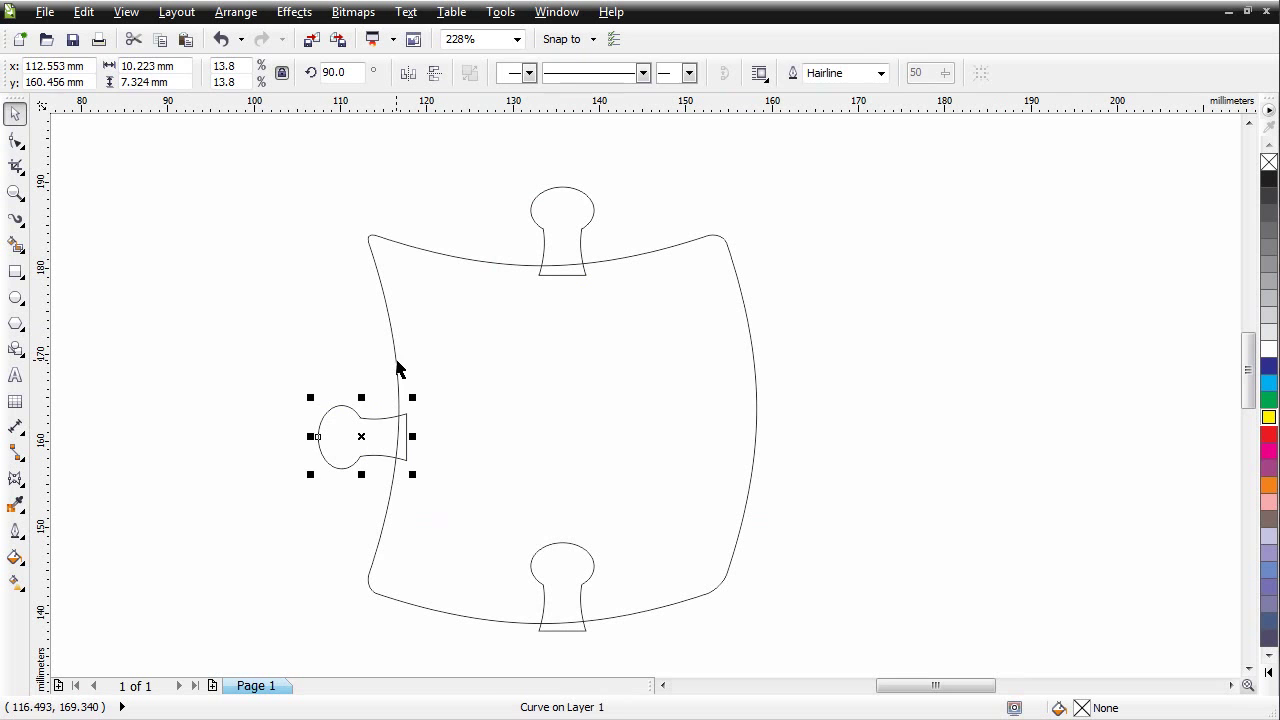
Align the left tab and the curved square on their horizontal centres.
{"action": "left_click", "coordinate": [397, 360], "text": "shift"}
{"action": "key", "text": "e"}
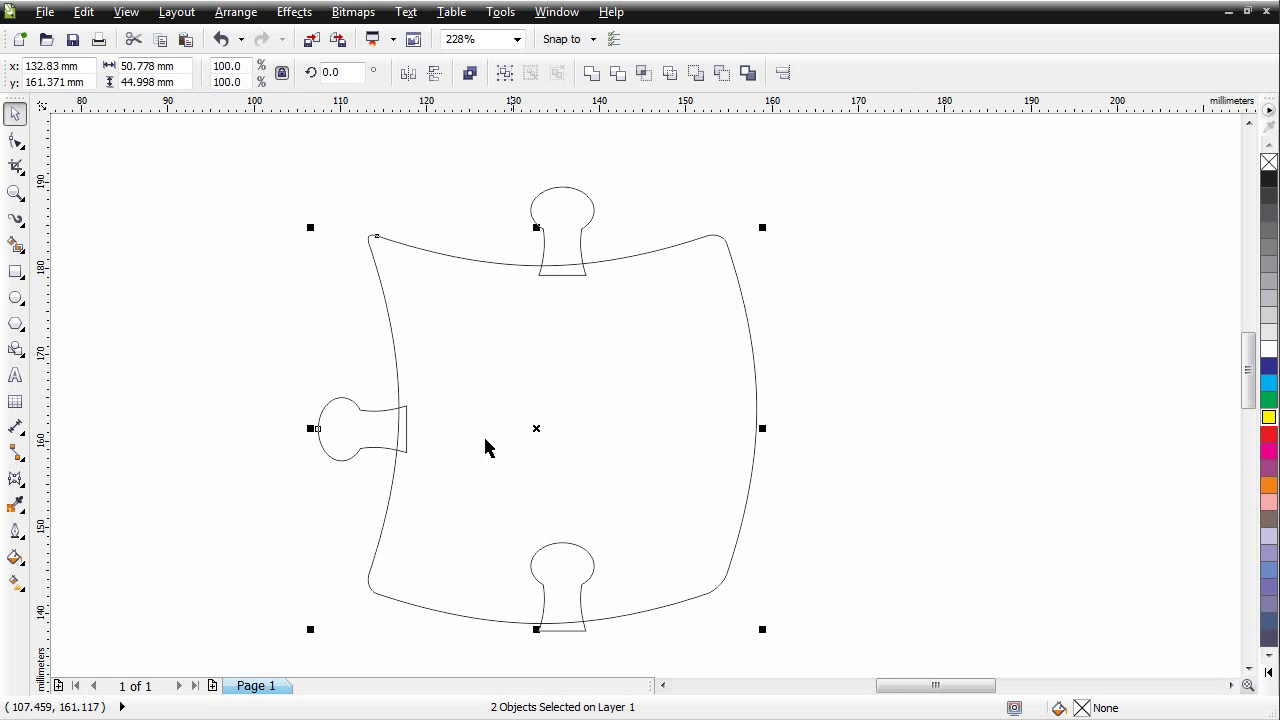
{"action": "left_click", "coordinate": [869, 455]}
Copy the left tab straight across so it points inward from the right edge, and nudge the copy slightly outward over that edge.
{"action": "left_click", "coordinate": [380, 447]}
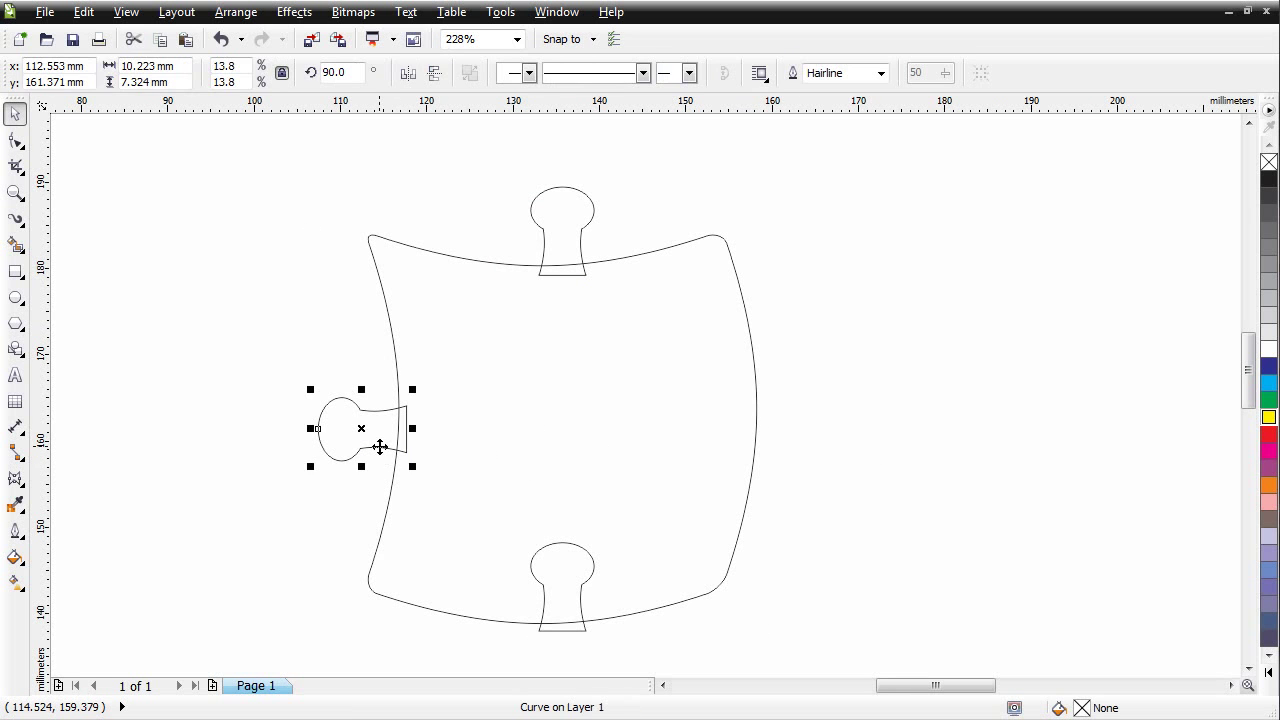
{"action": "left_click_drag", "start_coordinate": [380, 447], "coordinate": [719, 425]}
{"action": "left_click", "coordinate": [880, 398]}
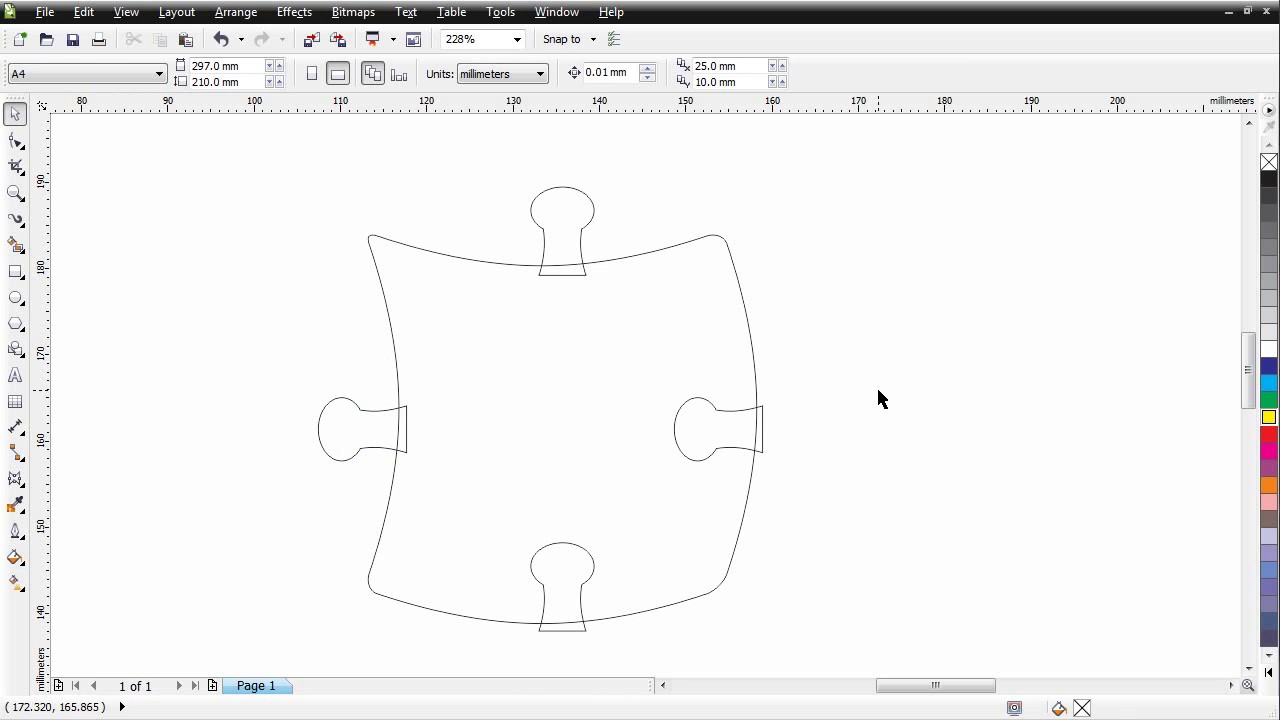
{"action": "left_click", "coordinate": [760, 420]}
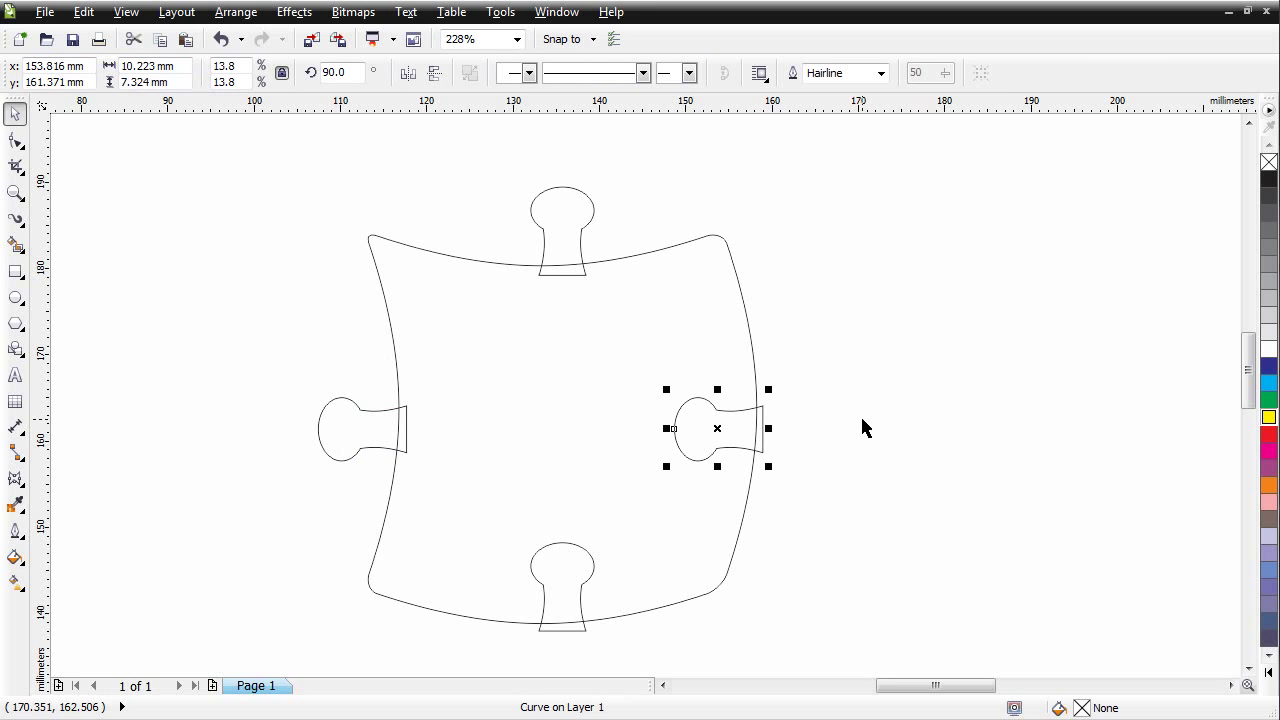
{"action": "key", "text": "Right"}
{"action": "key", "text": "Right"}
{"action": "left_click", "coordinate": [859, 574]}
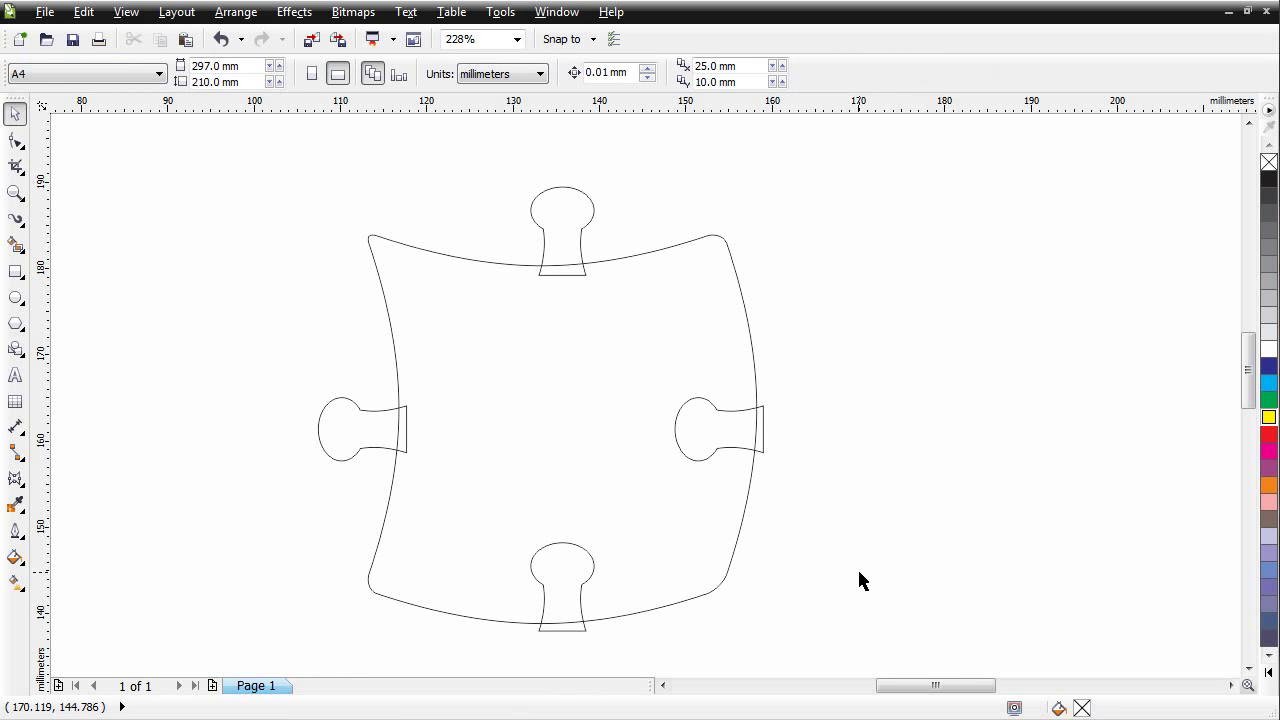
Weld the top and left tabs to the curved square as one outline.
{"action": "left_click", "coordinate": [594, 210]}
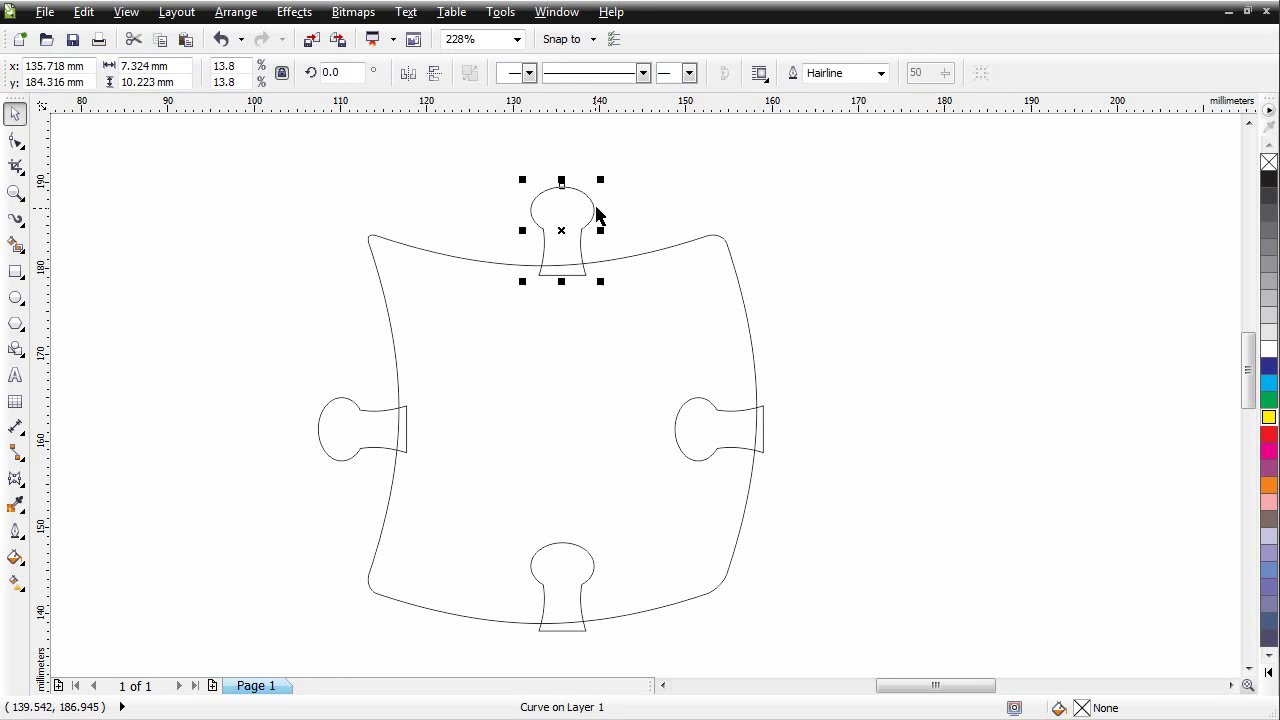
{"action": "left_click", "coordinate": [364, 412], "text": "shift"}
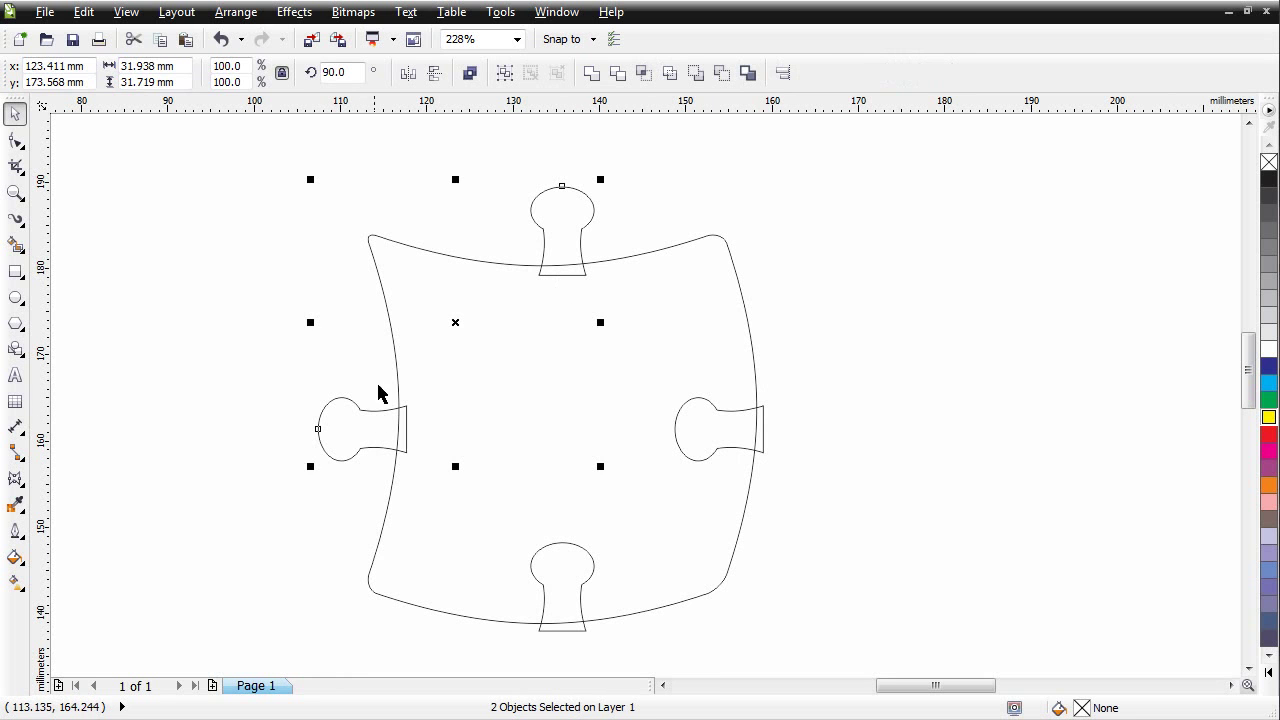
{"action": "left_click", "coordinate": [592, 73]}
{"action": "left_click", "coordinate": [938, 420]}
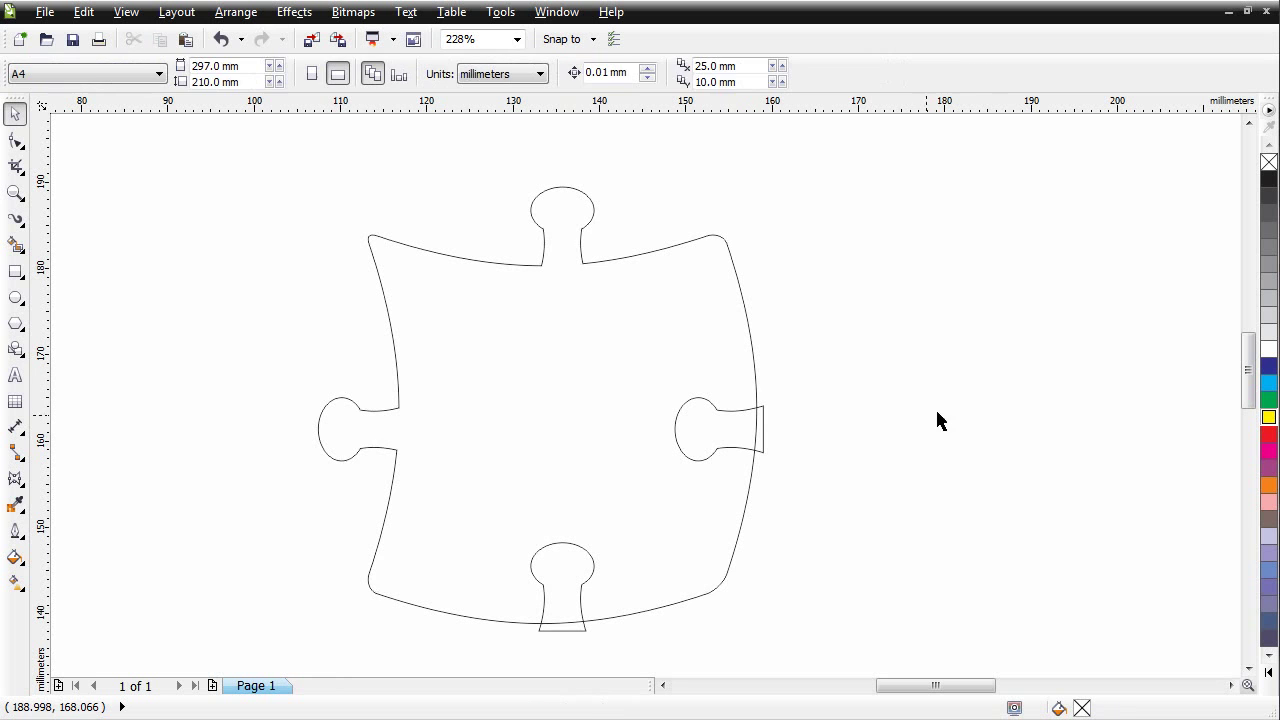
Trim the piece with the right tab and the bottom tab to cut the two inward sockets.
{"action": "left_click", "coordinate": [736, 452]}
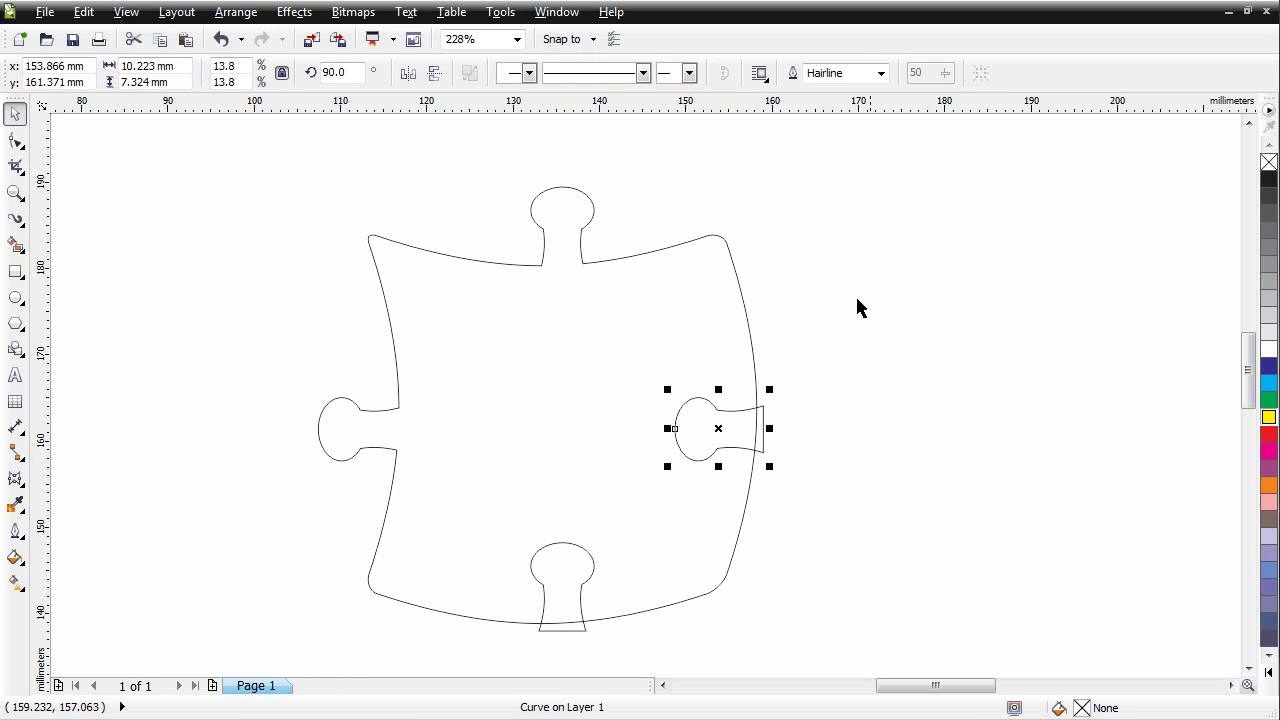
{"action": "left_click", "coordinate": [748, 326], "text": "shift"}
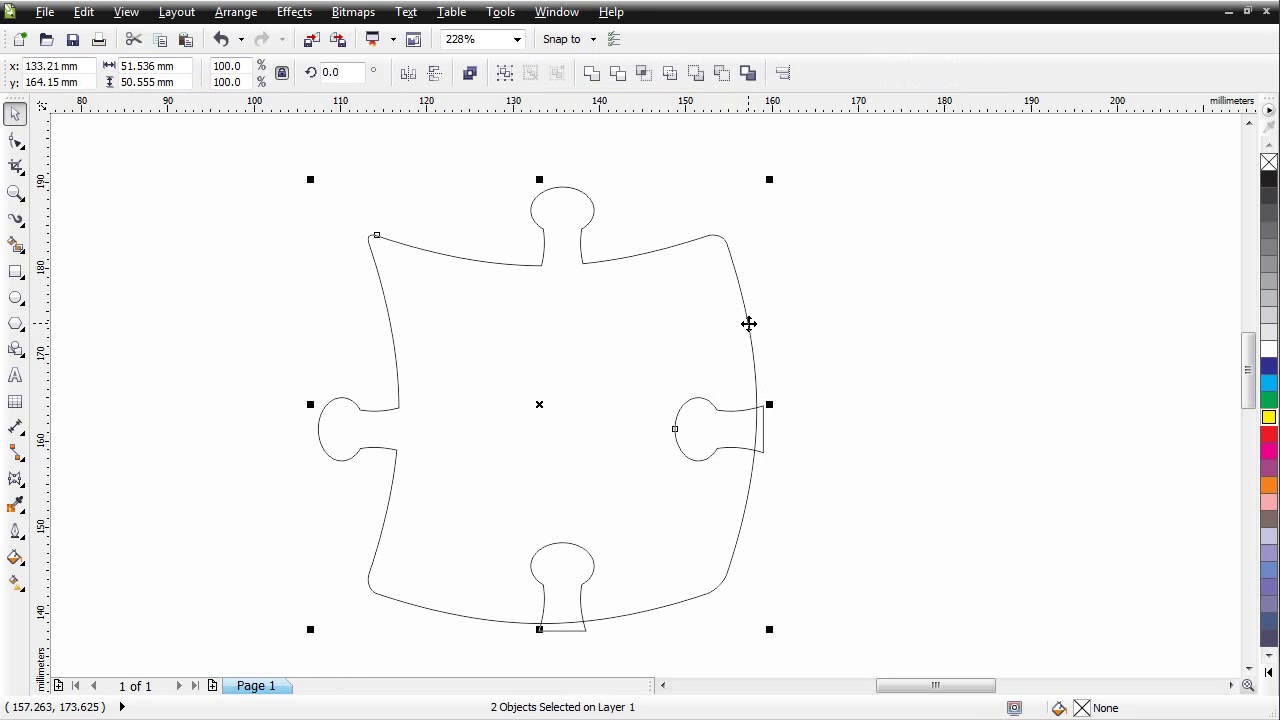
{"action": "left_click", "coordinate": [621, 75]}
{"action": "left_click", "coordinate": [605, 648]}
{"action": "left_click", "coordinate": [583, 605]}
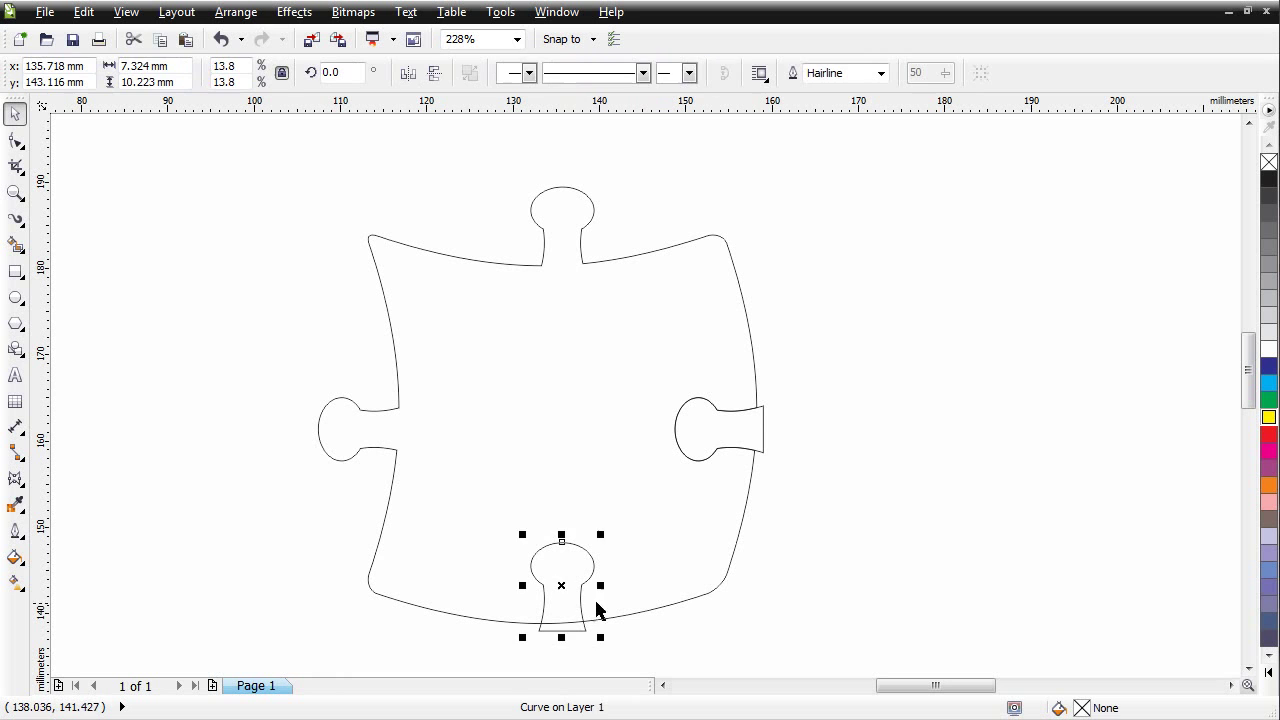
{"action": "left_click", "coordinate": [666, 604]}
{"action": "left_click", "coordinate": [666, 604], "text": "shift"}
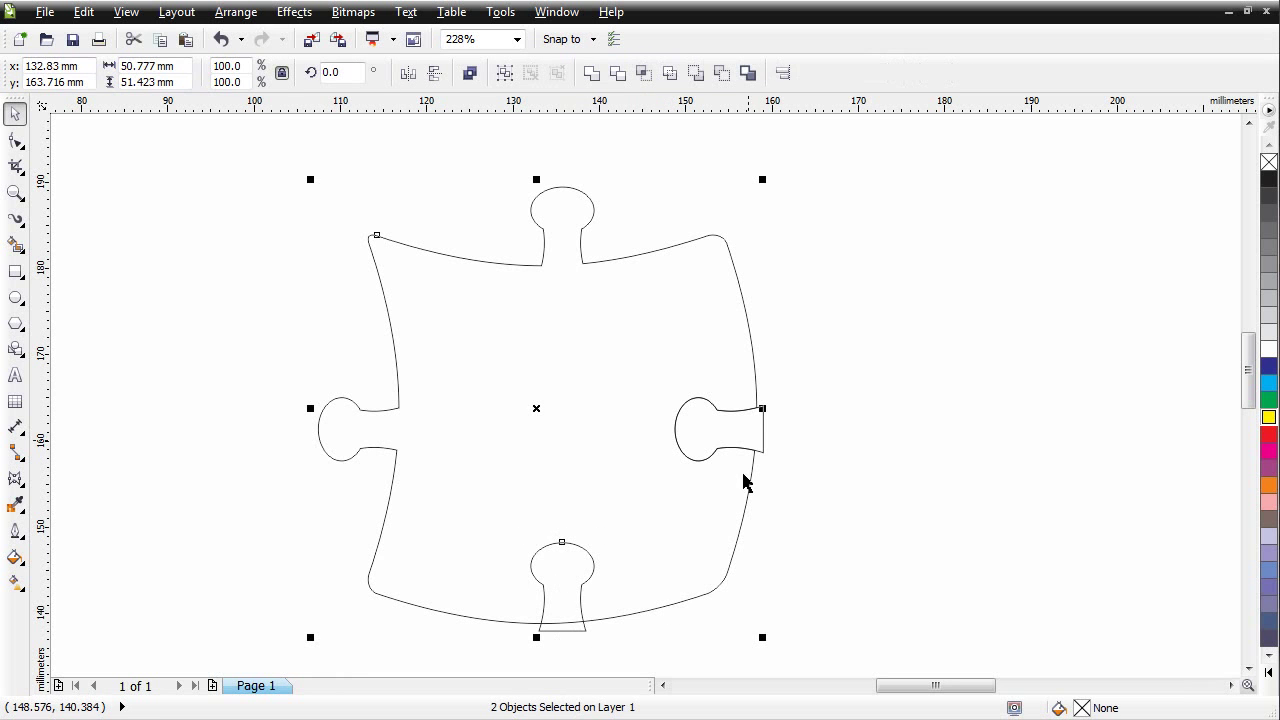
{"action": "left_click", "coordinate": [621, 75]}
Remove the leftover right and bottom tab shapes so only the finished jigsaw piece remains.
{"action": "left_click", "coordinate": [848, 378]}
{"action": "left_click_drag", "start_coordinate": [848, 378], "coordinate": [457, 690]}
{"action": "left_click", "coordinate": [621, 75]}
{"action": "left_click", "coordinate": [890, 533]}
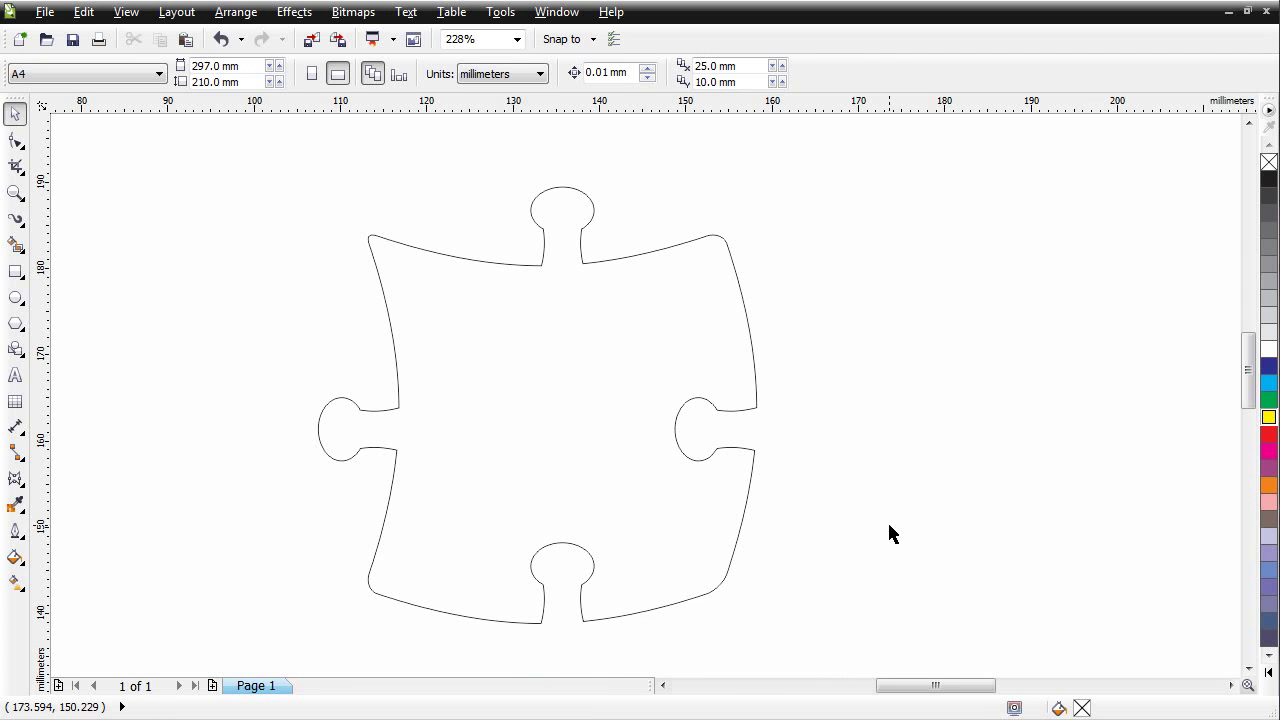
{"action": "key", "text": "shift+F4"}
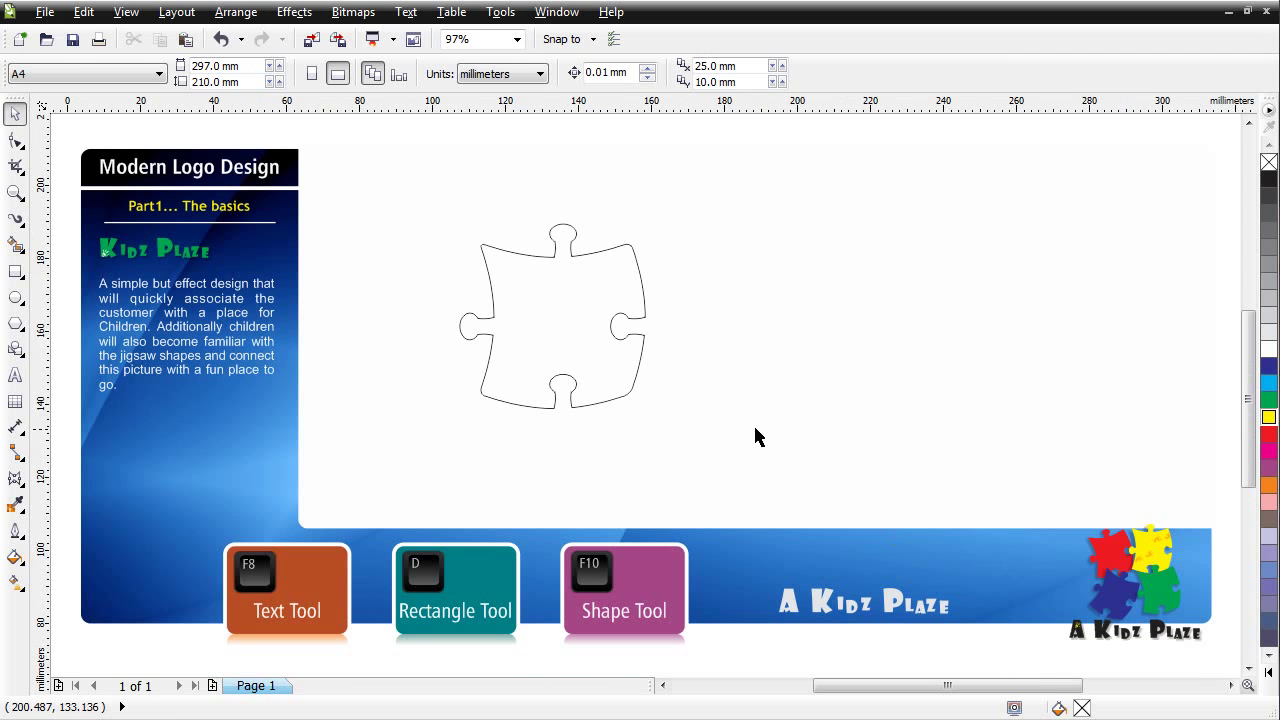
Scale the jigsaw piece down proportionally to about 33.6 × 33.4 mm and move it to the upper middle of the white area.
{"action": "left_click", "coordinate": [624, 401]}
{"action": "left_click_drag", "start_coordinate": [652, 422], "coordinate": [557, 321]}
{"action": "left_click_drag", "start_coordinate": [503, 272], "coordinate": [561, 284]}
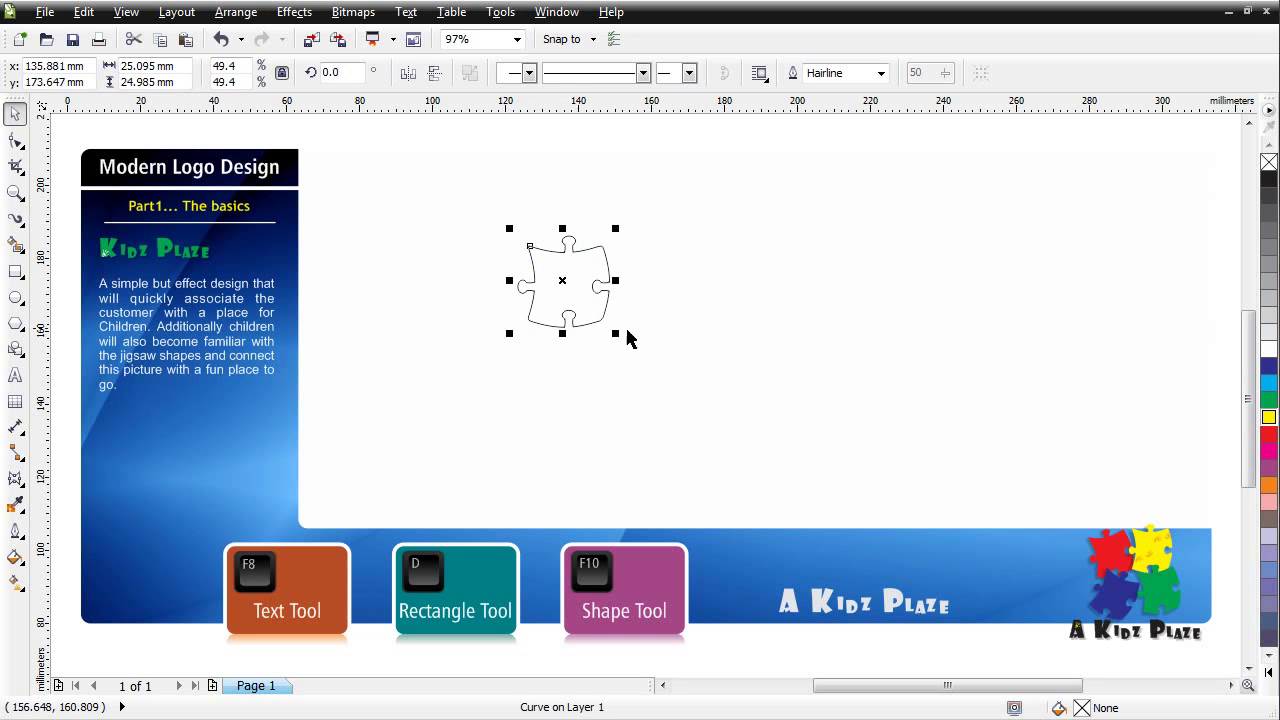
{"action": "left_click_drag", "start_coordinate": [621, 335], "coordinate": [646, 364]}
{"action": "left_click_drag", "start_coordinate": [576, 295], "coordinate": [603, 271]}
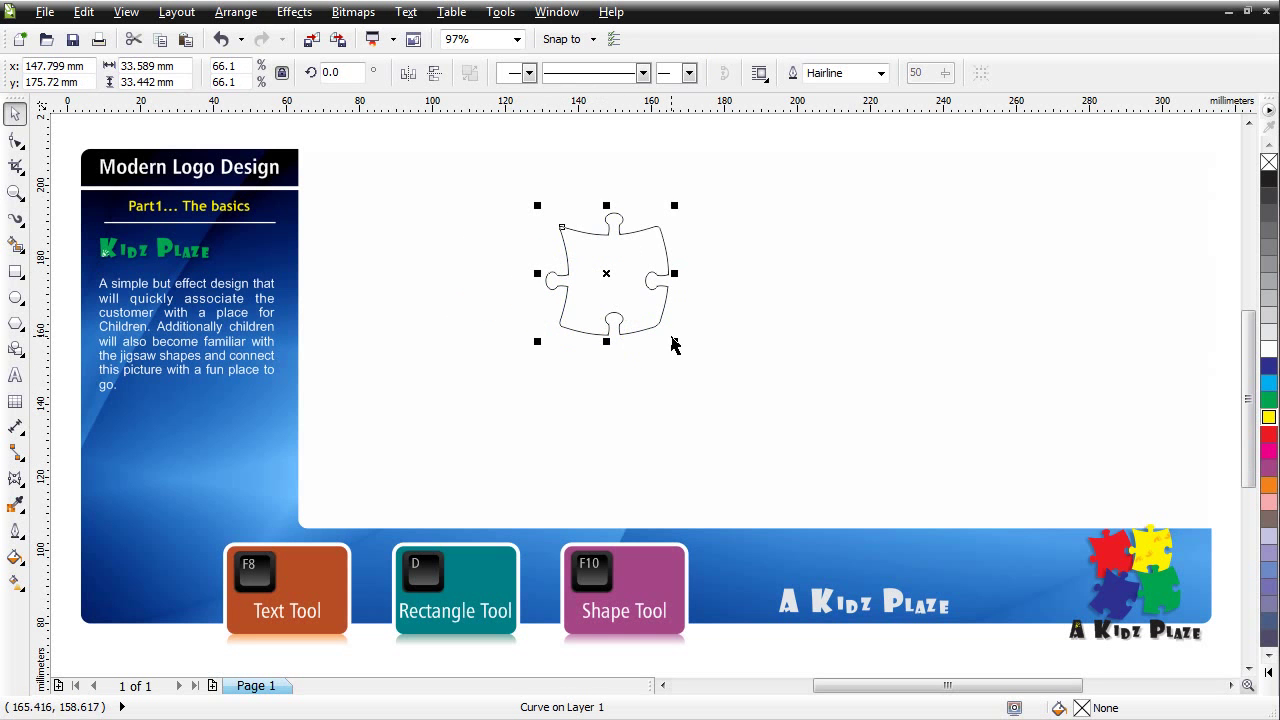
{"action": "left_click_drag", "start_coordinate": [676, 345], "coordinate": [703, 372]}
{"action": "left_click", "coordinate": [786, 399]}
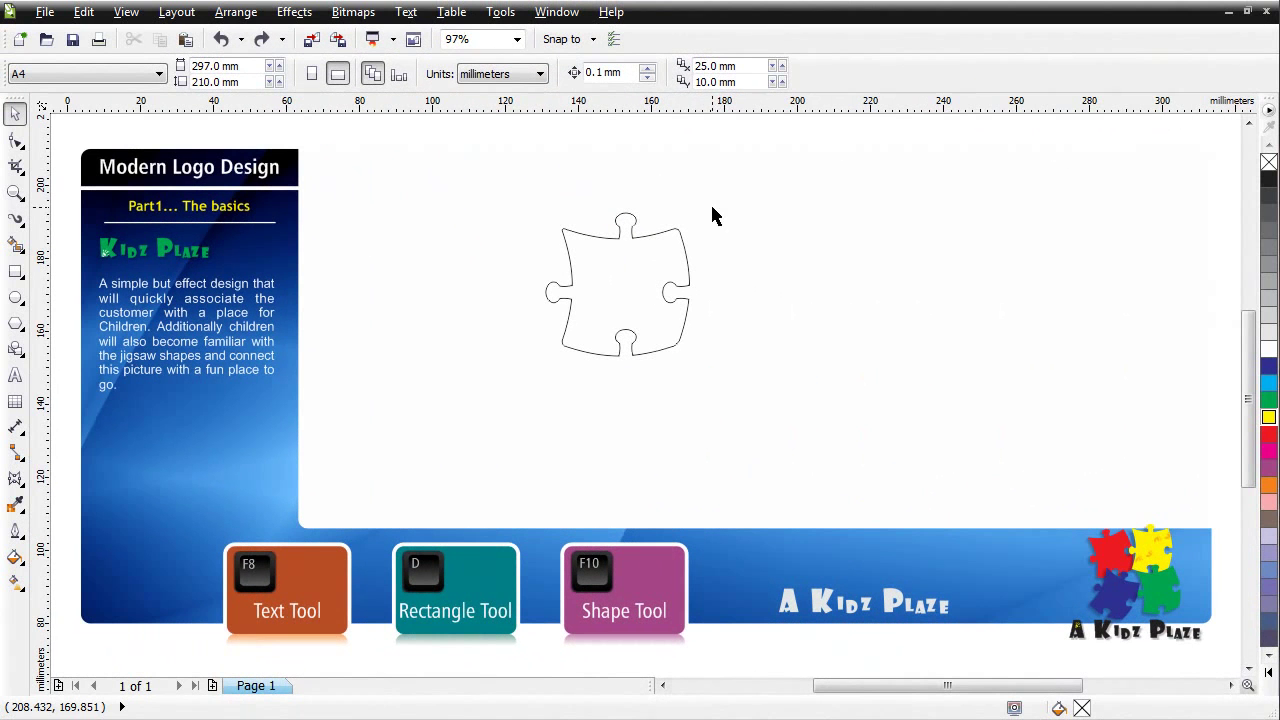
{"action": "left_click", "coordinate": [677, 352]}
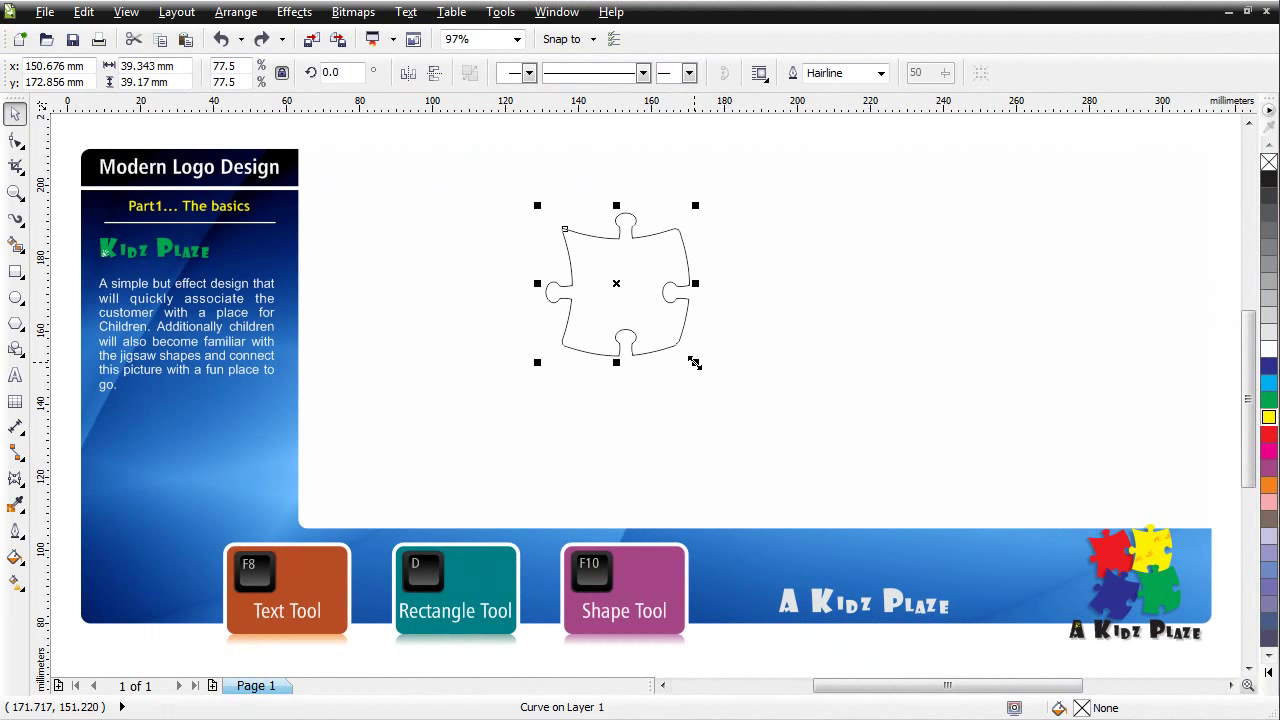
{"action": "left_click_drag", "start_coordinate": [695, 363], "coordinate": [674, 343]}
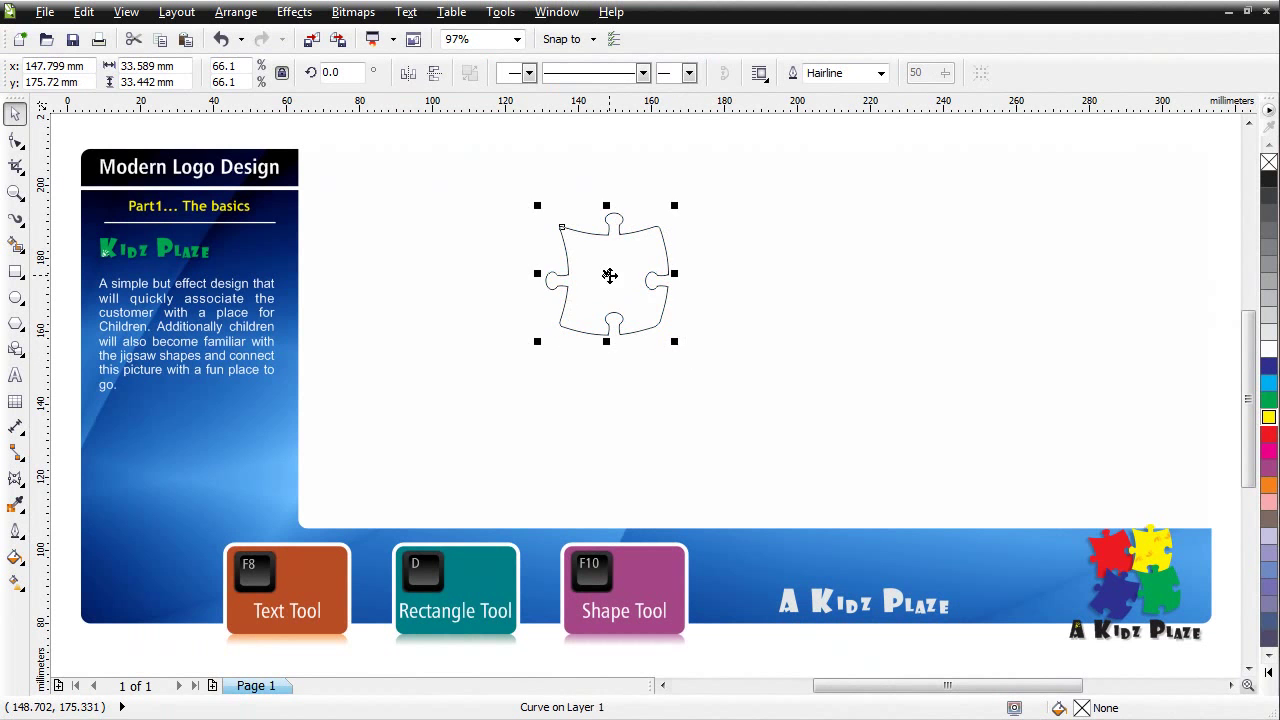
Place an interlocking copy of the piece to its right, and duplicate the pair directly below to form a 2×2 puzzle.
{"action": "left_click_drag", "start_coordinate": [609, 277], "coordinate": [692, 245]}
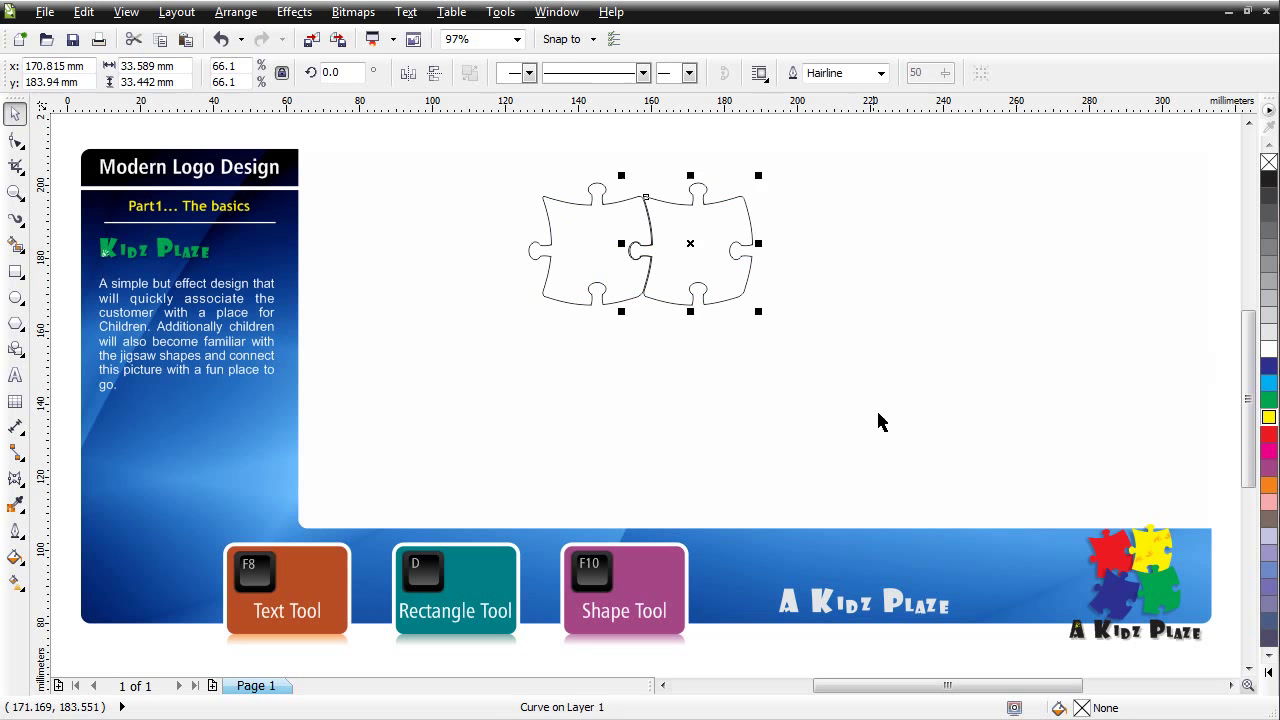
{"action": "left_click", "coordinate": [860, 300]}
{"action": "left_click_drag", "start_coordinate": [860, 162], "coordinate": [526, 402]}
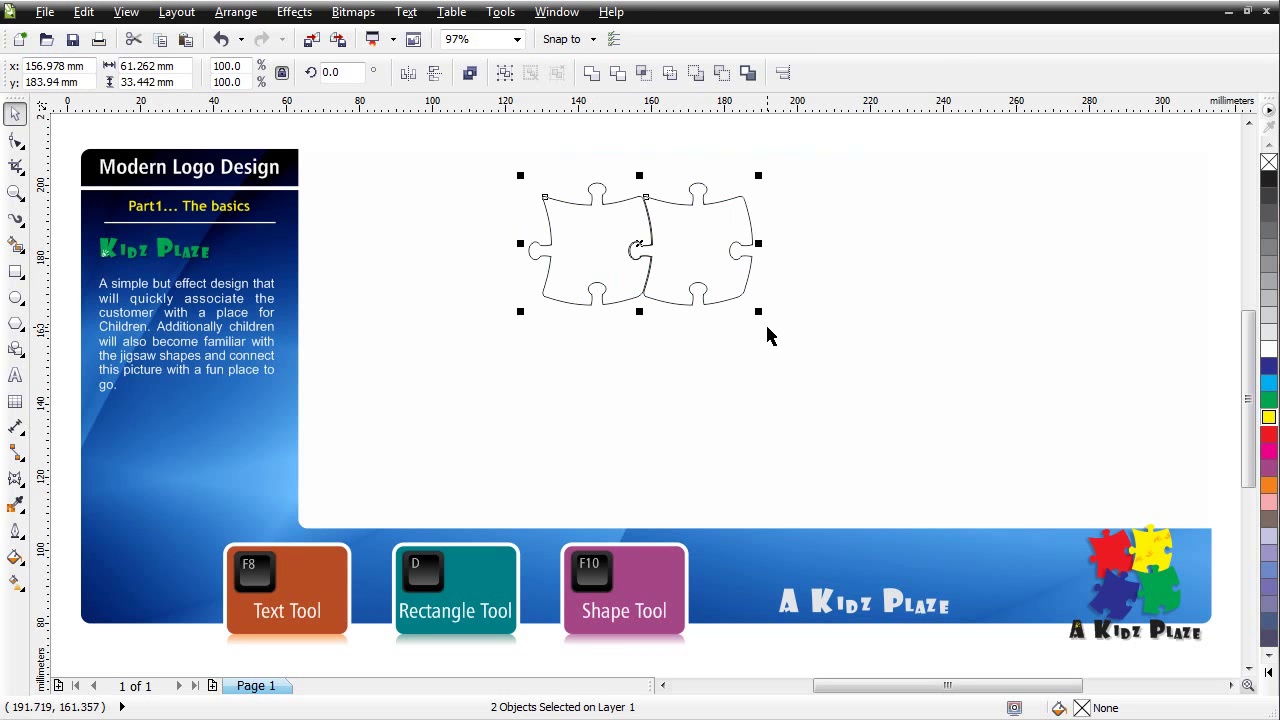
{"action": "left_click_drag", "start_coordinate": [637, 246], "coordinate": [634, 349]}
{"action": "left_click", "coordinate": [869, 314]}
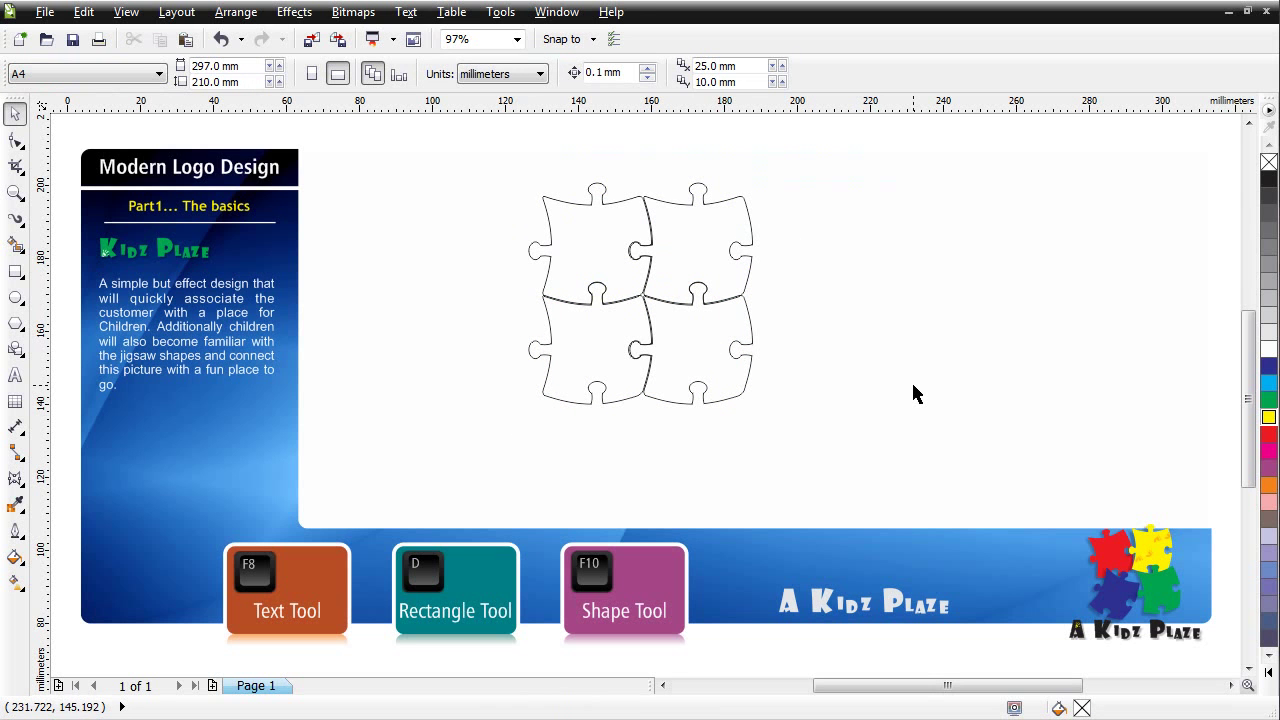
Fill the upper-left piece red, the upper-right yellow, the lower-left dark blue and the lower-right green.
{"action": "left_click", "coordinate": [620, 200]}
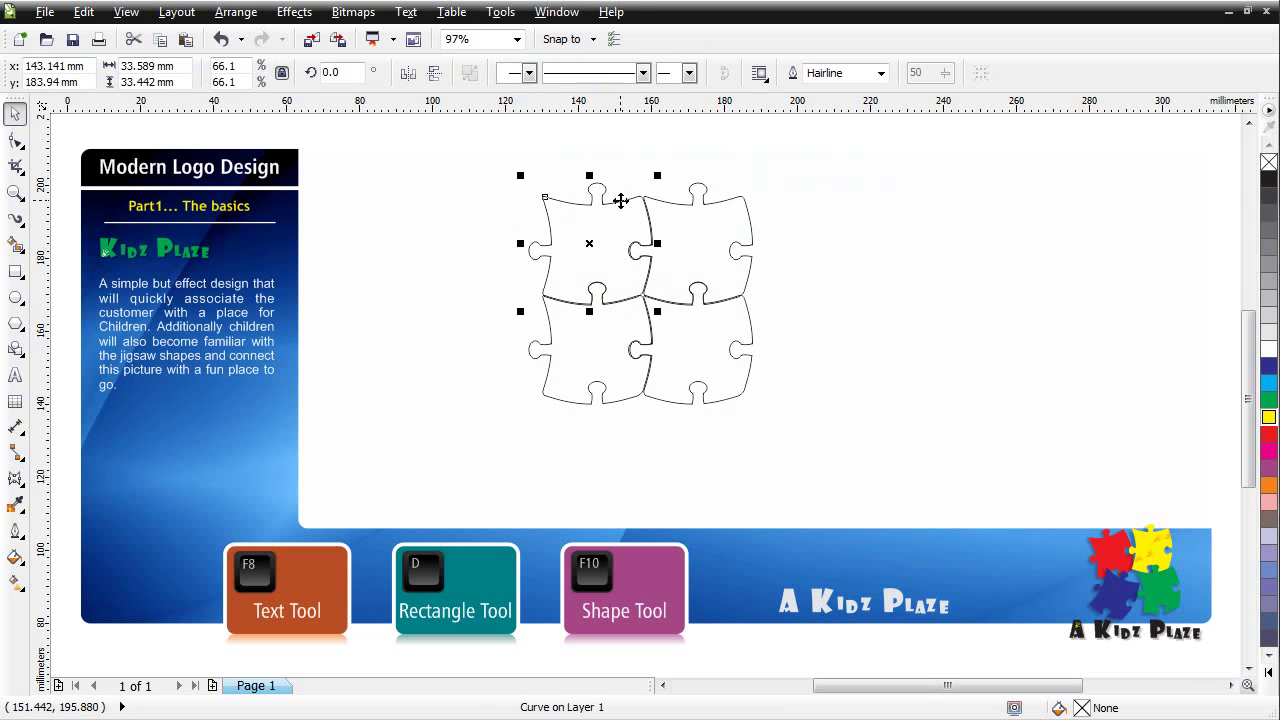
{"action": "left_click", "coordinate": [1270, 435]}
{"action": "left_click", "coordinate": [749, 212]}
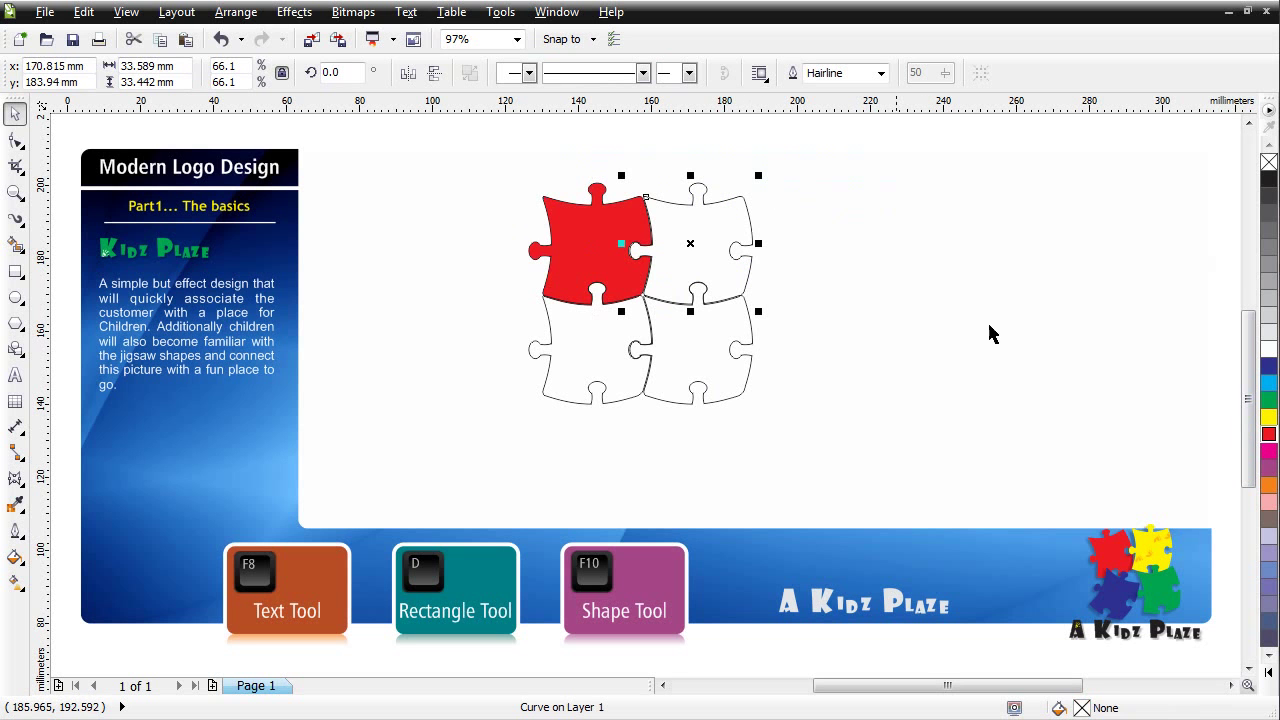
{"action": "left_click", "coordinate": [1269, 417]}
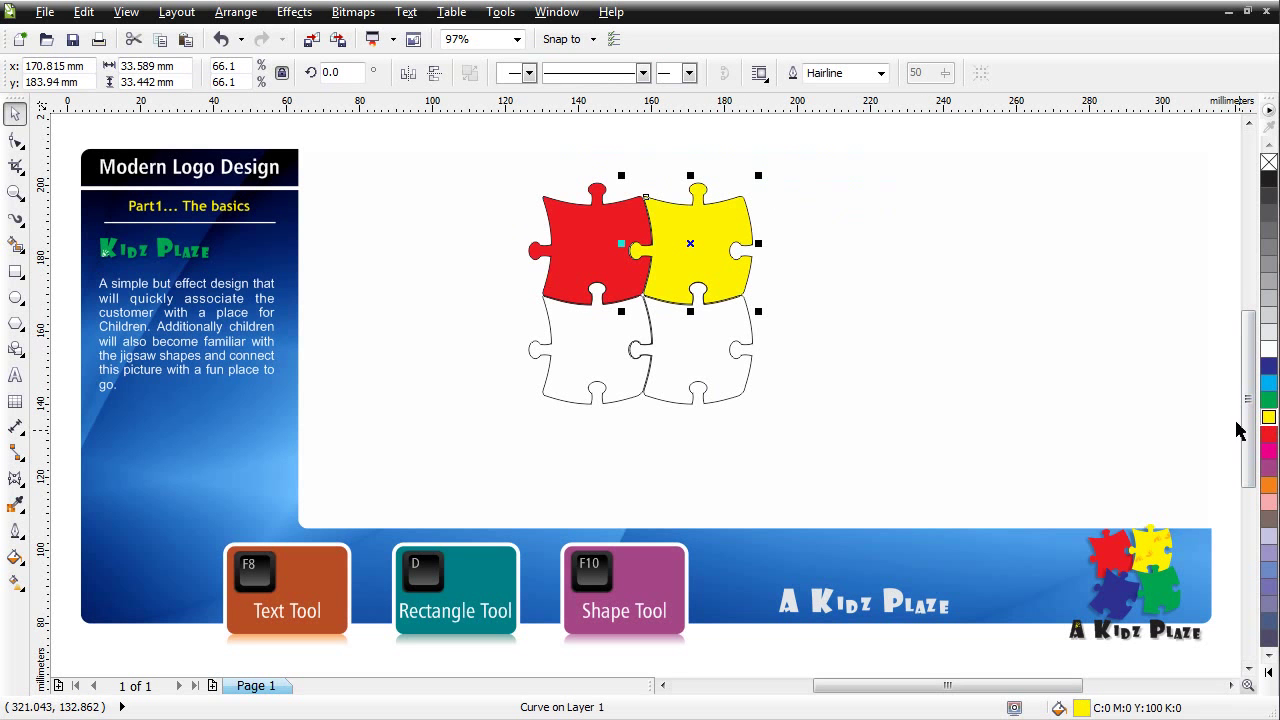
{"action": "left_click", "coordinate": [614, 400]}
{"action": "left_click", "coordinate": [1269, 366]}
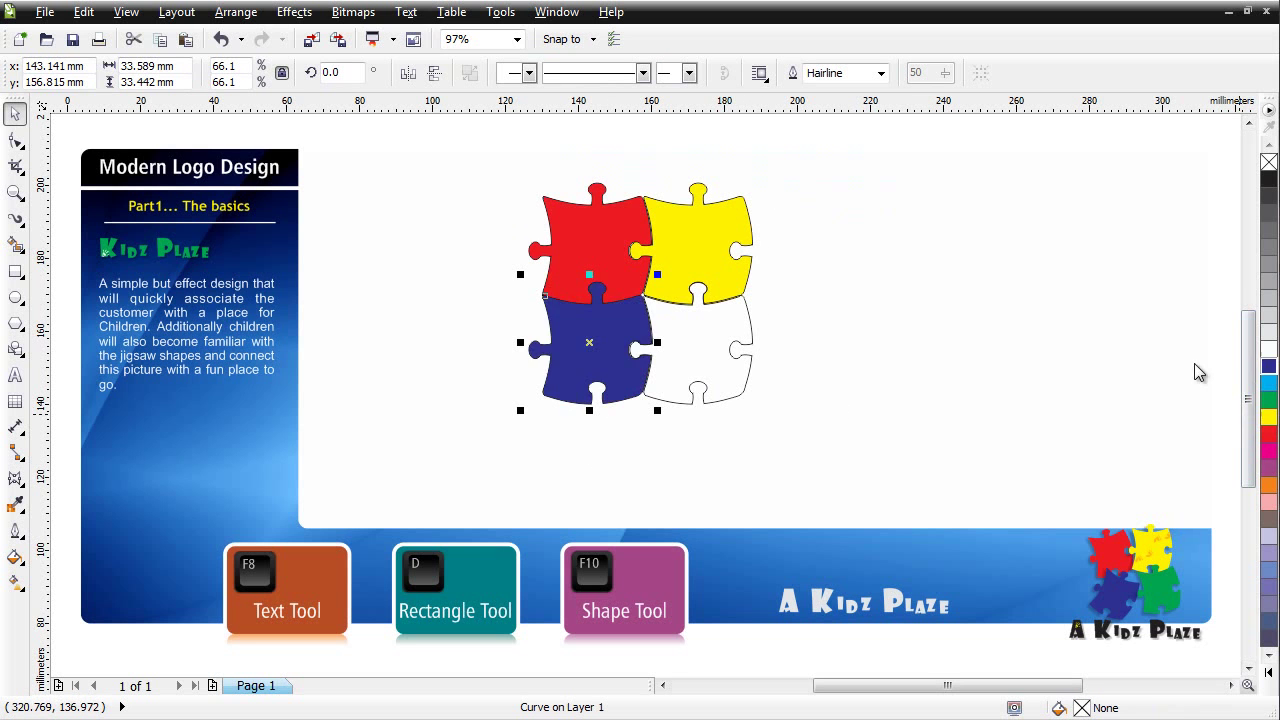
{"action": "left_click", "coordinate": [735, 400]}
{"action": "left_click", "coordinate": [1268, 400]}
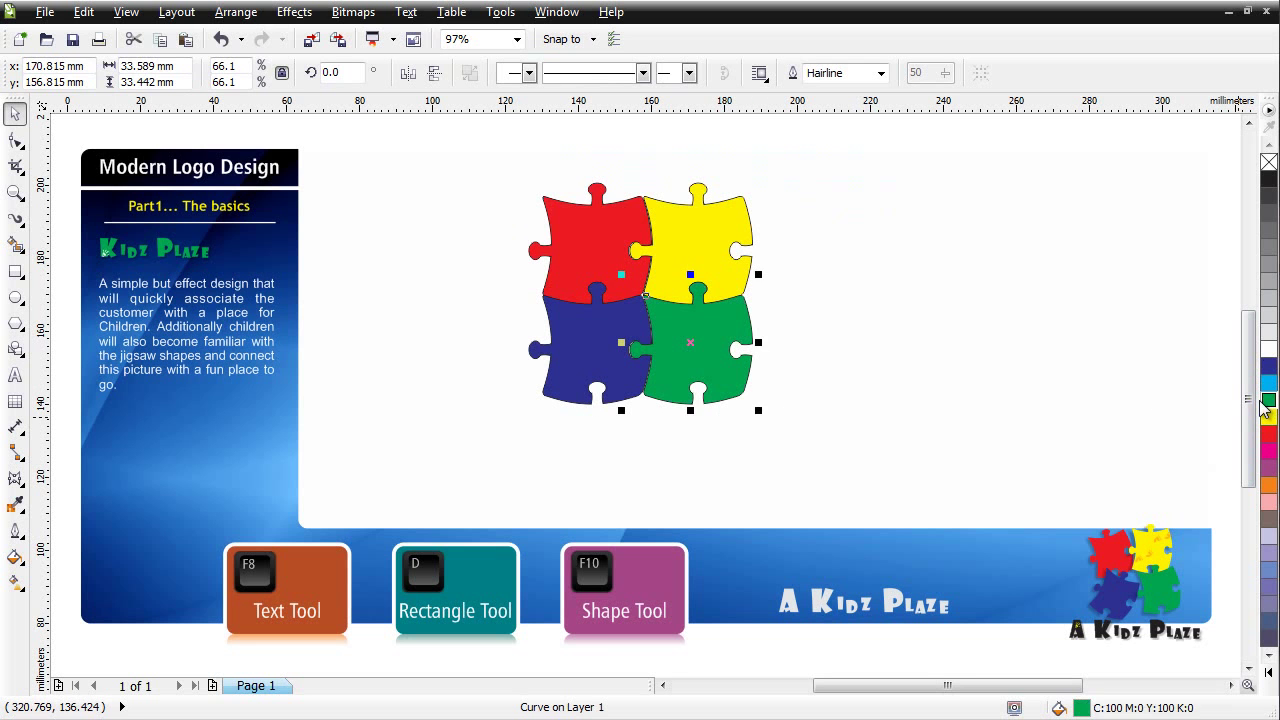
Remove the outlines from all four coloured puzzle pieces.
{"action": "mouse_move", "coordinate": [897, 160]}
{"action": "left_mouse_down"}
{"action": "mouse_move", "coordinate": [760, 377]}
{"action": "mouse_move", "coordinate": [423, 442]}
{"action": "left_mouse_up"}
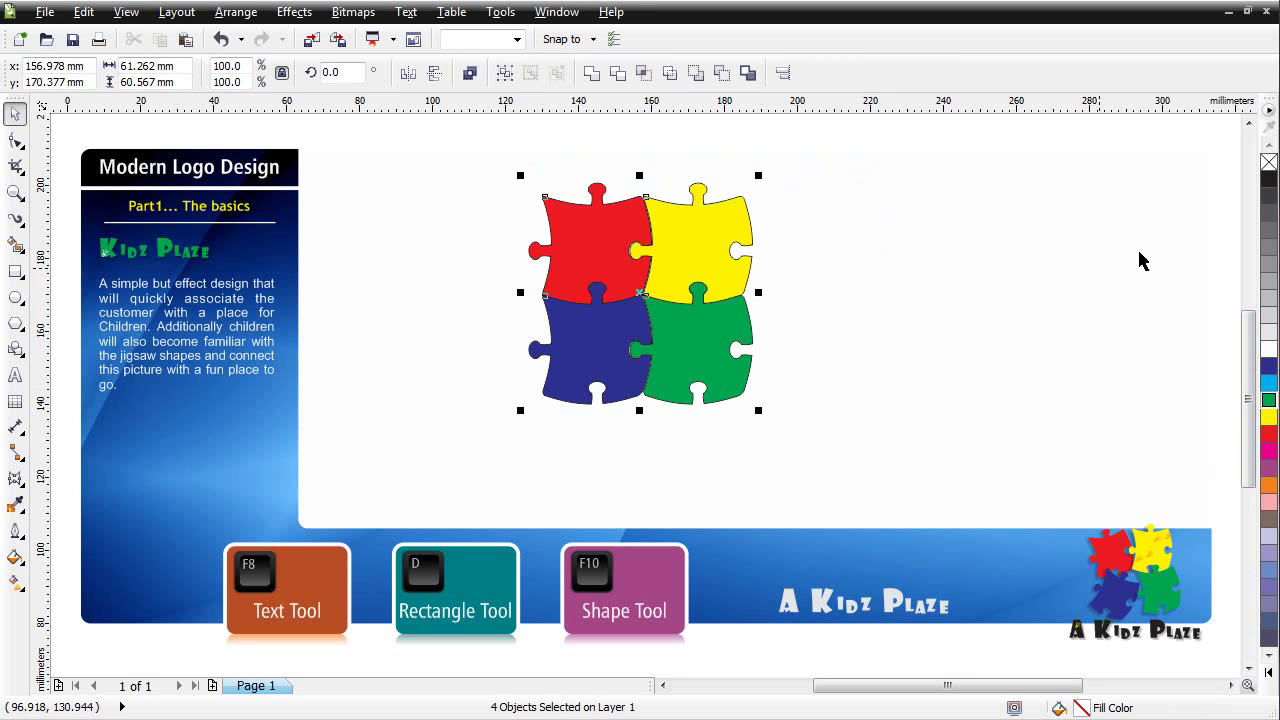
{"action": "right_click", "coordinate": [1268, 162]}
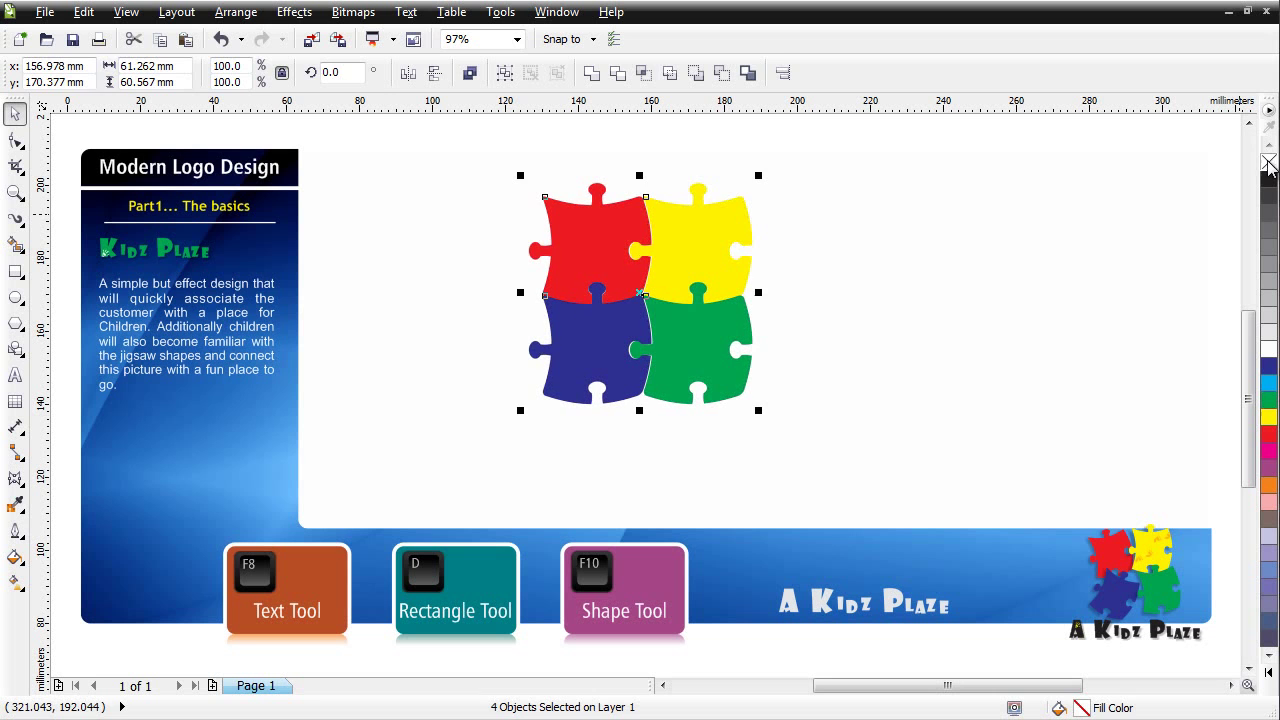
{"action": "left_click", "coordinate": [893, 346]}
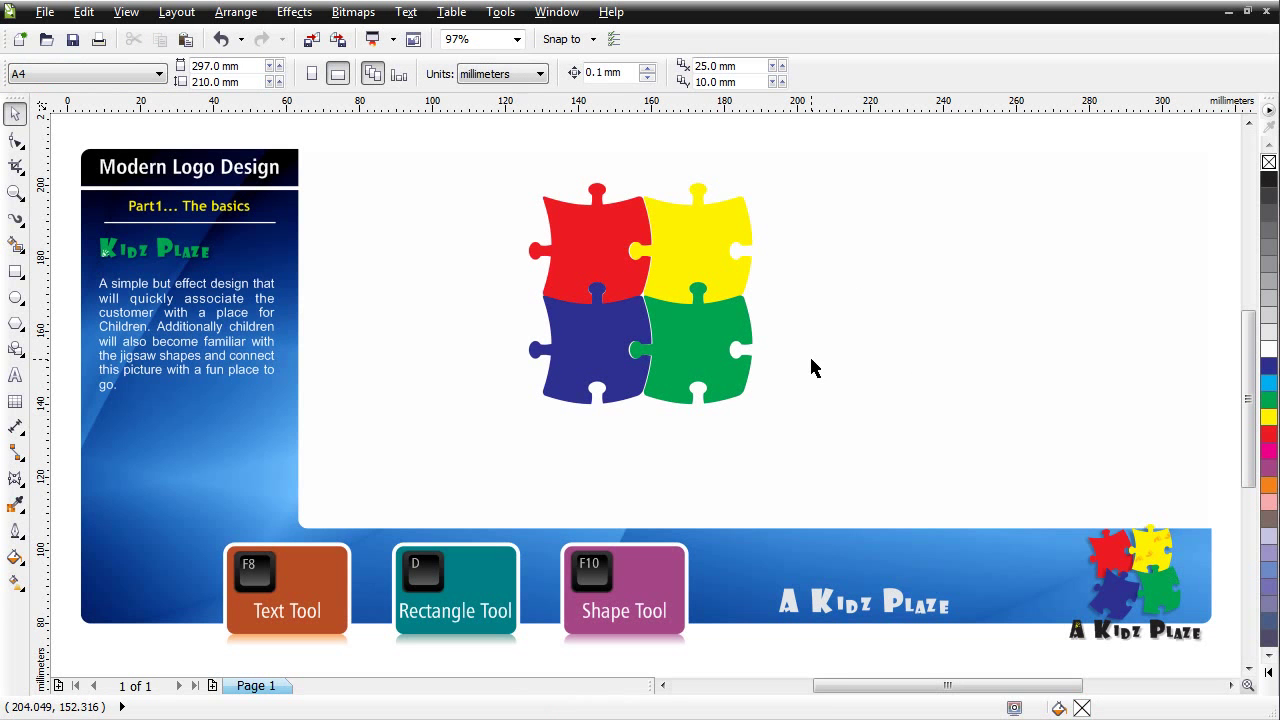
Rotate the red piece about 10.3° counterclockwise and shift it slightly down and left so it sits loosely against the yellow tab.
{"action": "left_click", "coordinate": [590, 236]}
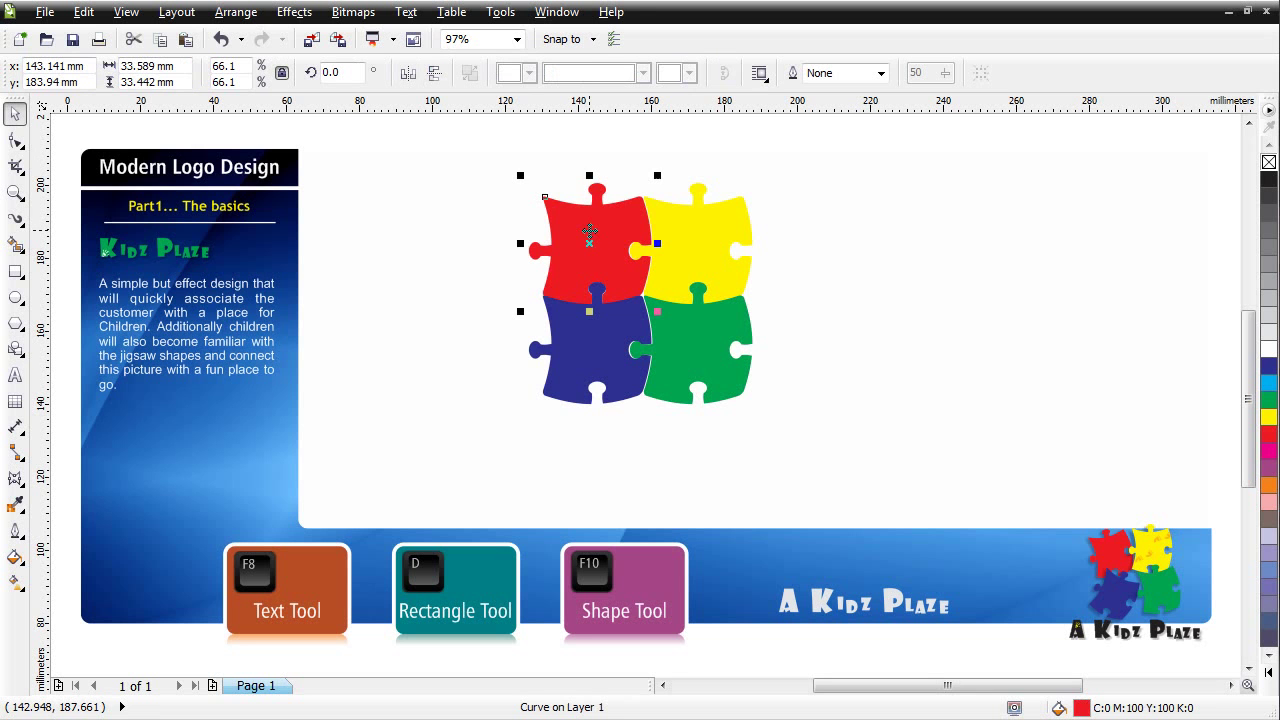
{"action": "left_click", "coordinate": [590, 246]}
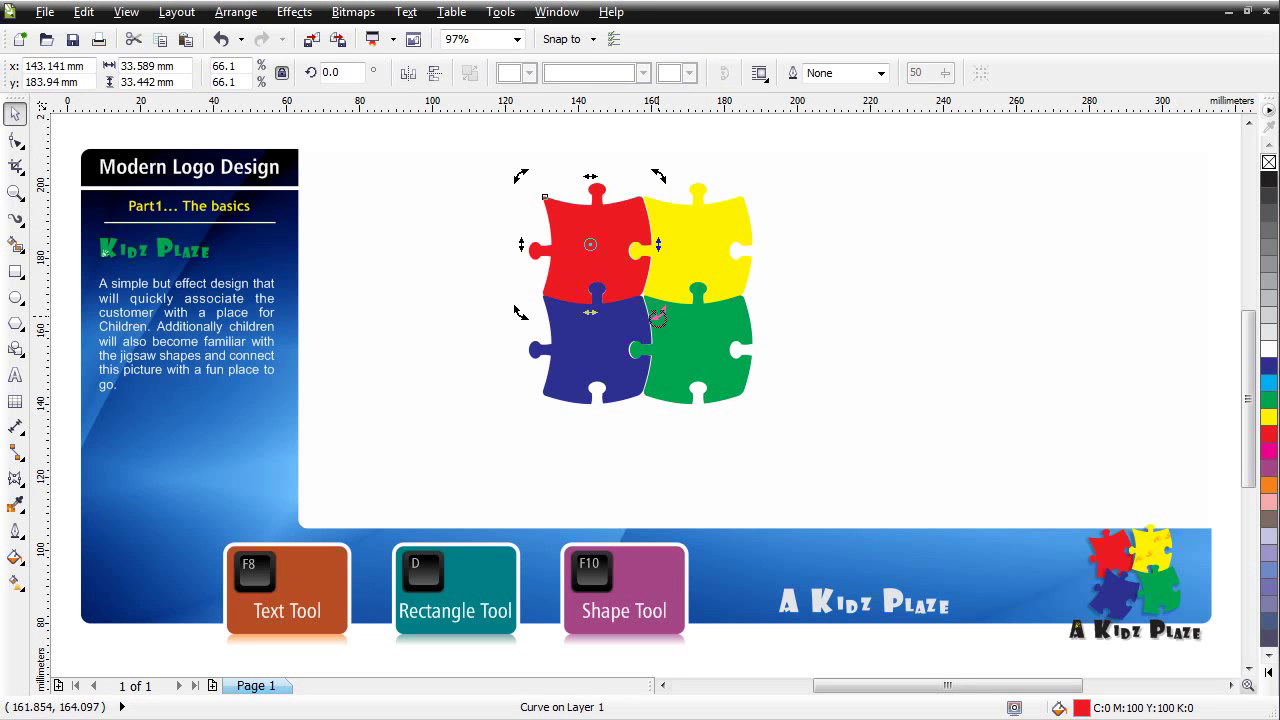
{"action": "left_click_drag", "start_coordinate": [657, 316], "coordinate": [668, 303]}
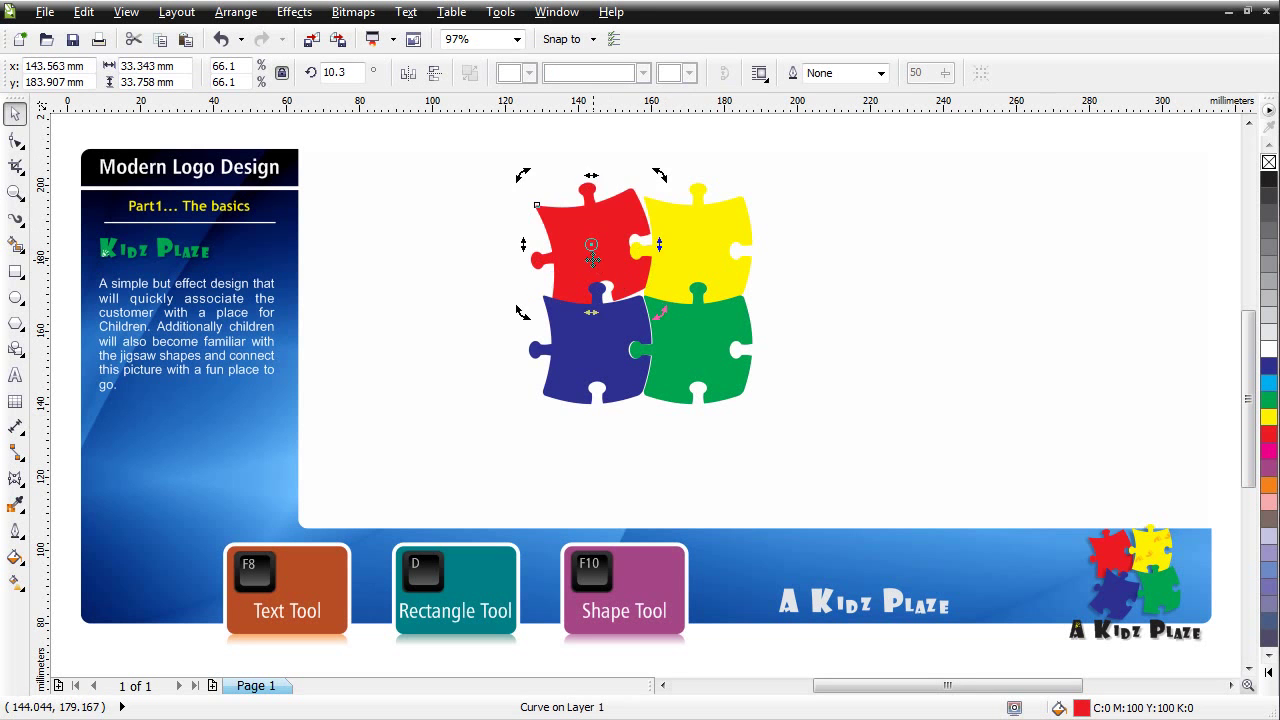
{"action": "mouse_move", "coordinate": [592, 258]}
{"action": "left_mouse_down"}
{"action": "mouse_move", "coordinate": [605, 280]}
{"action": "mouse_move", "coordinate": [586, 267]}
{"action": "mouse_move", "coordinate": [599, 261]}
{"action": "left_mouse_up"}
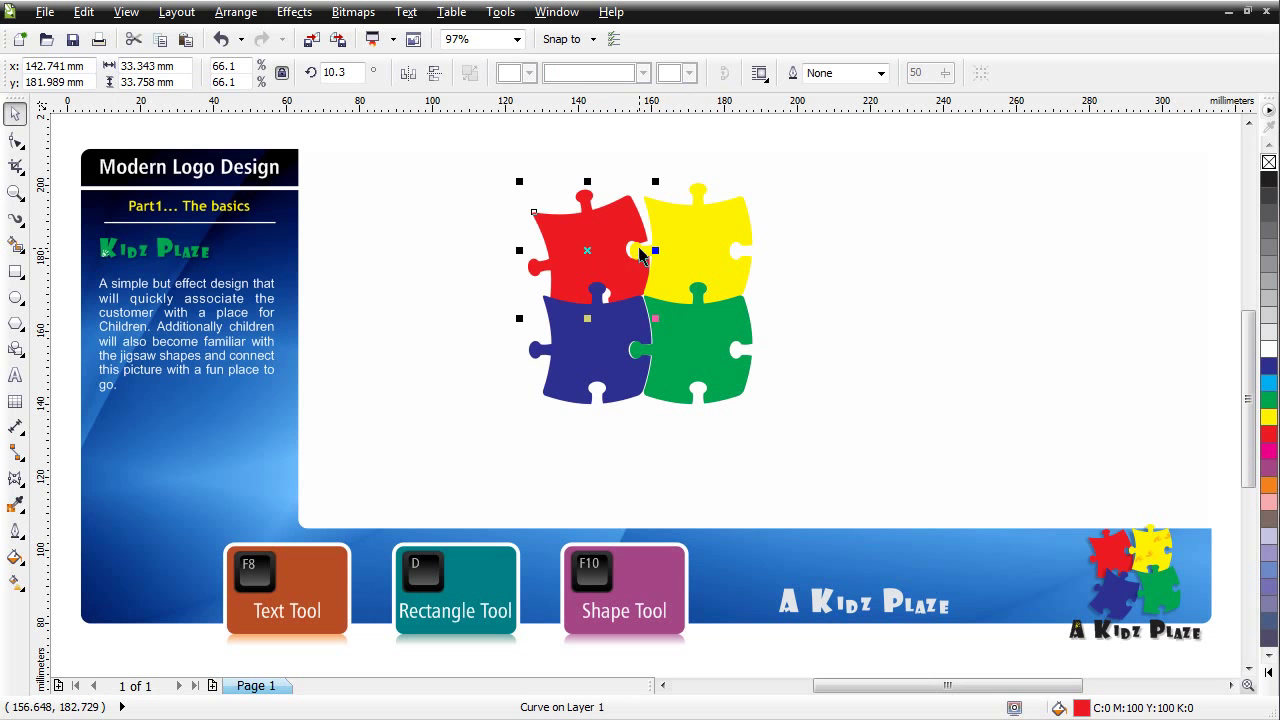
{"action": "left_click_drag", "start_coordinate": [601, 250], "coordinate": [634, 262]}
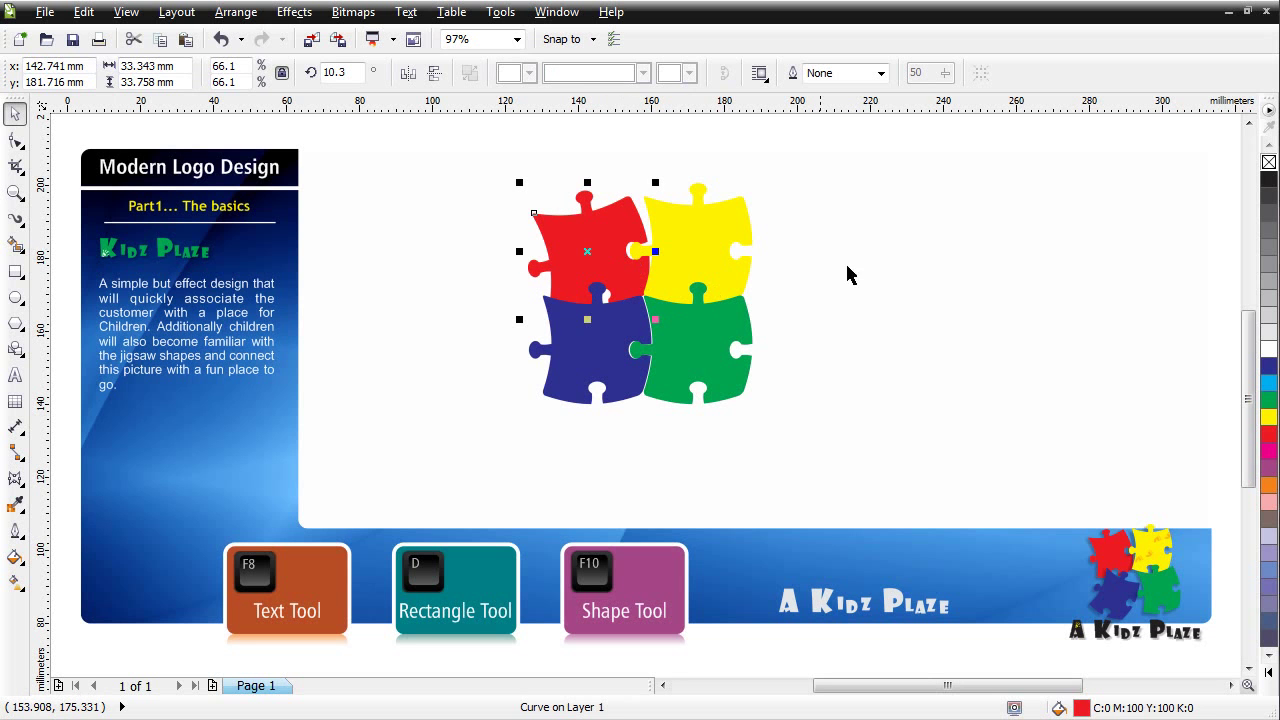
{"action": "left_click", "coordinate": [868, 278]}
Rotate the green piece about 13.9° counterclockwise and shift it slightly right and down from its neighbours.
{"action": "left_click", "coordinate": [740, 378]}
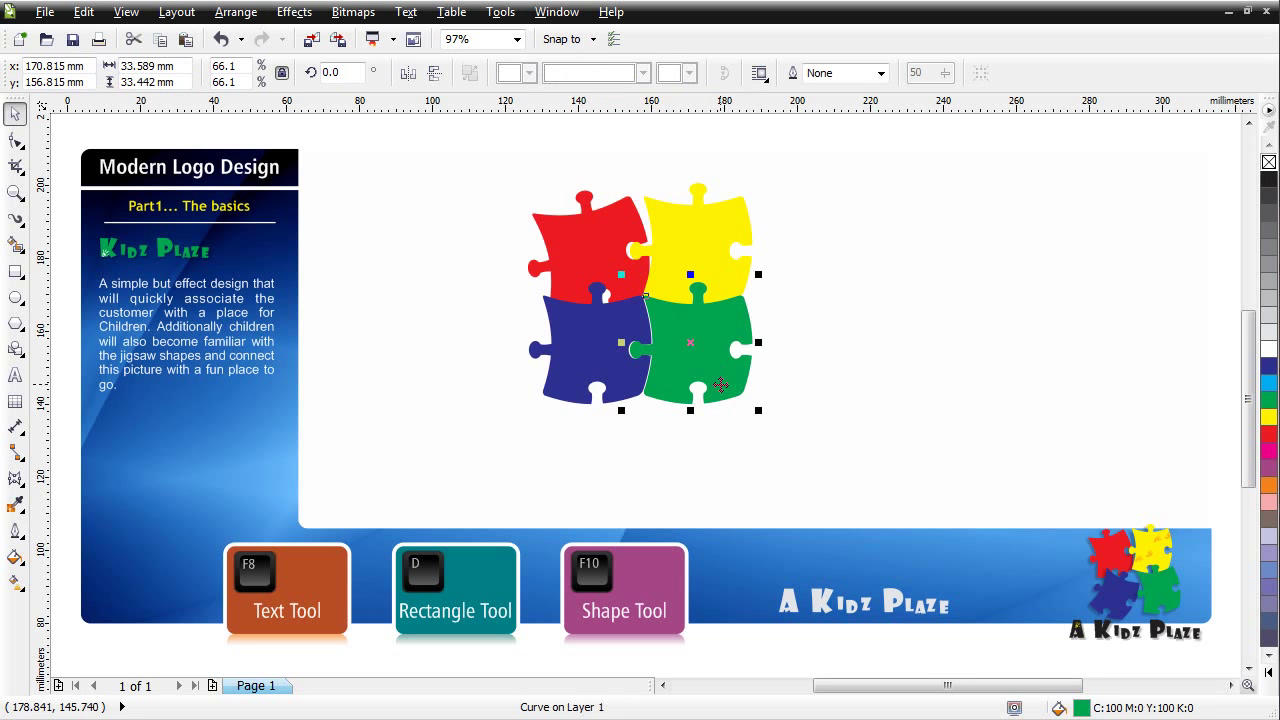
{"action": "left_click", "coordinate": [712, 364]}
{"action": "left_click_drag", "start_coordinate": [766, 420], "coordinate": [783, 400]}
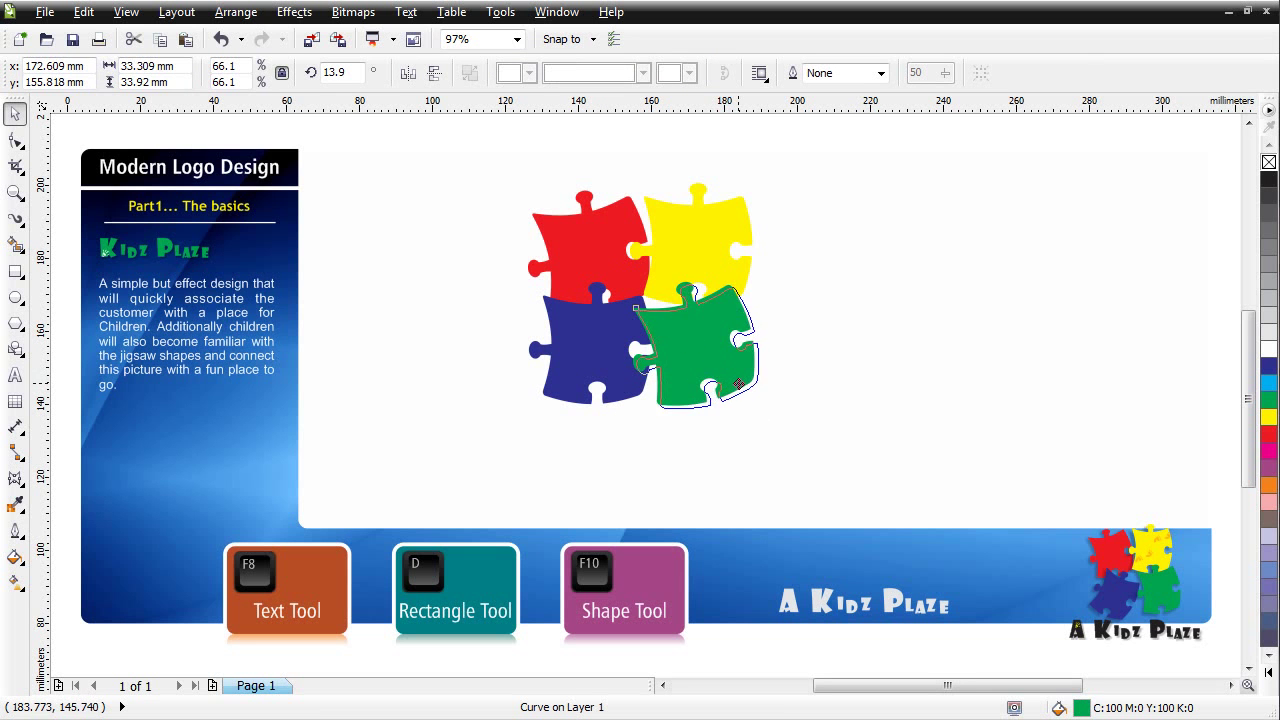
{"action": "left_click", "coordinate": [738, 378]}
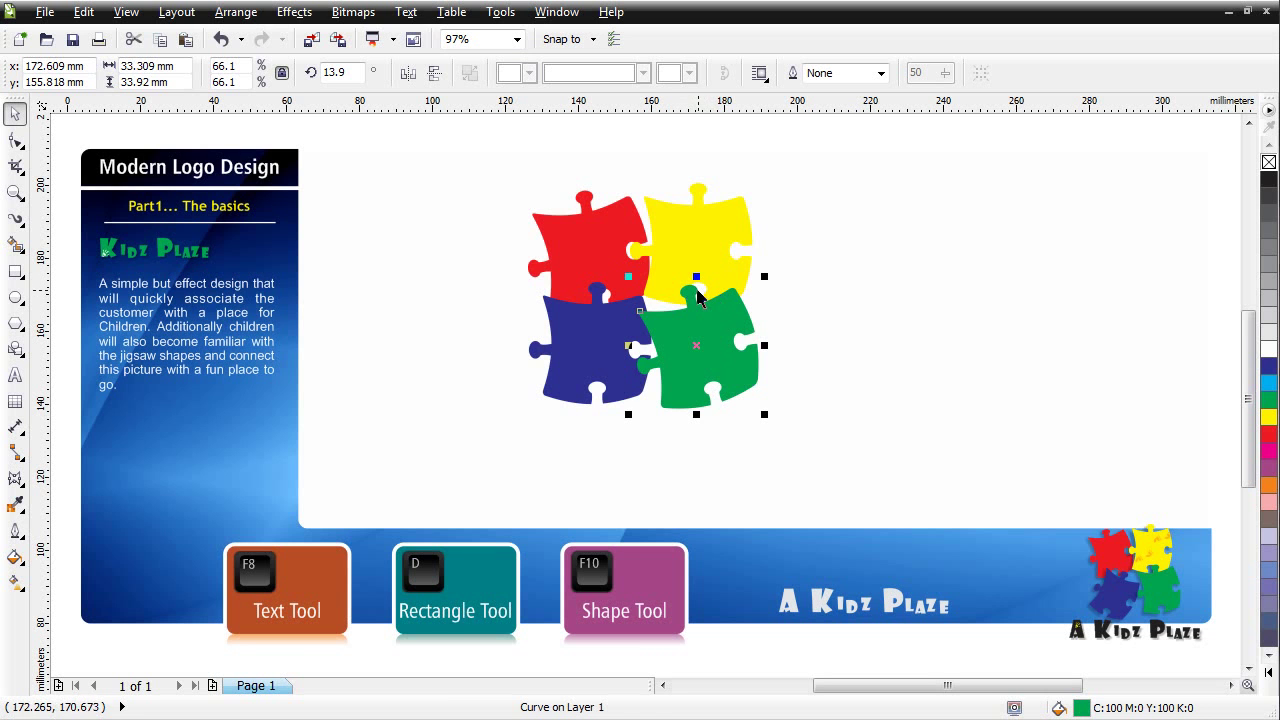
Rotate the blue piece clockwise to about 337.5° and reposition it slightly lower beneath the red piece.
{"action": "left_click", "coordinate": [575, 392]}
{"action": "left_click_drag", "start_coordinate": [577, 390], "coordinate": [586, 380]}
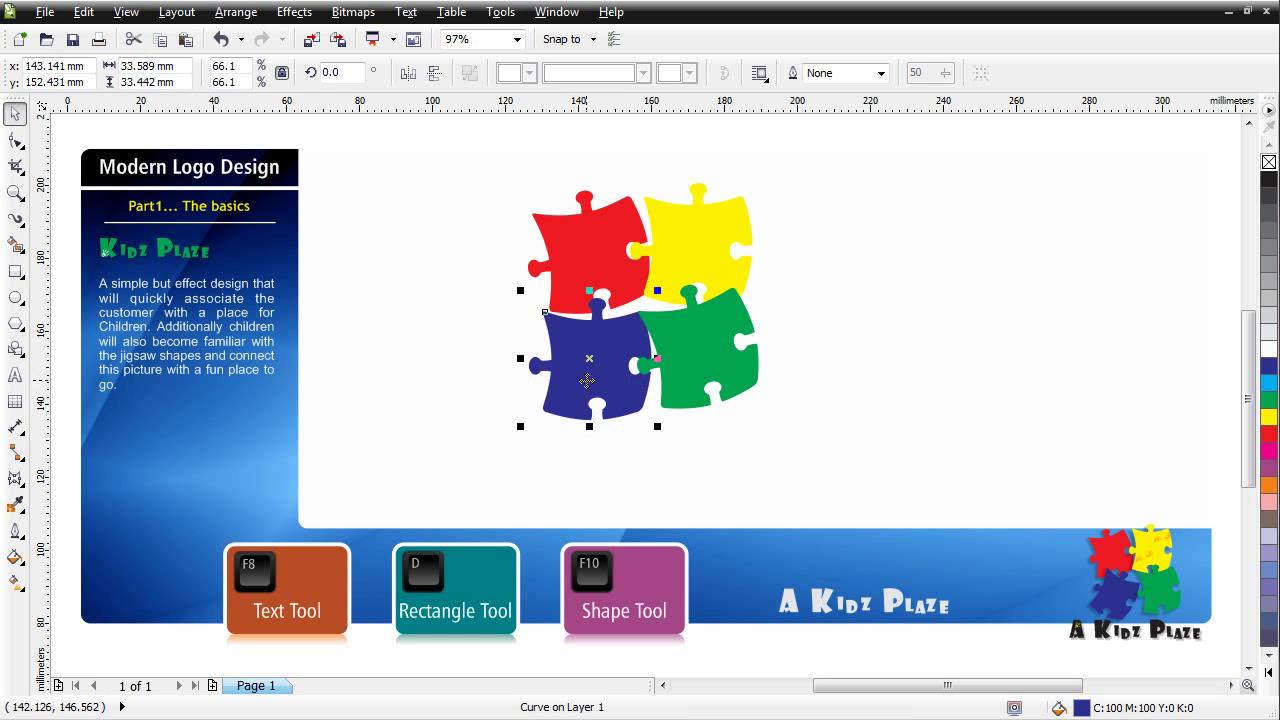
{"action": "left_click", "coordinate": [586, 380]}
{"action": "left_click_drag", "start_coordinate": [662, 291], "coordinate": [688, 320]}
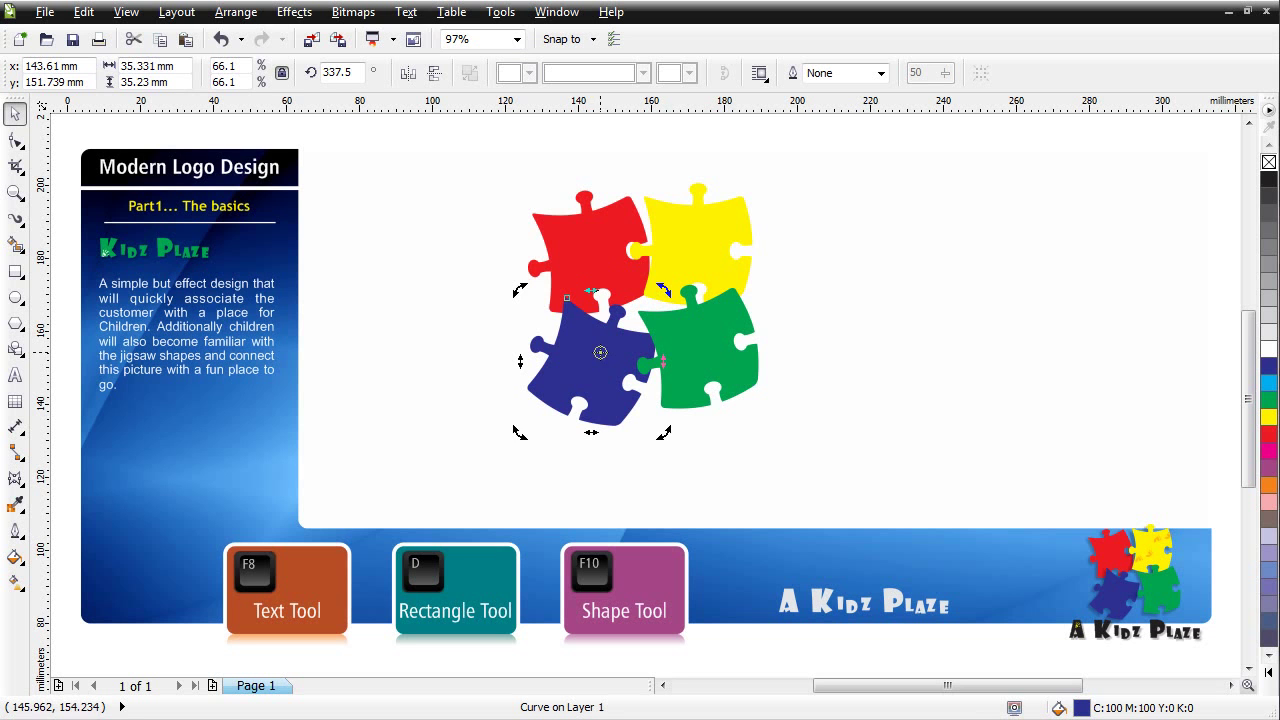
{"action": "left_click", "coordinate": [602, 380]}
{"action": "left_click_drag", "start_coordinate": [616, 408], "coordinate": [617, 401]}
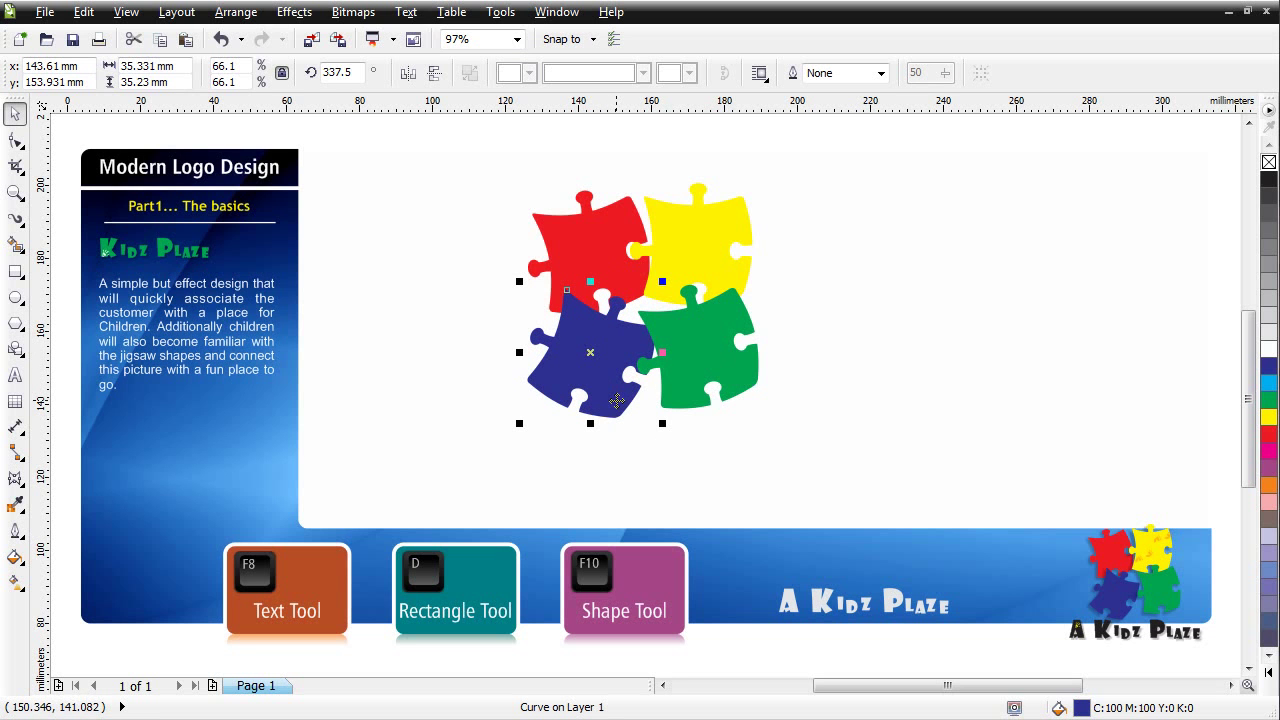
{"action": "left_click", "coordinate": [930, 266]}
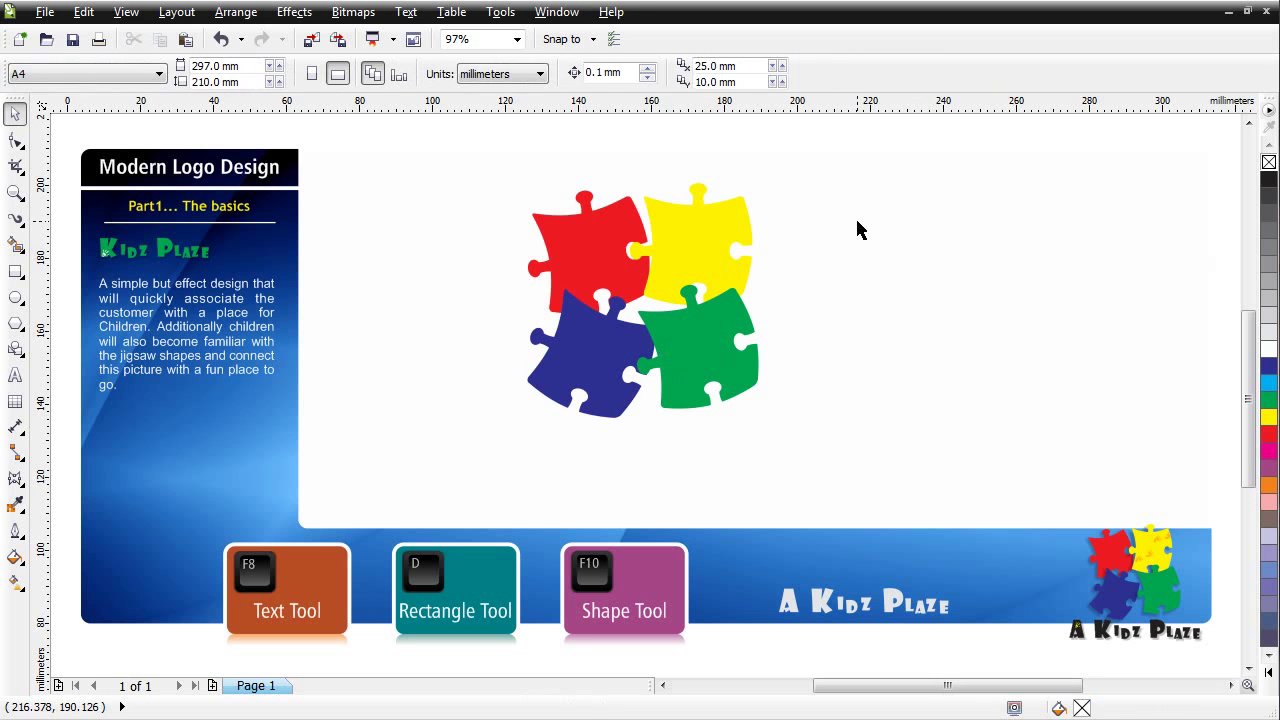
{"action": "left_click", "coordinate": [593, 240]}
{"action": "left_click", "coordinate": [722, 235]}
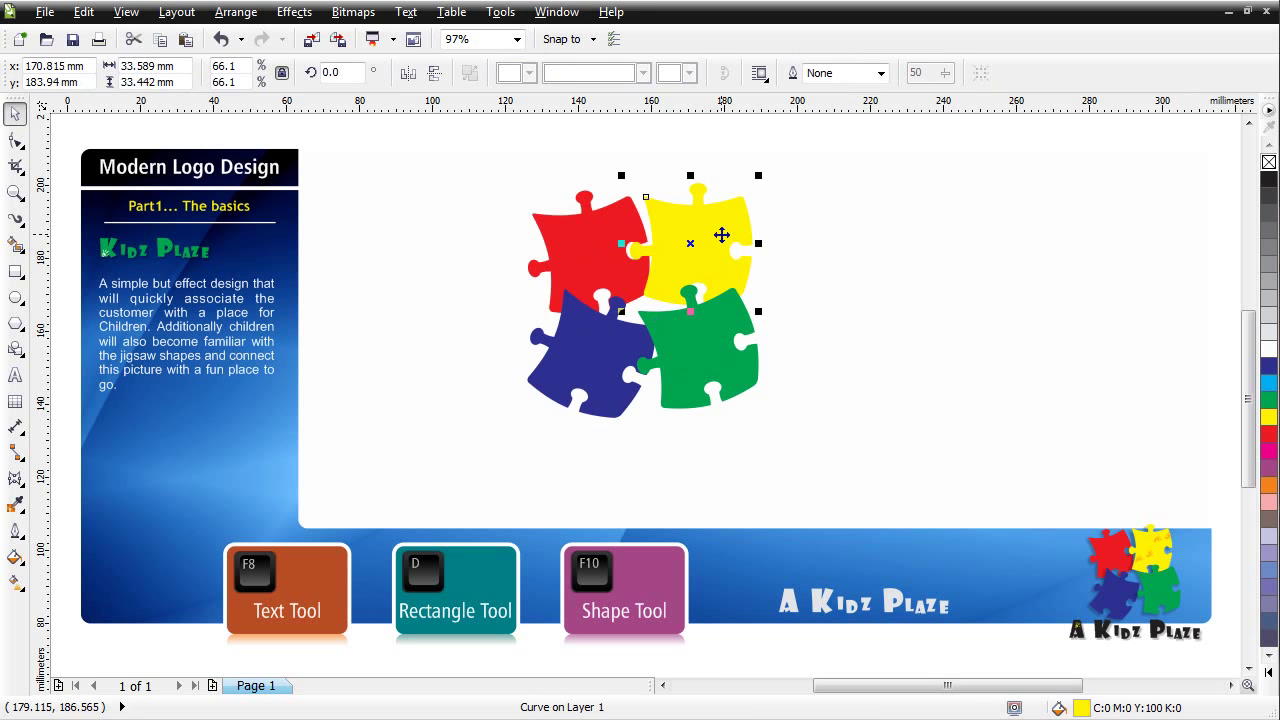
{"action": "left_click", "coordinate": [586, 347]}
{"action": "left_click", "coordinate": [712, 342]}
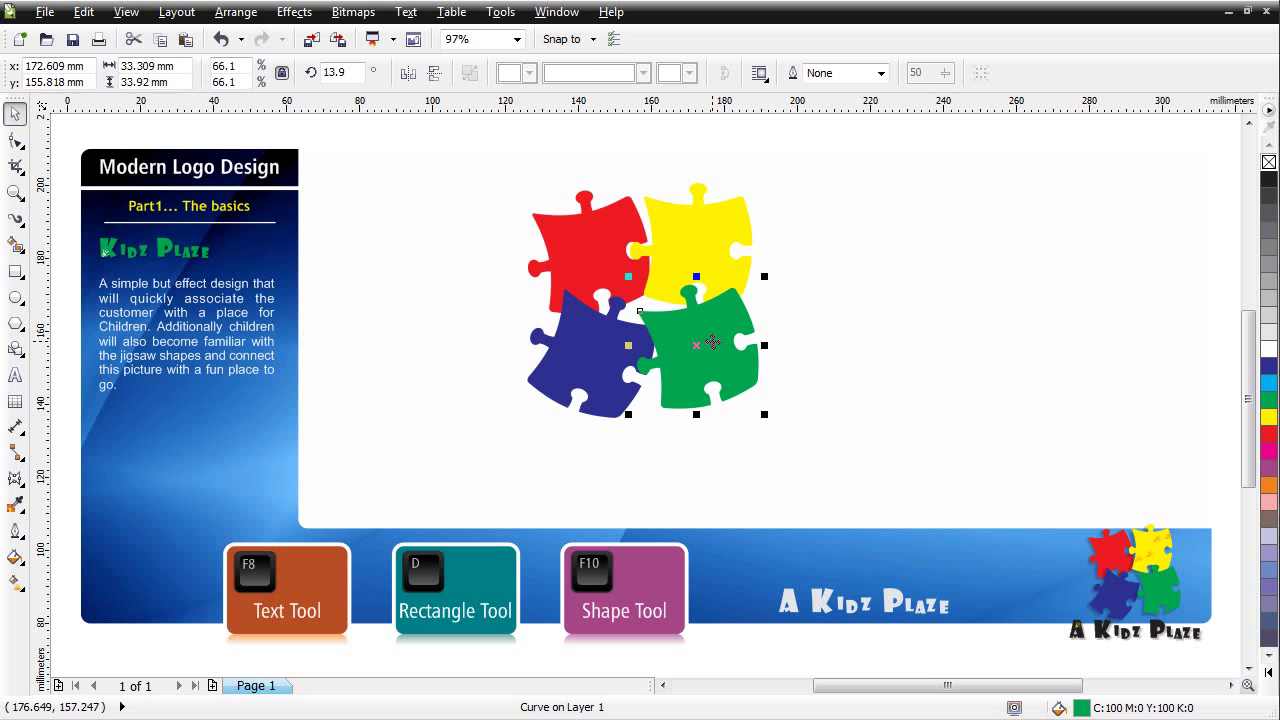
{"action": "left_click", "coordinate": [932, 357]}
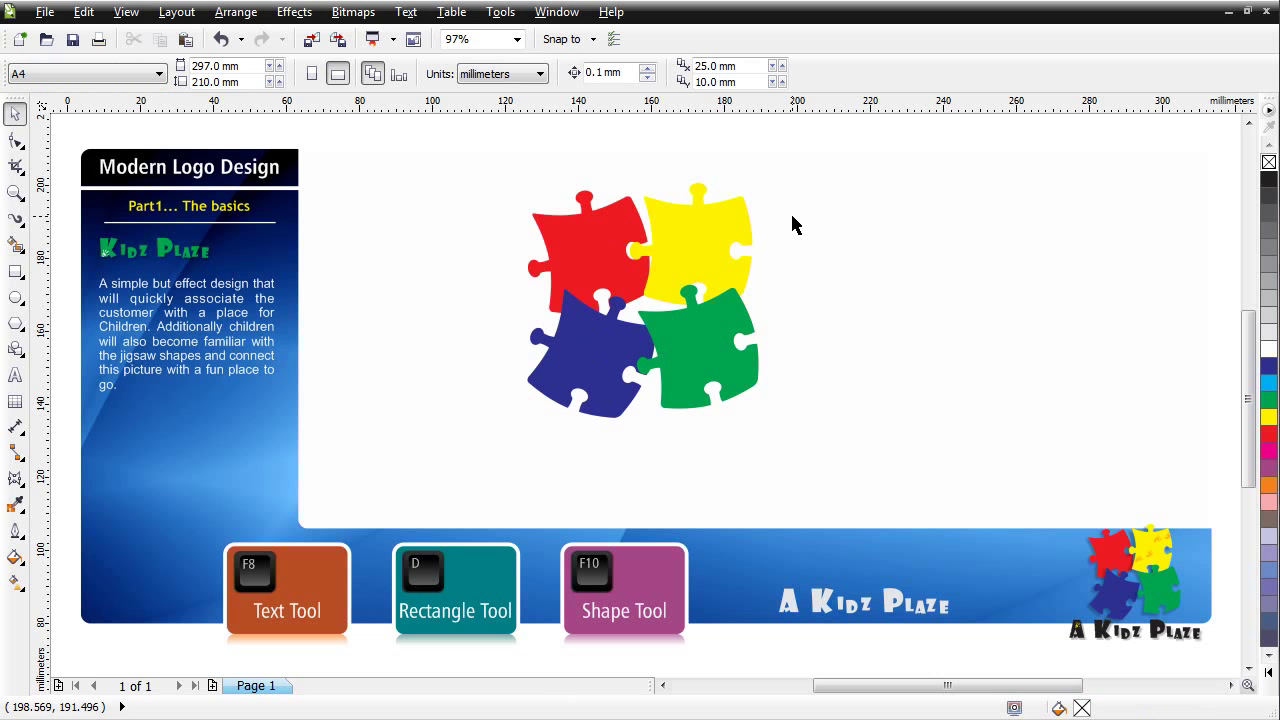
Apply a soft drop shadow to all four pieces, offset down and to the left by about 1.4 mm and 1.1 mm.
{"action": "left_click_drag", "start_coordinate": [837, 152], "coordinate": [575, 452]}
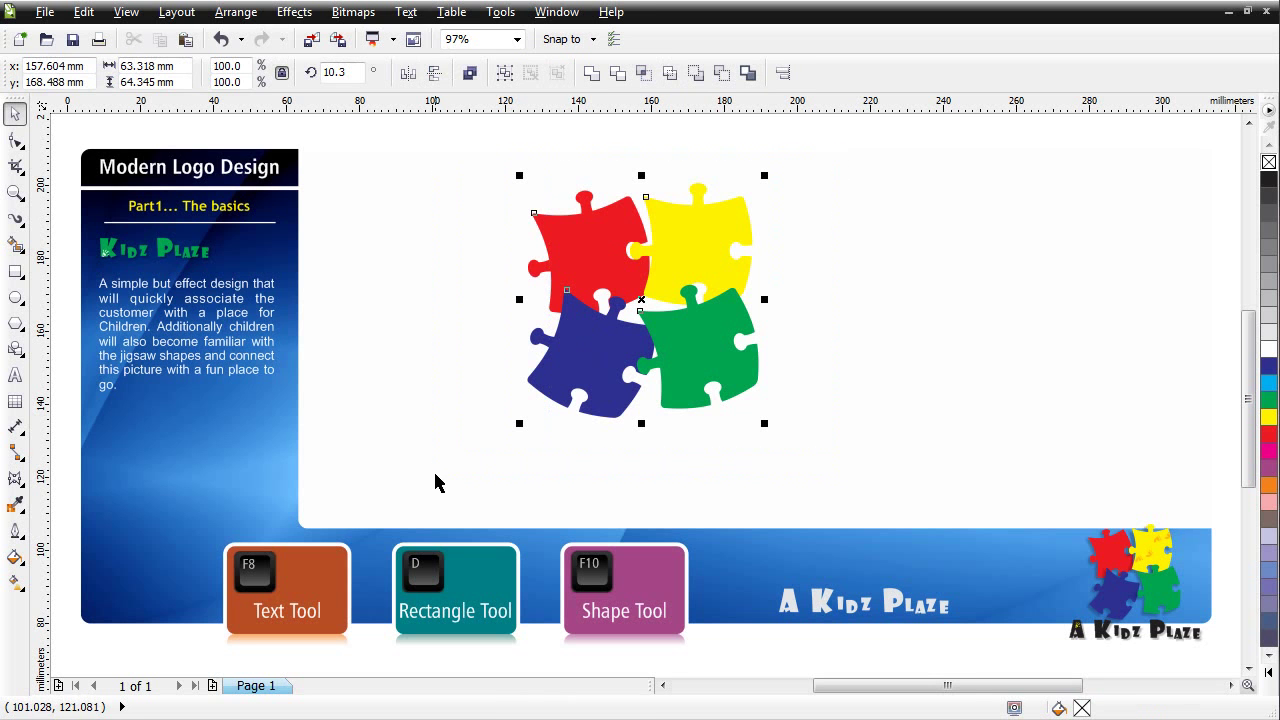
{"action": "left_click", "coordinate": [15, 478]}
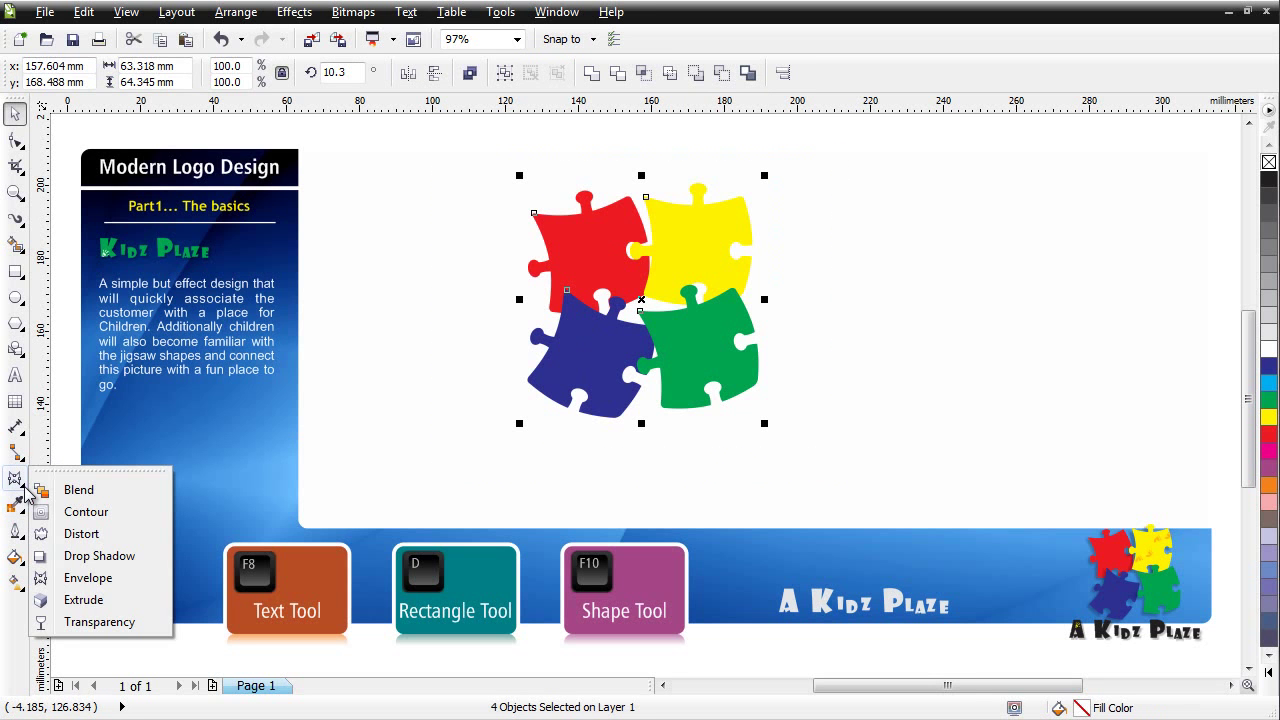
{"action": "left_click", "coordinate": [108, 556]}
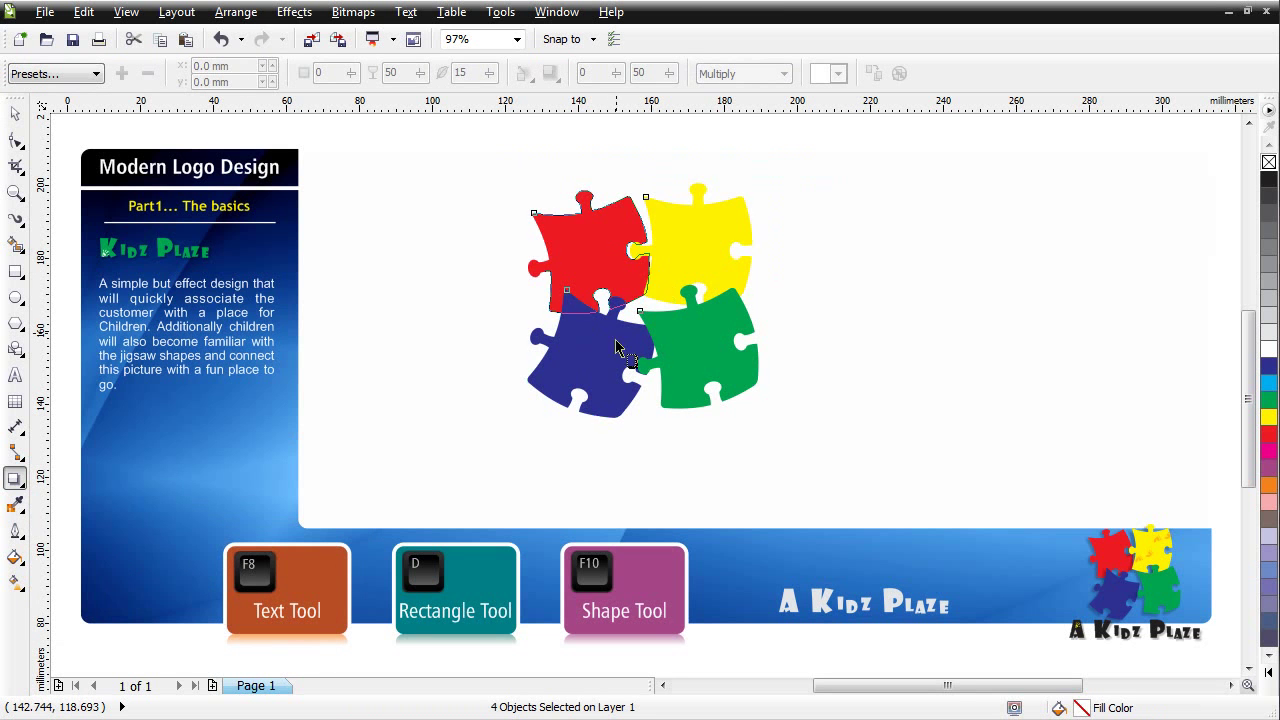
{"action": "left_click_drag", "start_coordinate": [540, 428], "coordinate": [527, 400]}
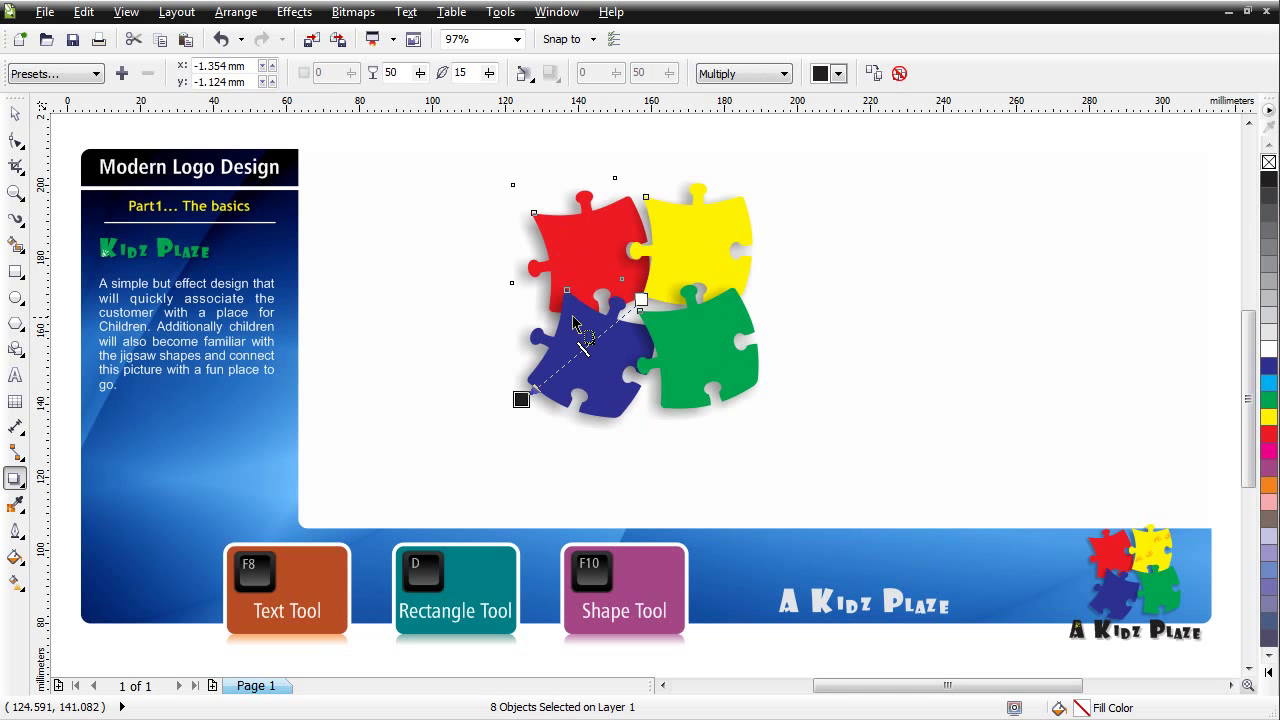
Set the pieces' drop shadow to a feathering of 5 and an opacity of 45.
{"action": "double_click", "coordinate": [457, 72]}
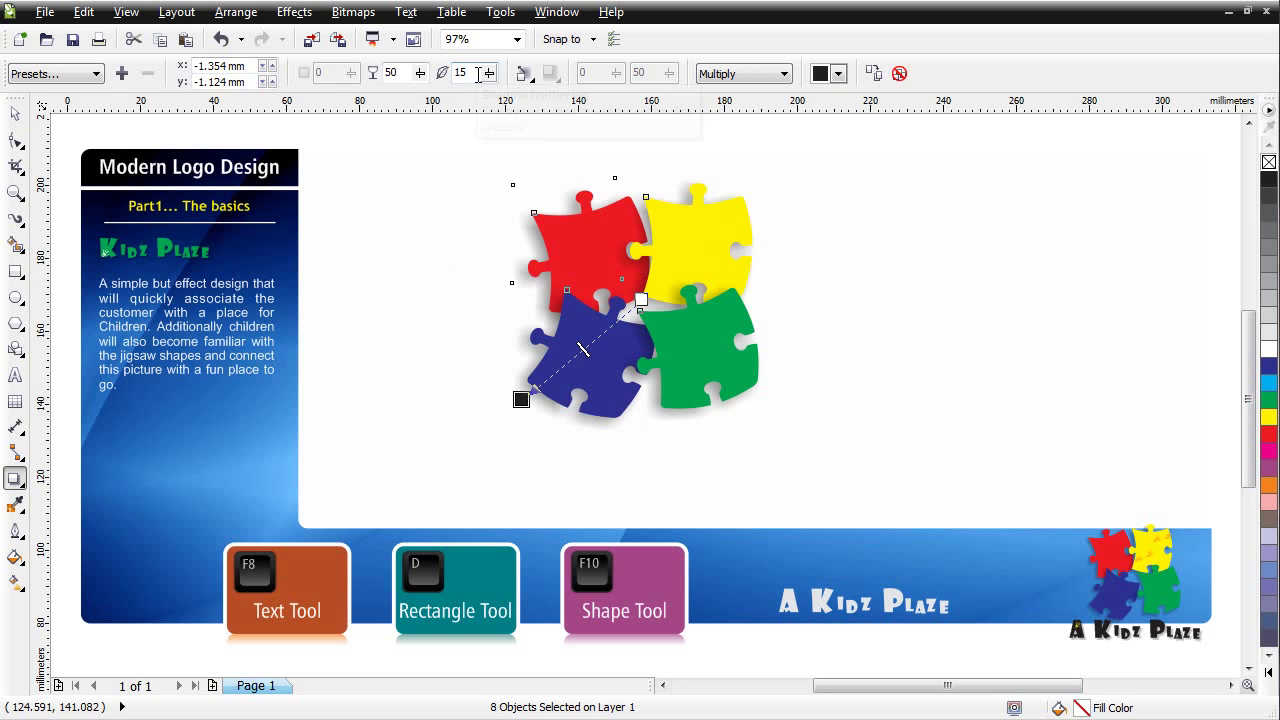
{"action": "type", "text": "5"}
{"action": "double_click", "coordinate": [392, 73]}
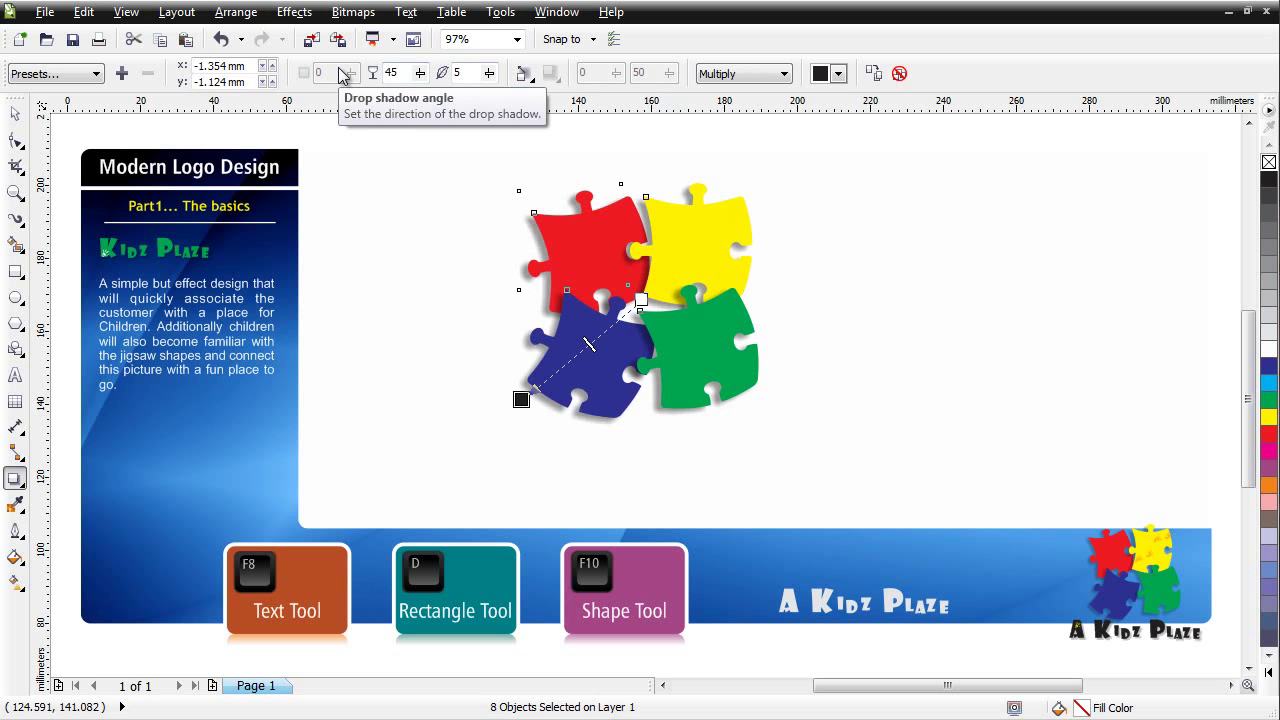
{"action": "left_click", "coordinate": [15, 113]}
{"action": "left_click", "coordinate": [52, 125]}
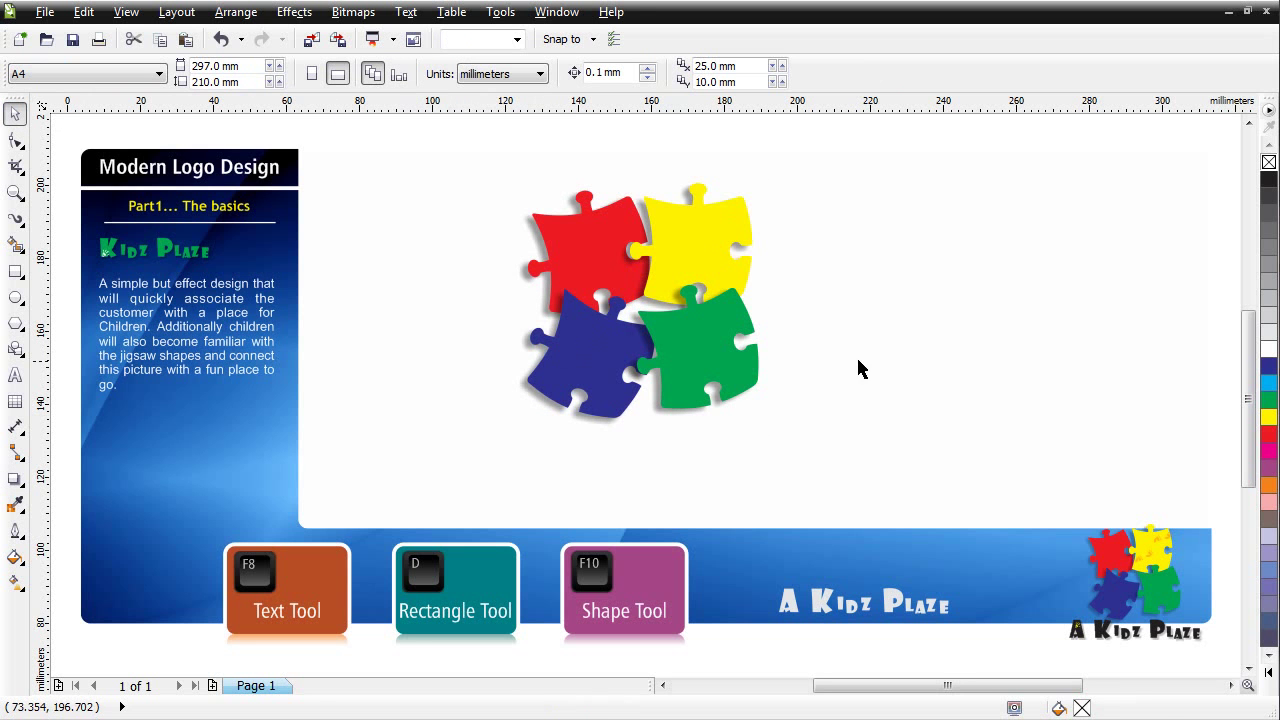
Group the four jigsaw pieces with their shadows and move the group about 29 mm right and slightly up.
{"action": "left_click", "coordinate": [786, 377]}
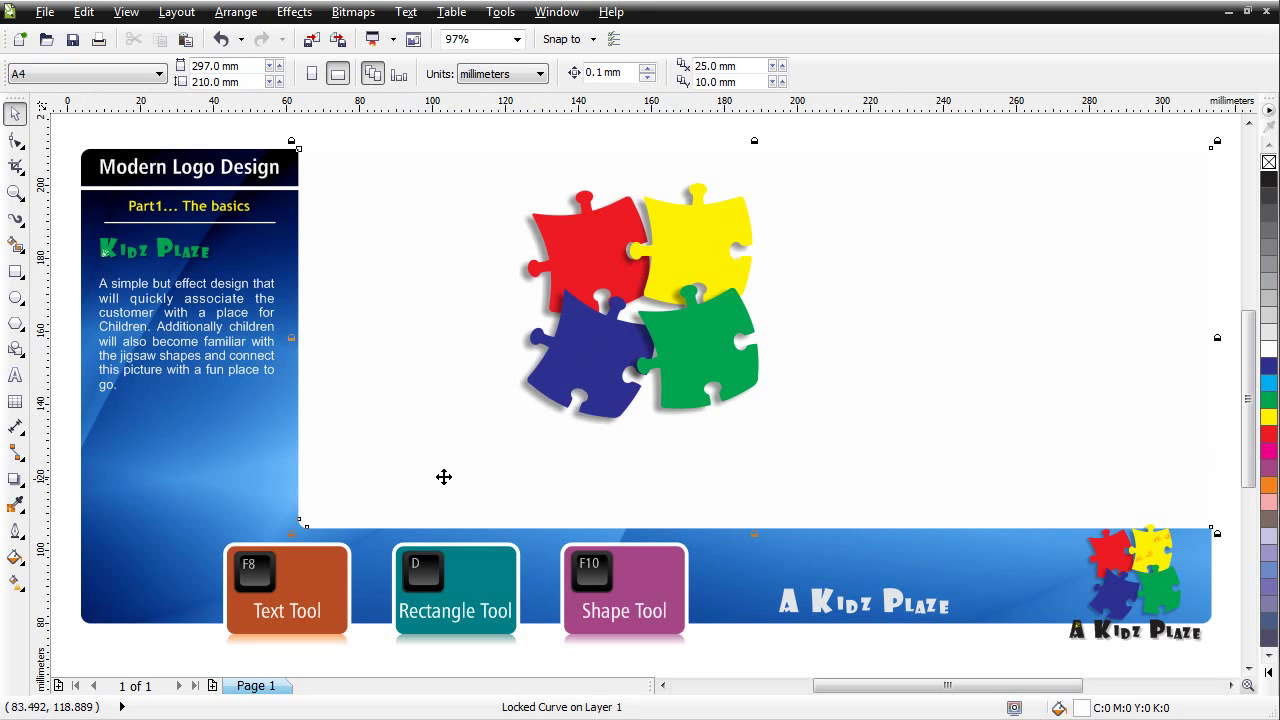
{"action": "left_click_drag", "start_coordinate": [900, 131], "coordinate": [411, 460]}
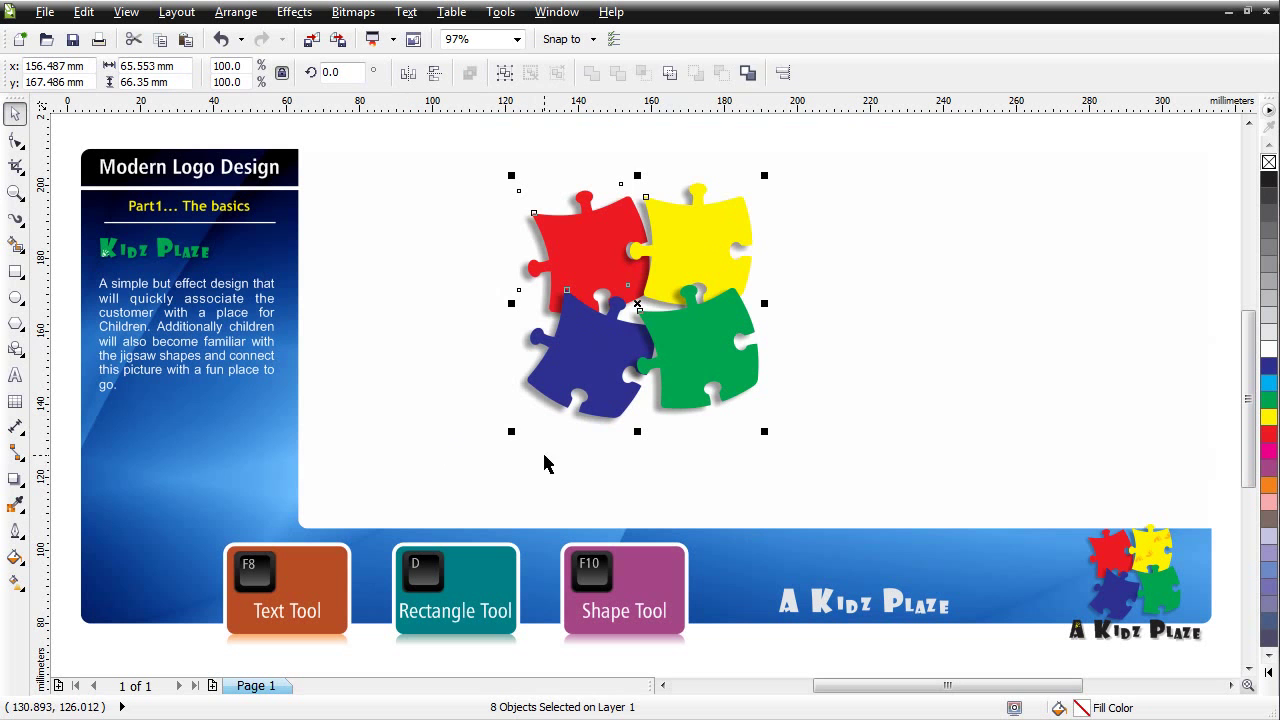
{"action": "key", "text": "ctrl+g"}
{"action": "left_click_drag", "start_coordinate": [601, 309], "coordinate": [750, 300]}
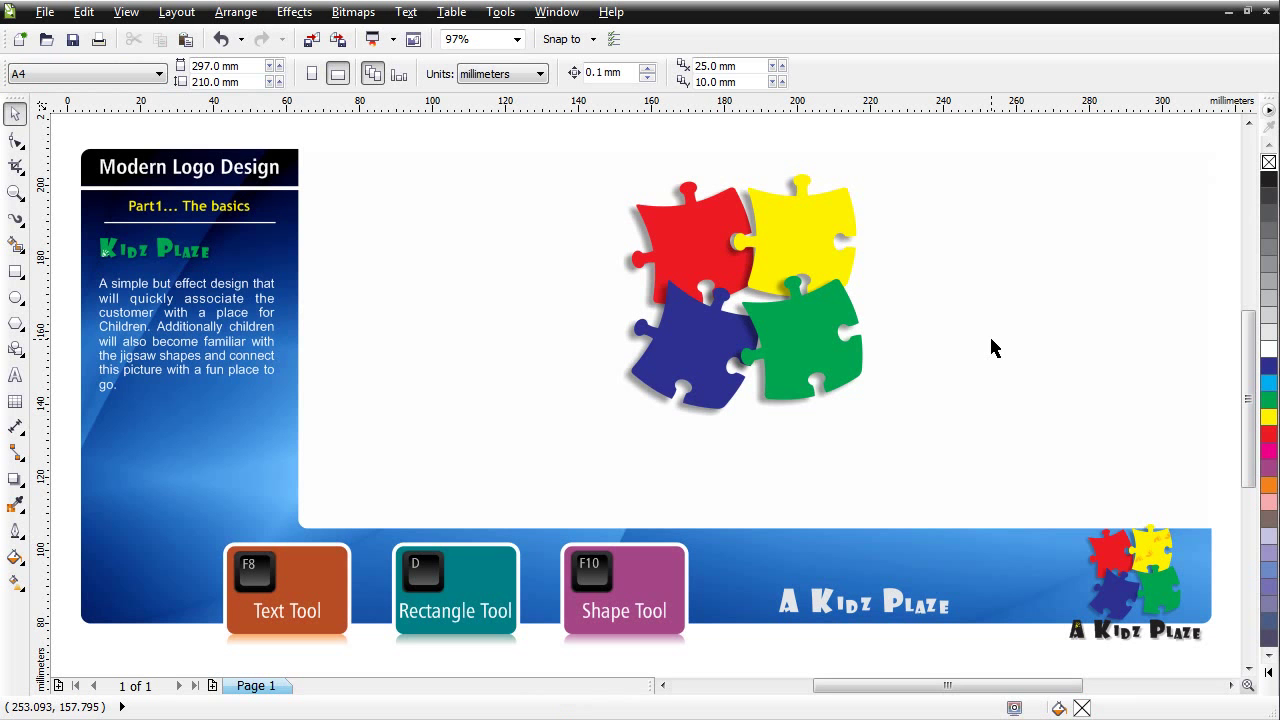
Add the artistic text "A Kidz Plaze" below the jigsaw pieces.
{"action": "left_click", "coordinate": [15, 375]}
{"action": "left_click", "coordinate": [519, 460]}
{"action": "type", "text": "A"}
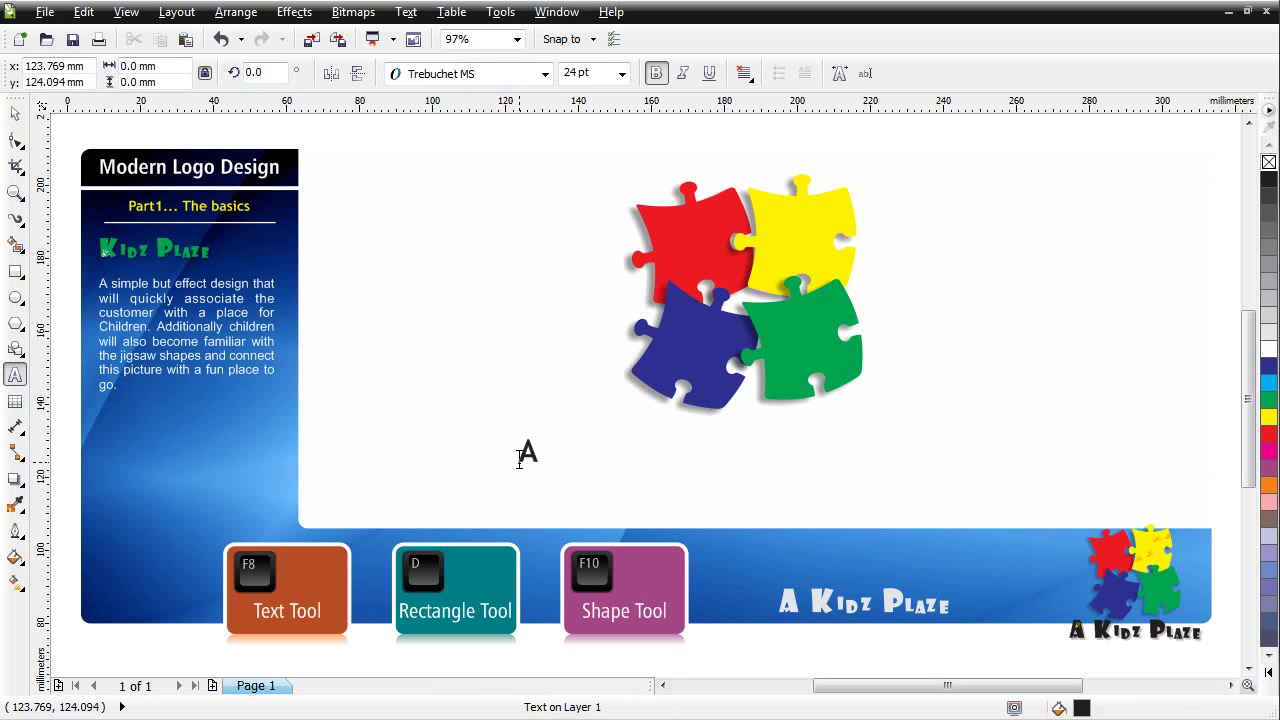
{"action": "type", "text": " Kidz"}
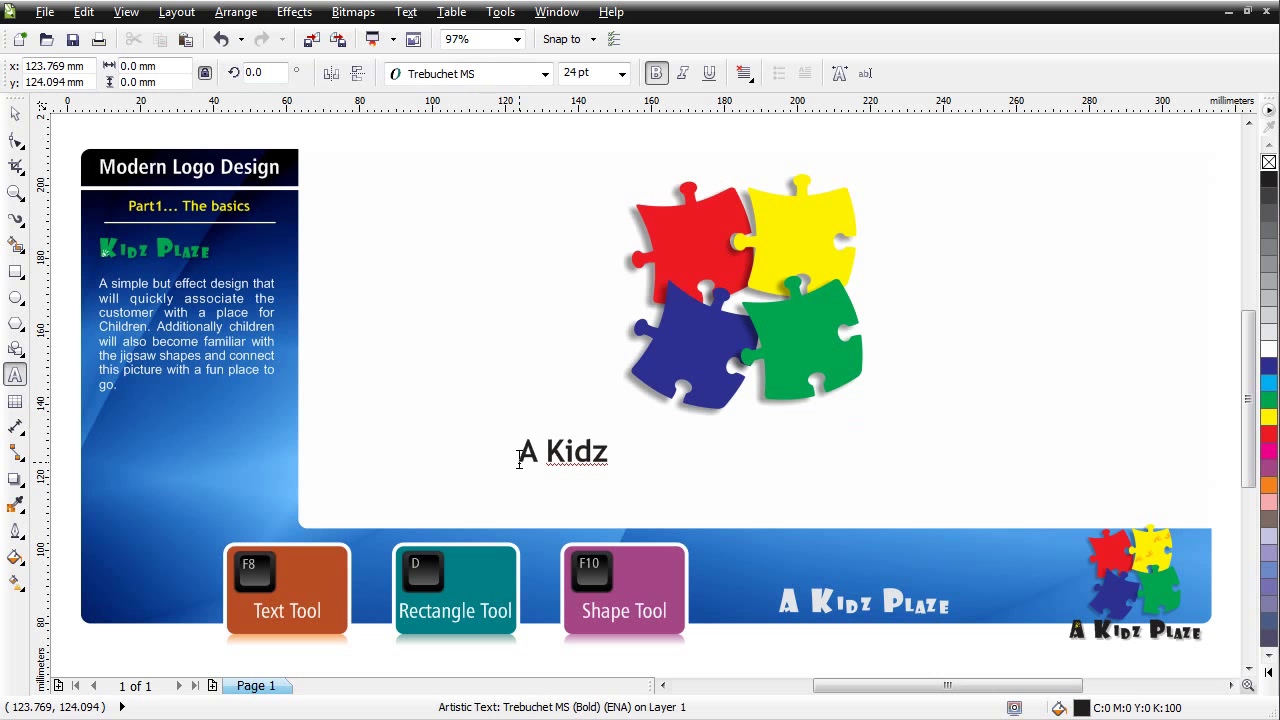
{"action": "type", "text": " Place"}
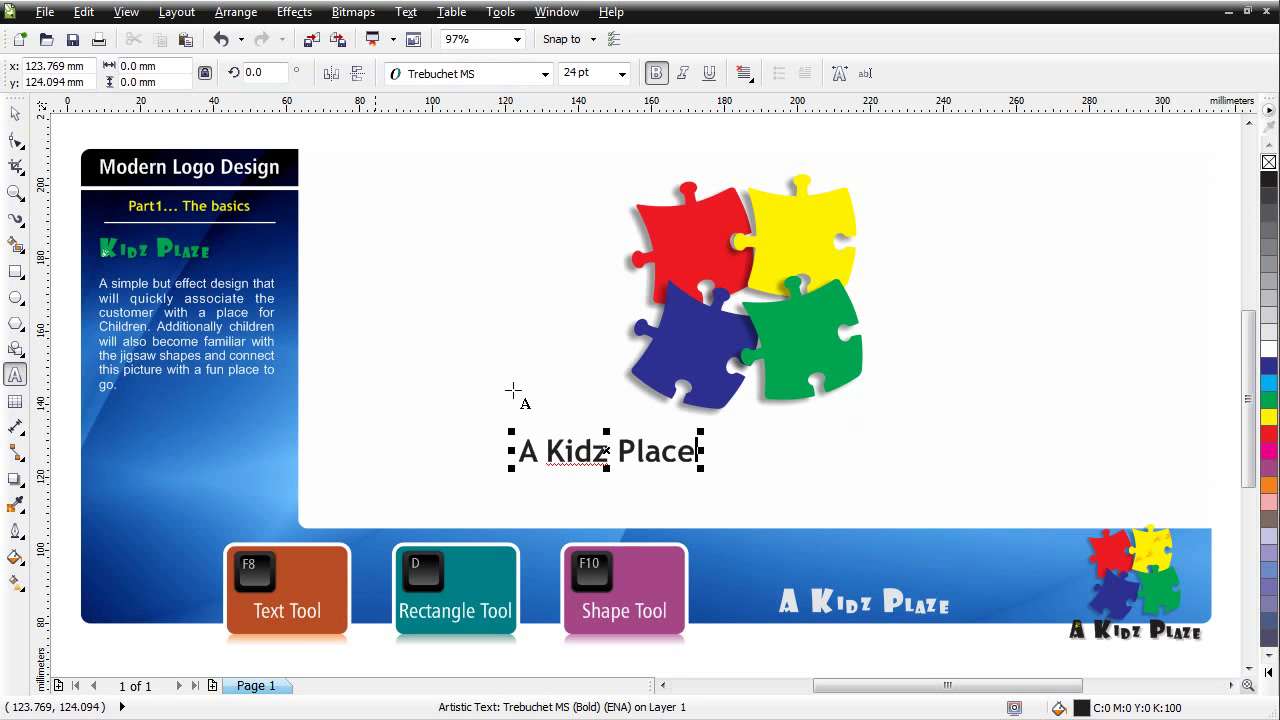
{"action": "key", "text": "BackSpace"}
{"action": "key", "text": "BackSpace"}
{"action": "type", "text": "ze"}
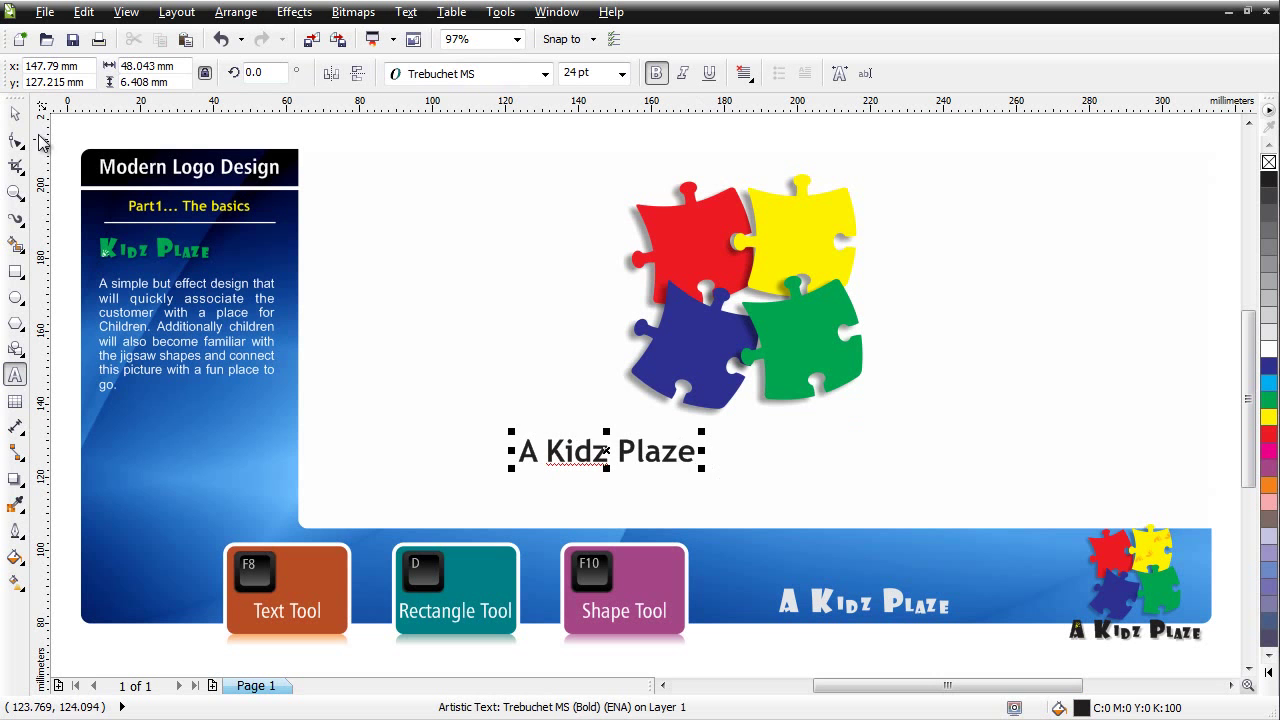
Move the text directly beneath the jigsaw group and set its font to Showcard Gothic.
{"action": "left_click", "coordinate": [15, 113]}
{"action": "left_click_drag", "start_coordinate": [606, 451], "coordinate": [720, 444]}
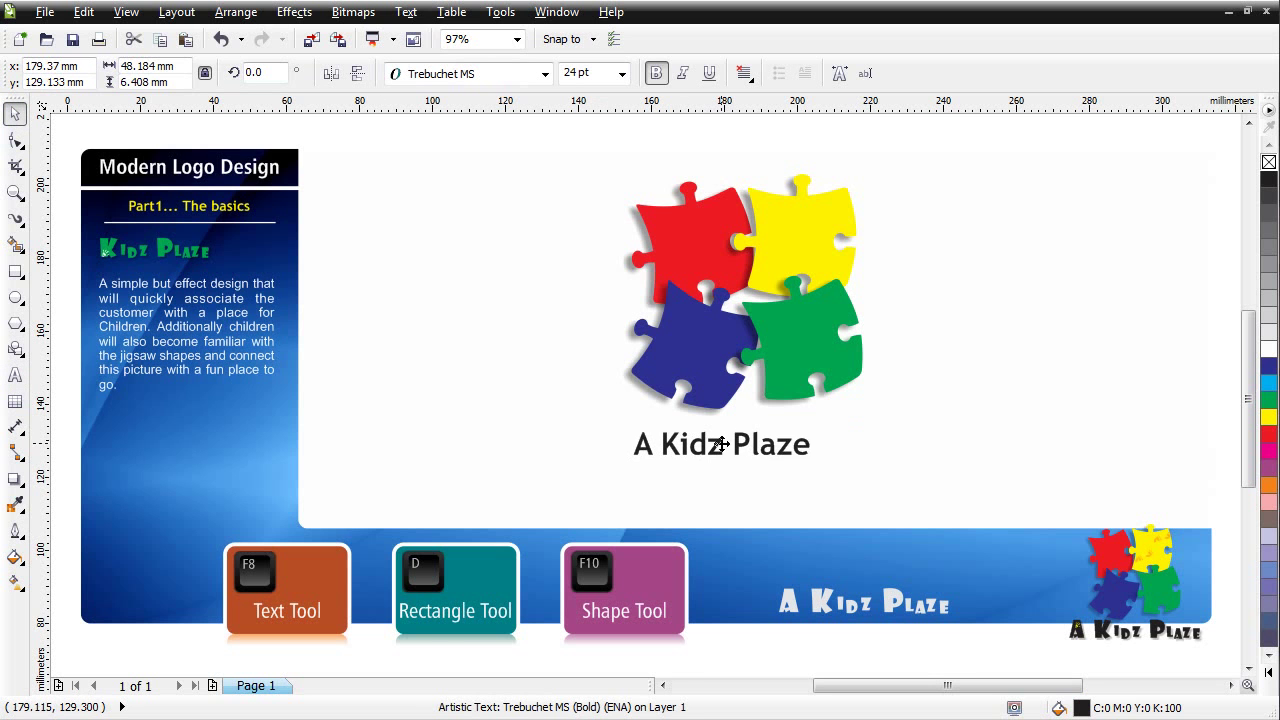
{"action": "left_click", "coordinate": [545, 73]}
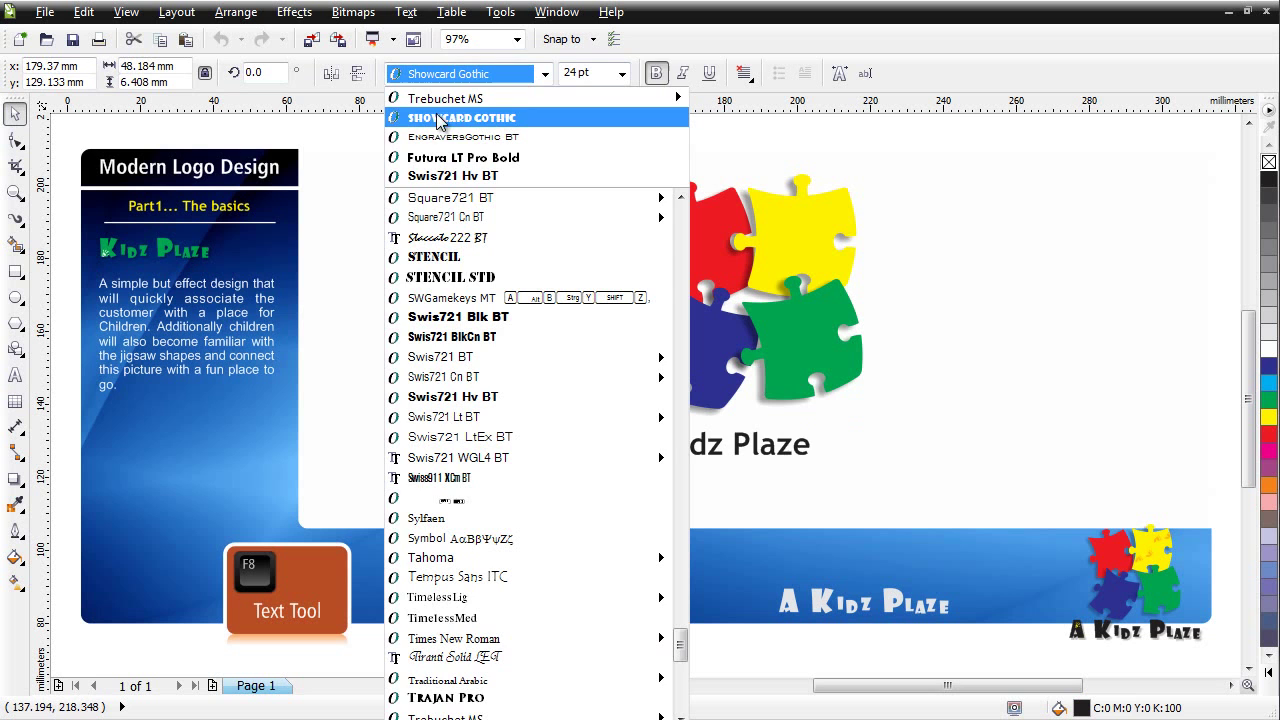
{"action": "left_click", "coordinate": [510, 120]}
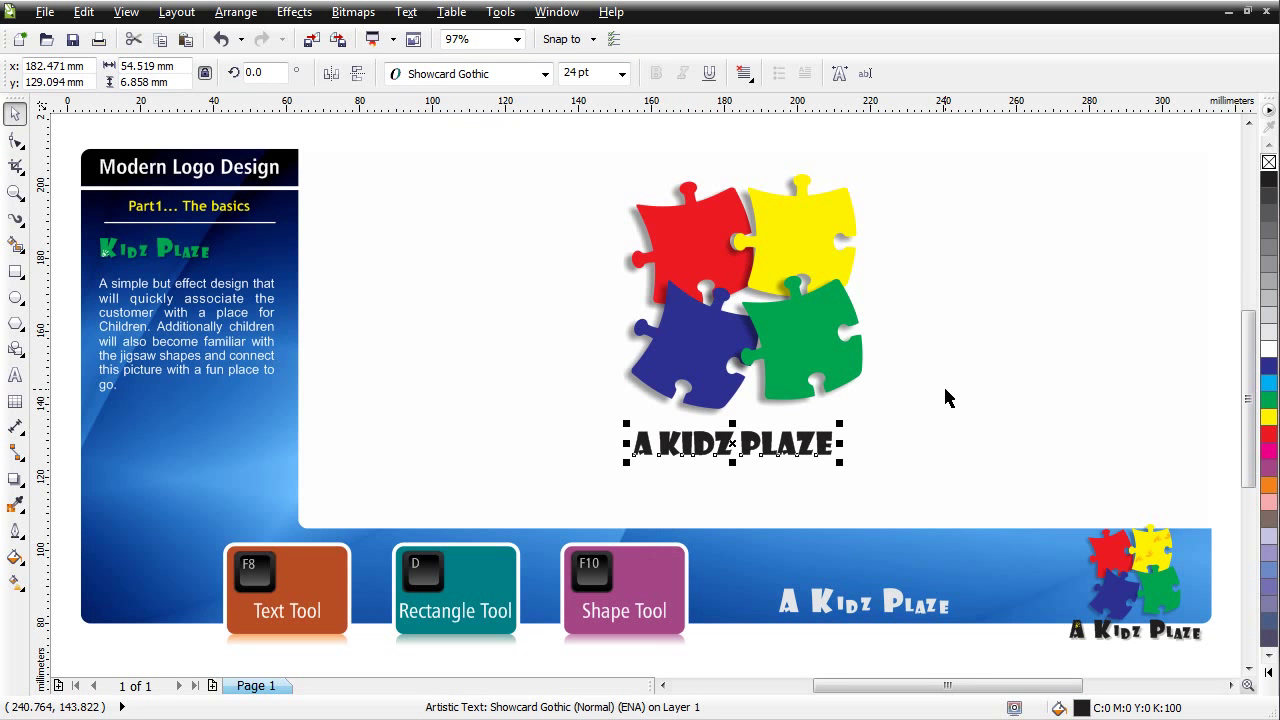
Scale the "A Kidz Plaze" text up proportionally to about 85 mm wide, extending past both sides of the jigsaw group.
{"action": "left_click_drag", "start_coordinate": [840, 423], "coordinate": [884, 418]}
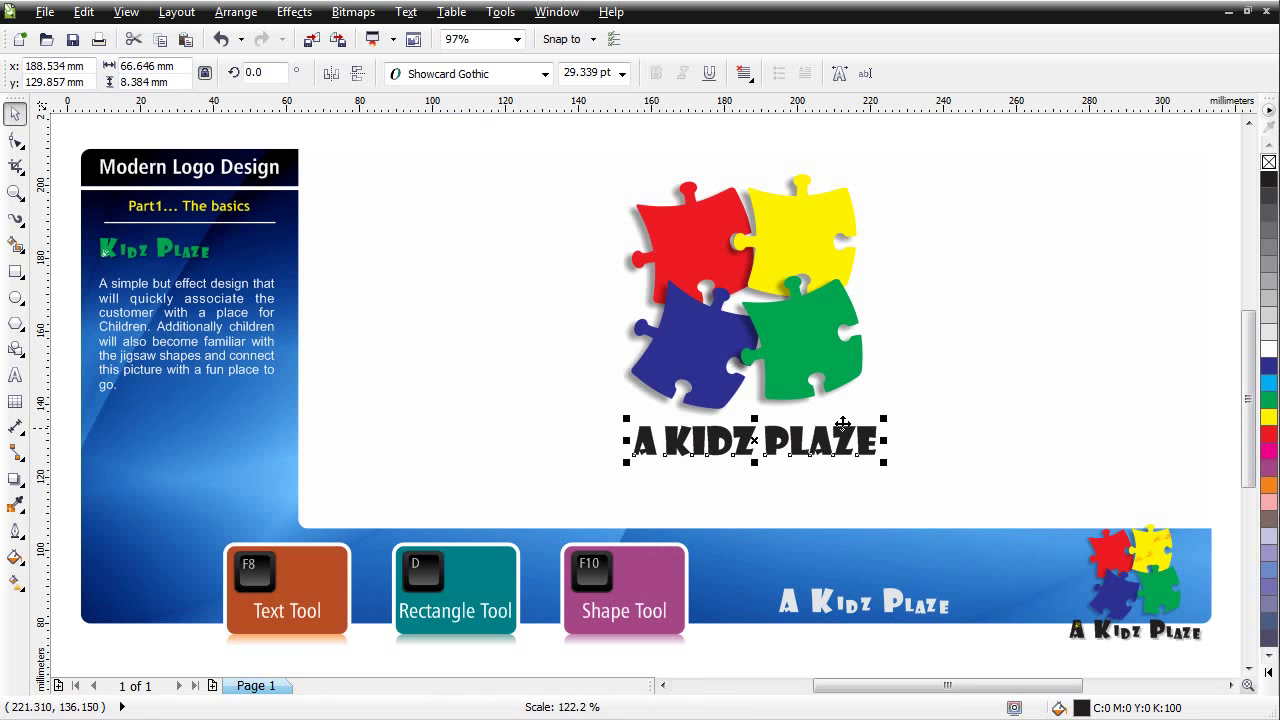
{"action": "left_click_drag", "start_coordinate": [626, 418], "coordinate": [582, 411]}
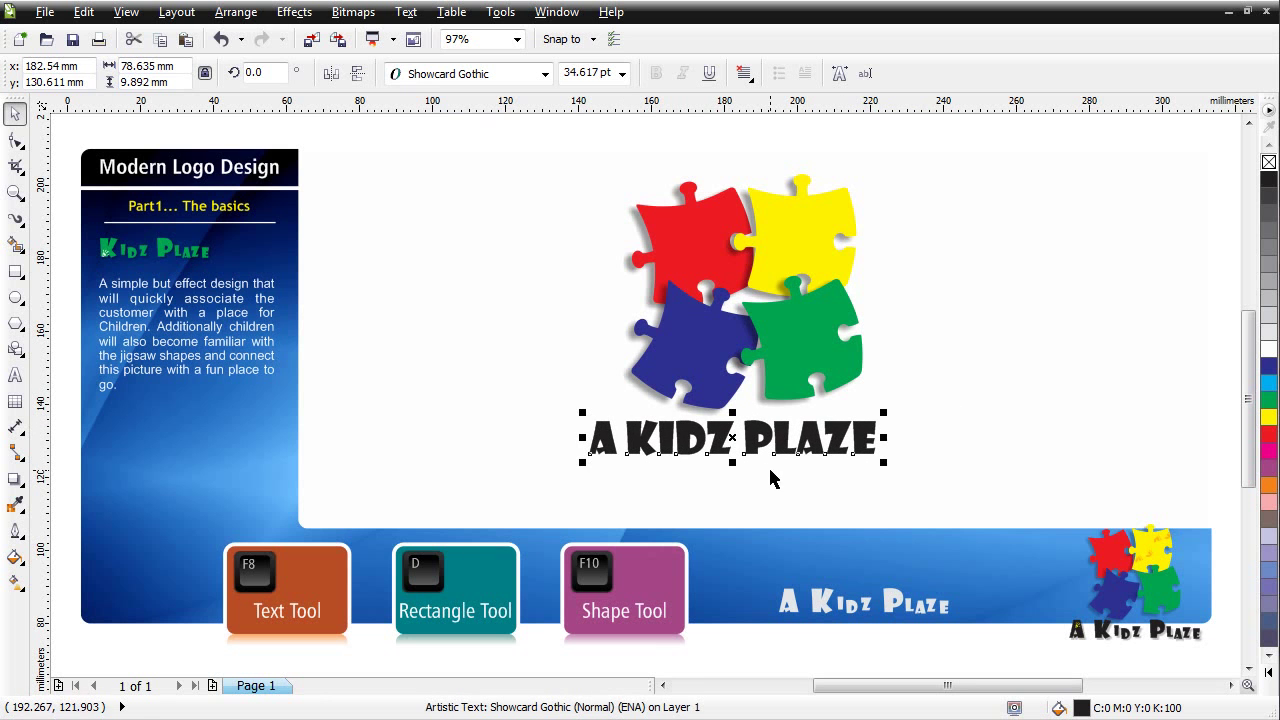
{"action": "left_click", "coordinate": [940, 412]}
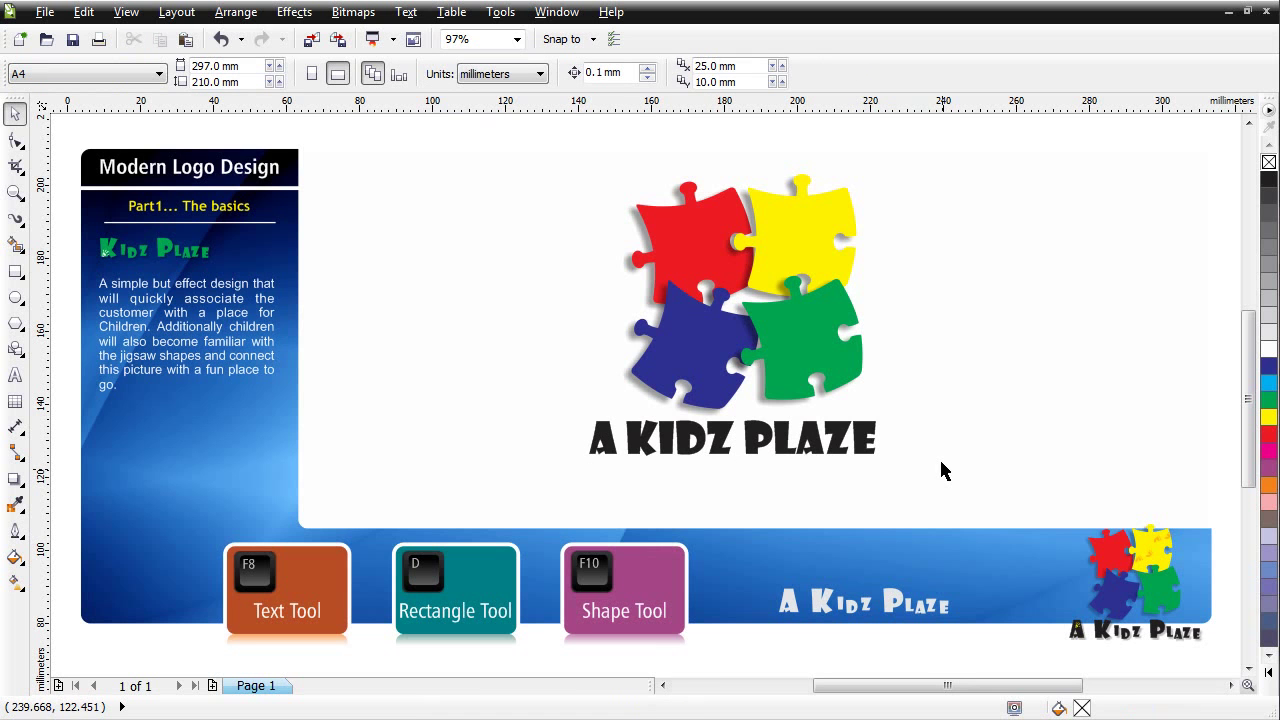
{"action": "left_click", "coordinate": [862, 460]}
{"action": "left_click_drag", "start_coordinate": [889, 466], "coordinate": [907, 466]}
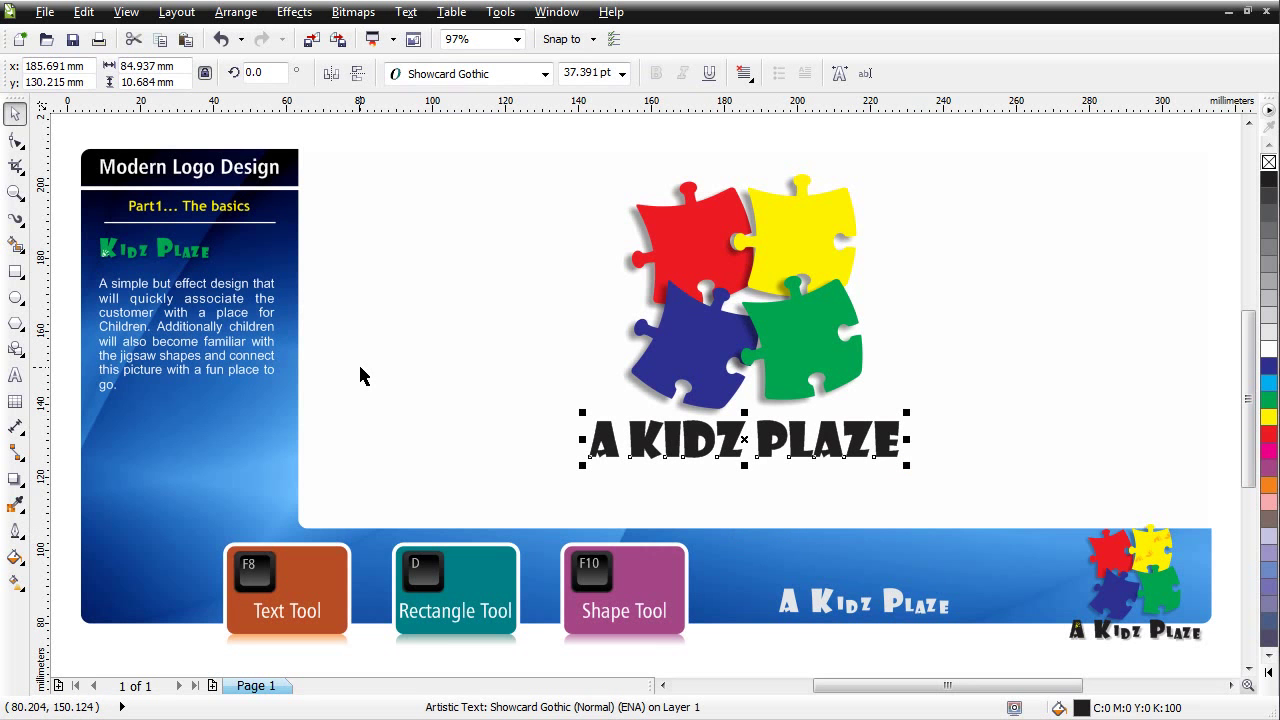
Widen the letter spacing of the logo text until it is about 119 mm wide.
{"action": "left_click", "coordinate": [16, 143]}
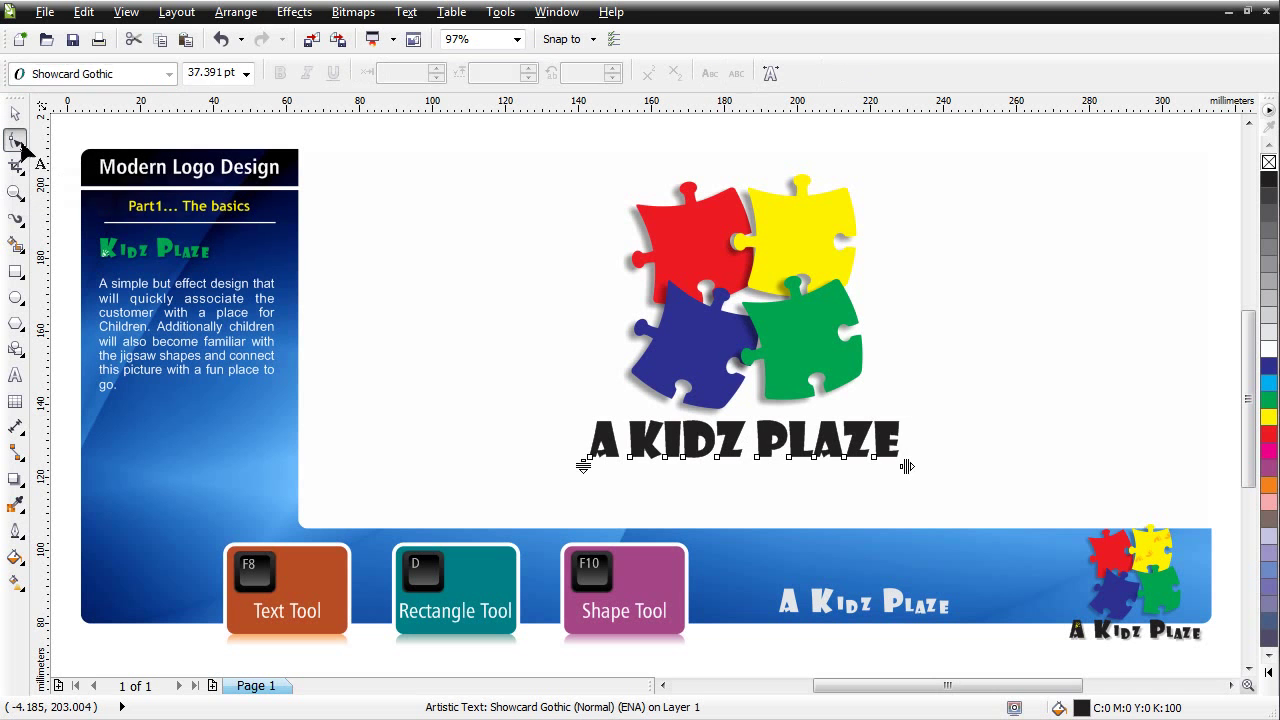
{"action": "left_click_drag", "start_coordinate": [907, 466], "coordinate": [1022, 467]}
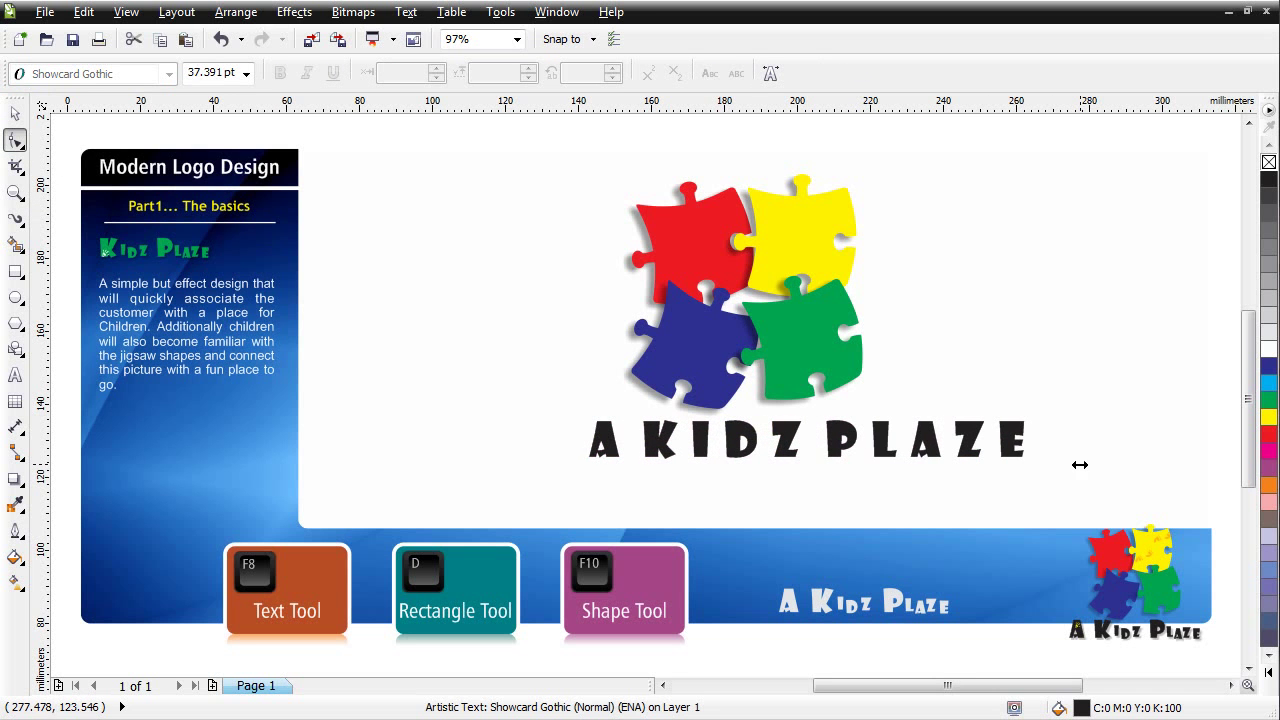
{"action": "key", "text": "space"}
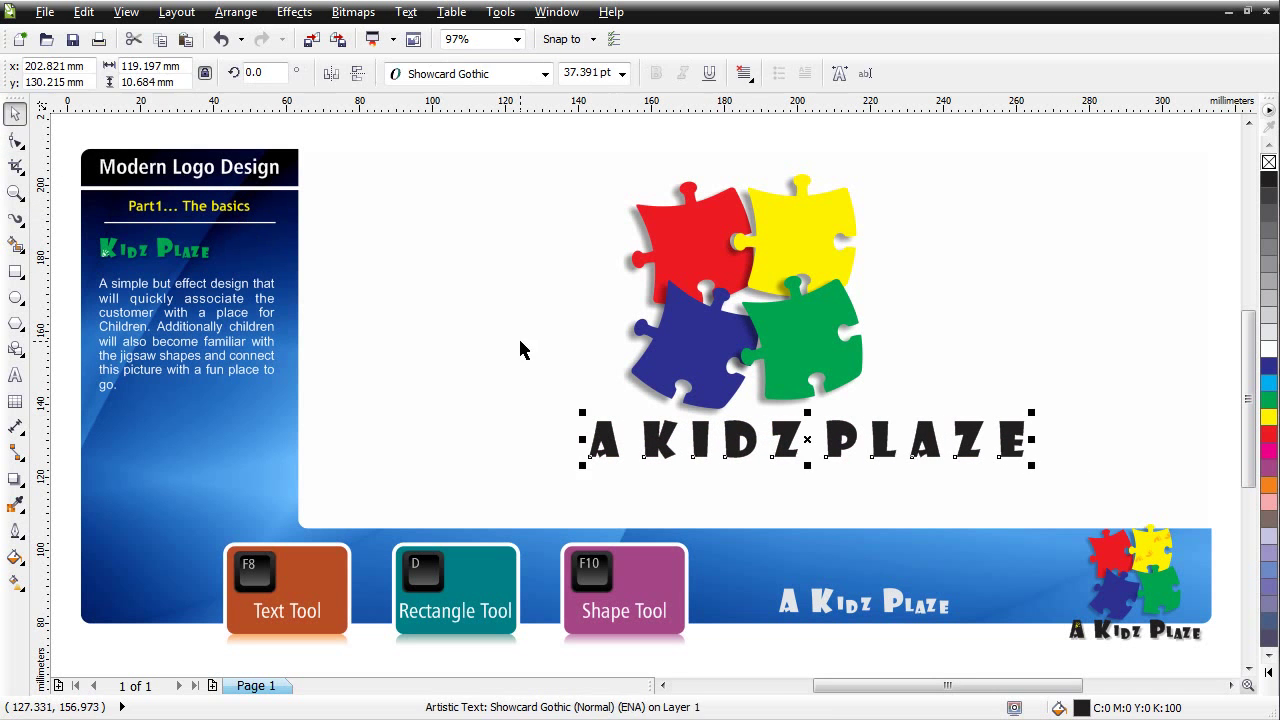
Scale the spaced text down to about 25.5 pt beneath the jigsaw group and tighten its letter spacing slightly.
{"action": "left_click_drag", "start_coordinate": [1042, 467], "coordinate": [890, 447]}
{"action": "left_click_drag", "start_coordinate": [793, 432], "coordinate": [799, 433]}
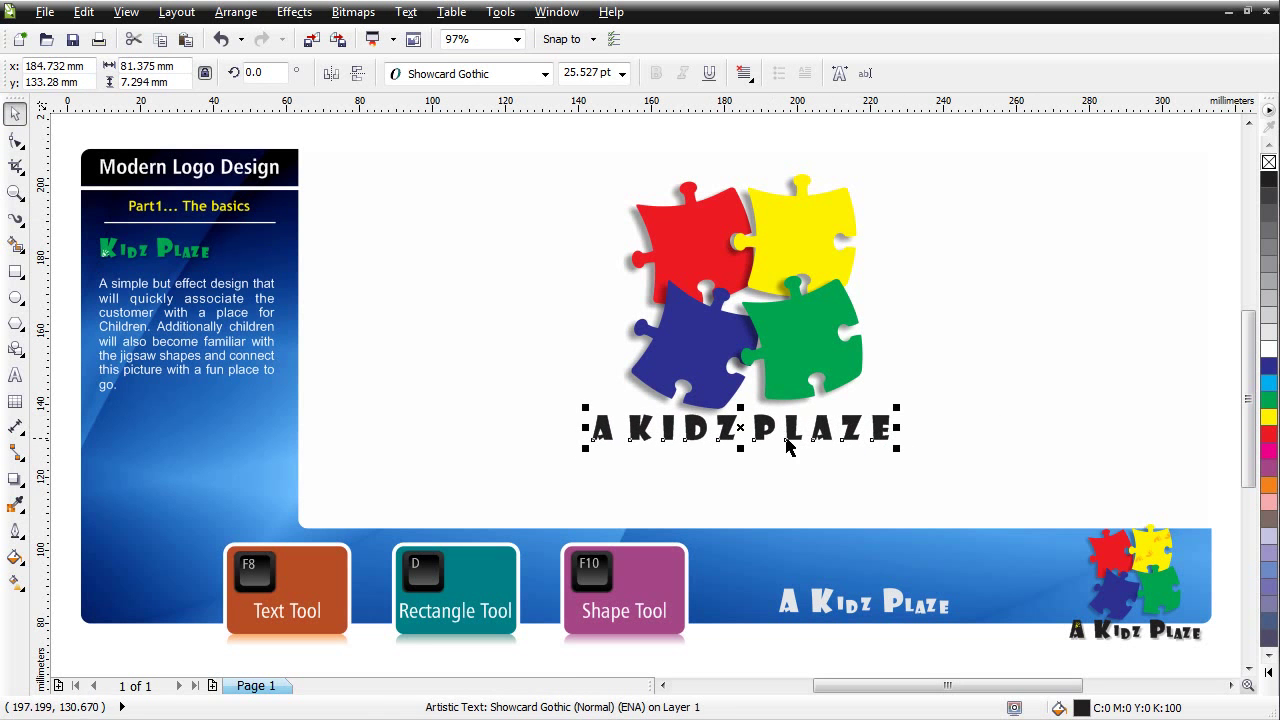
{"action": "left_click", "coordinate": [15, 140]}
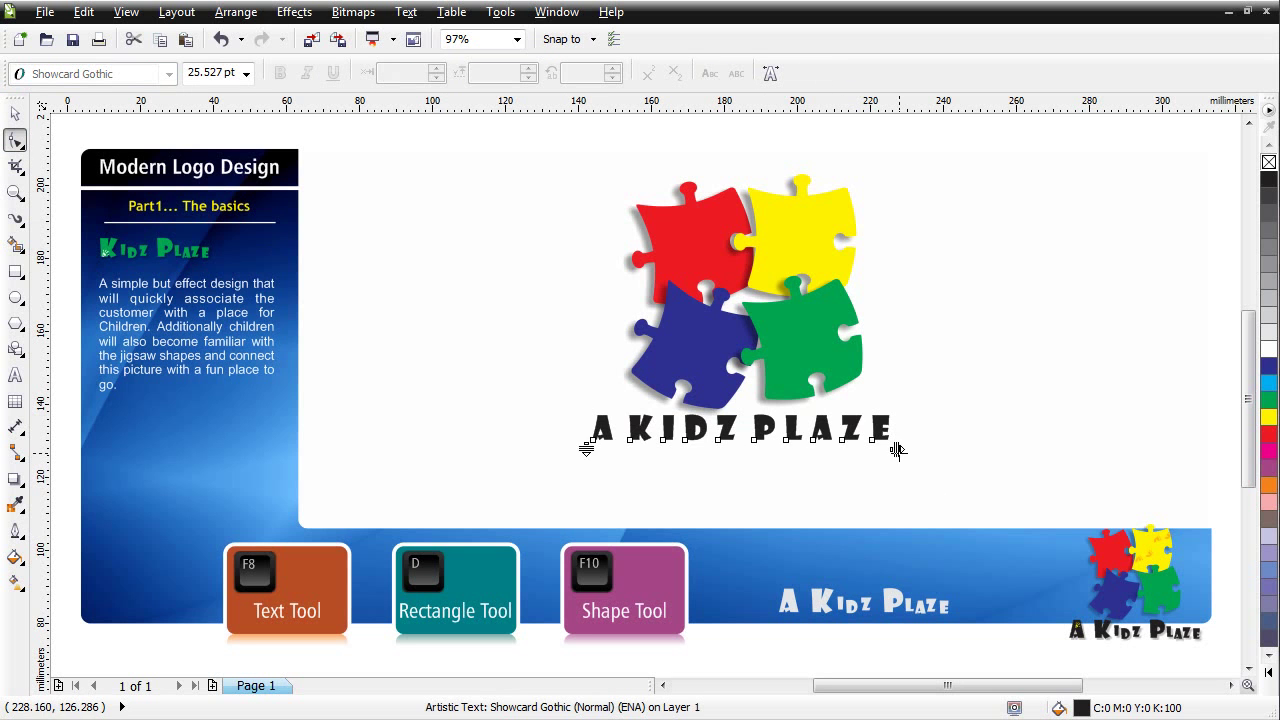
{"action": "left_click_drag", "start_coordinate": [896, 449], "coordinate": [875, 452]}
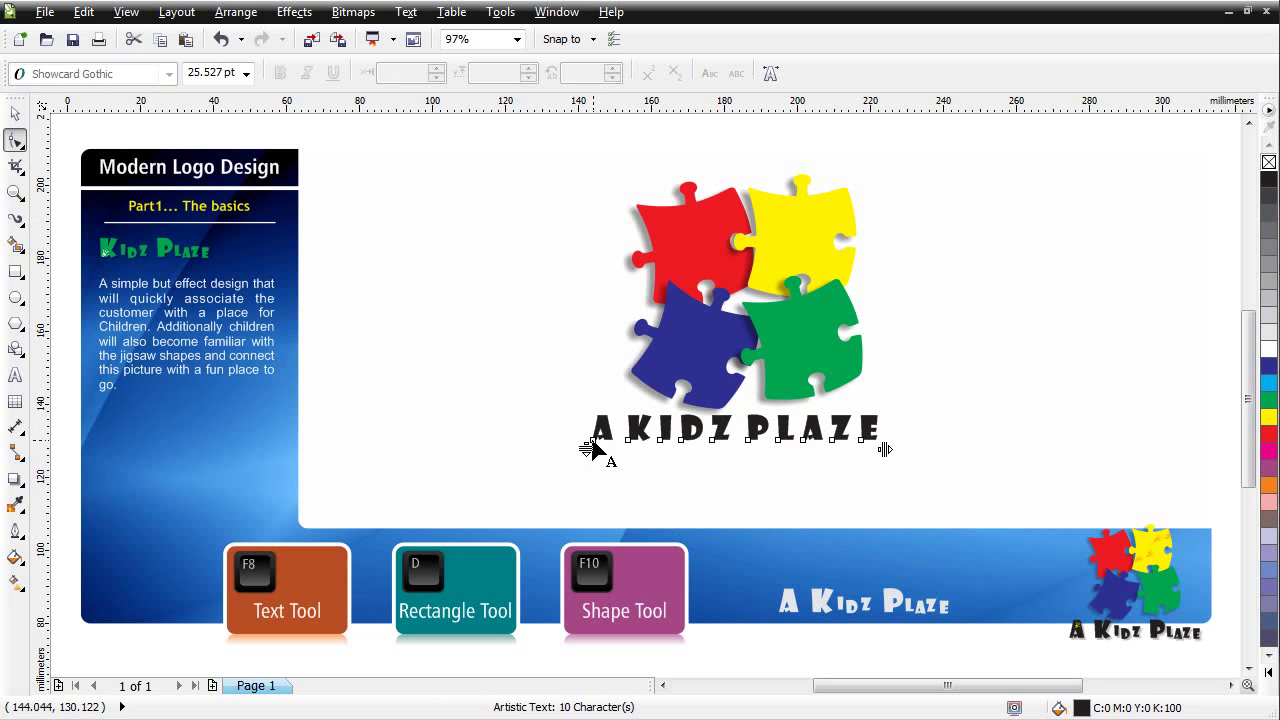
Enlarge only the initial letters A, K and P of the logo text to 40 pt.
{"action": "left_click", "coordinate": [595, 441]}
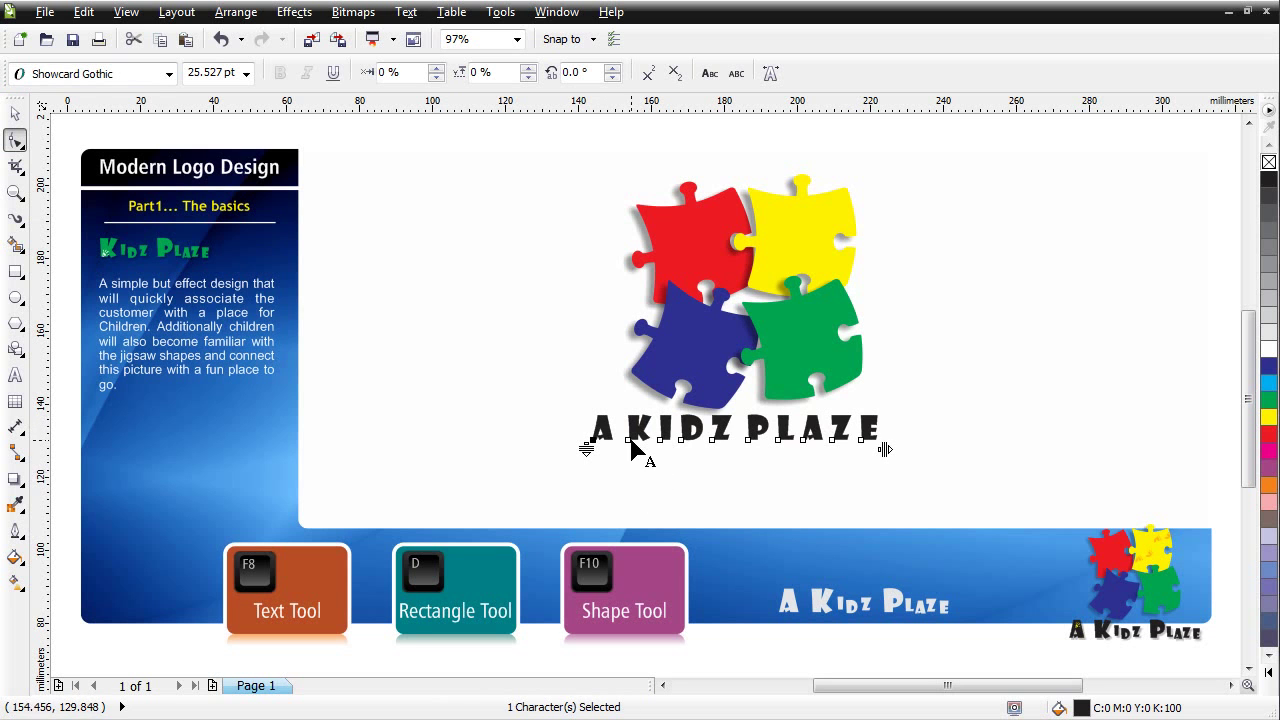
{"action": "left_click", "coordinate": [628, 442], "text": "shift"}
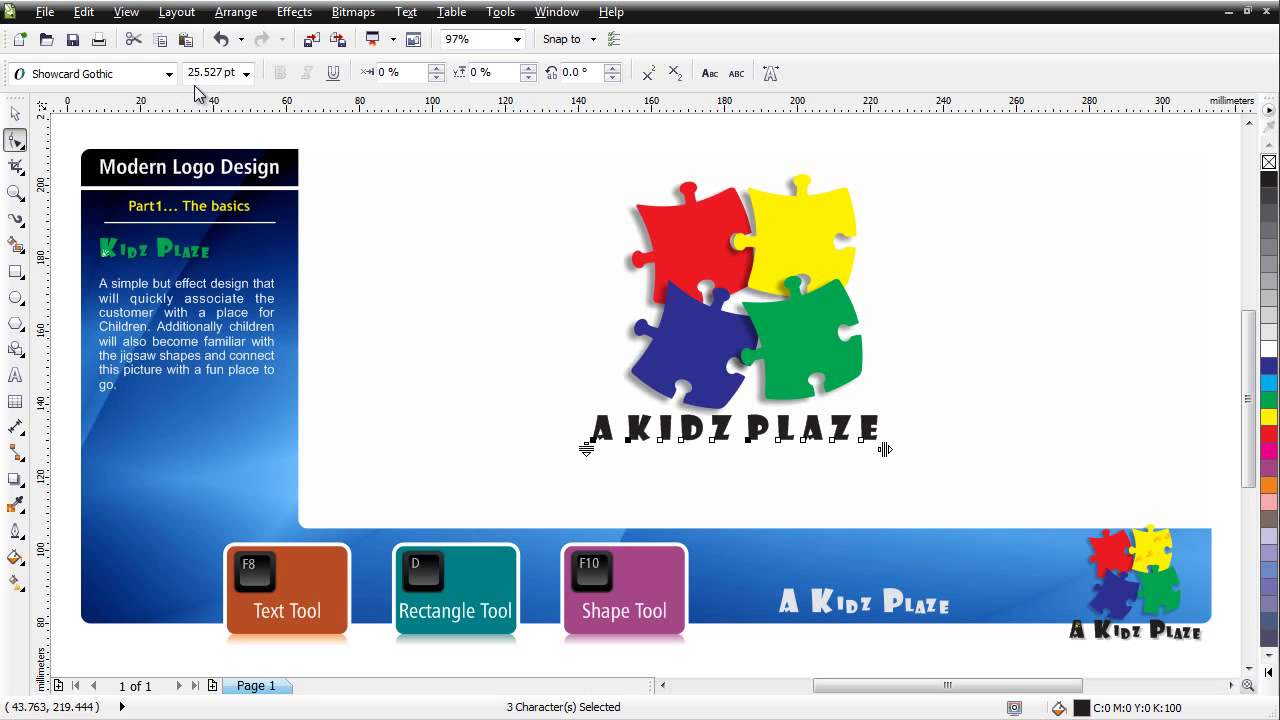
{"action": "left_click", "coordinate": [246, 73]}
{"action": "left_click", "coordinate": [233, 311]}
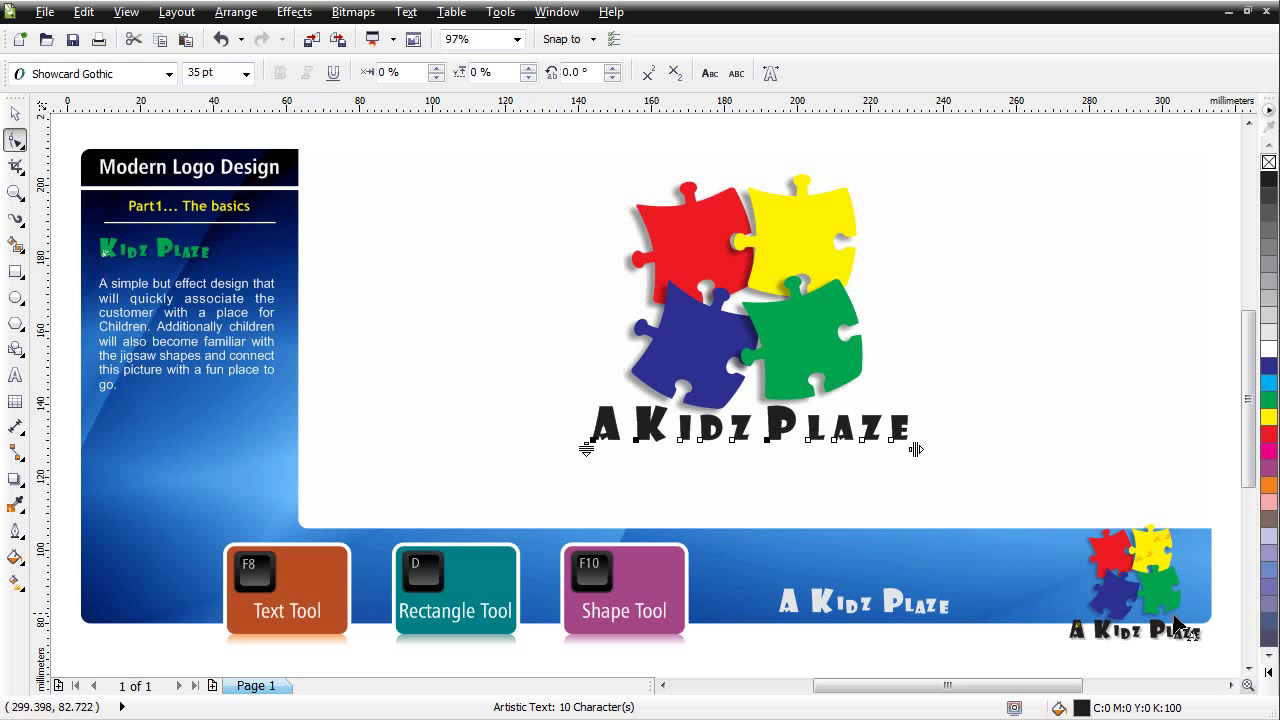
{"action": "left_click", "coordinate": [247, 74]}
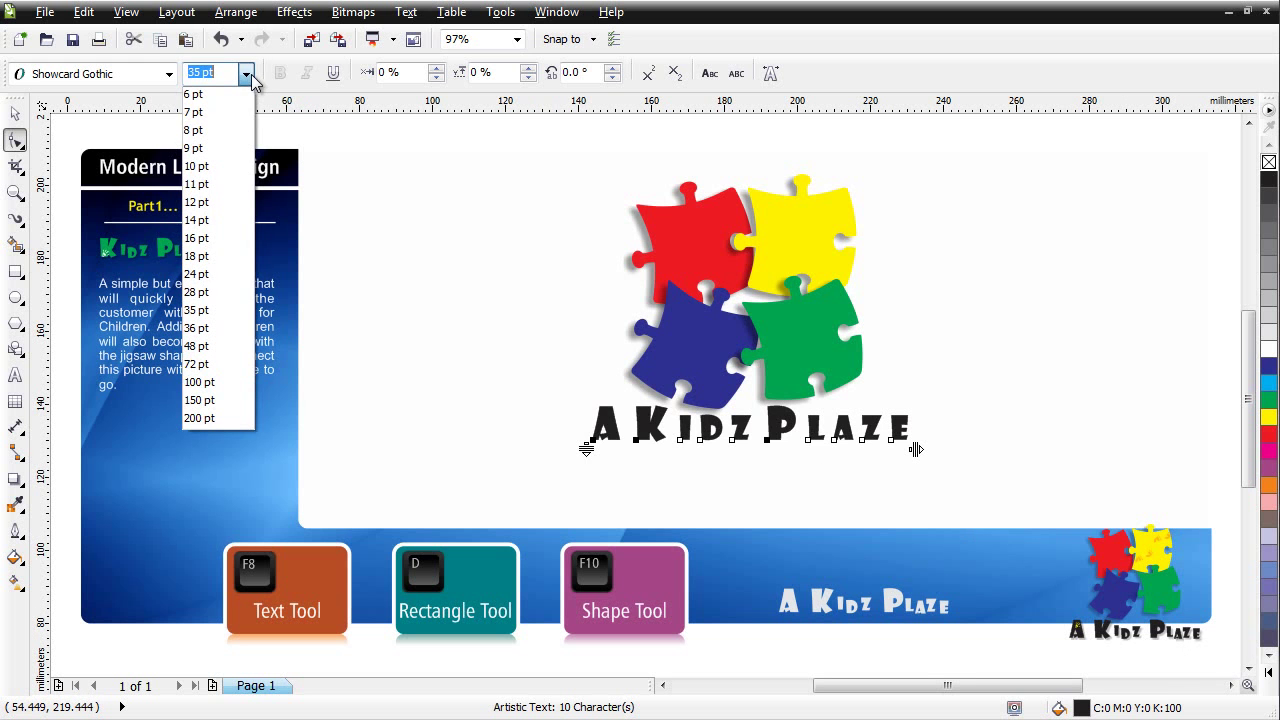
{"action": "left_click", "coordinate": [213, 346]}
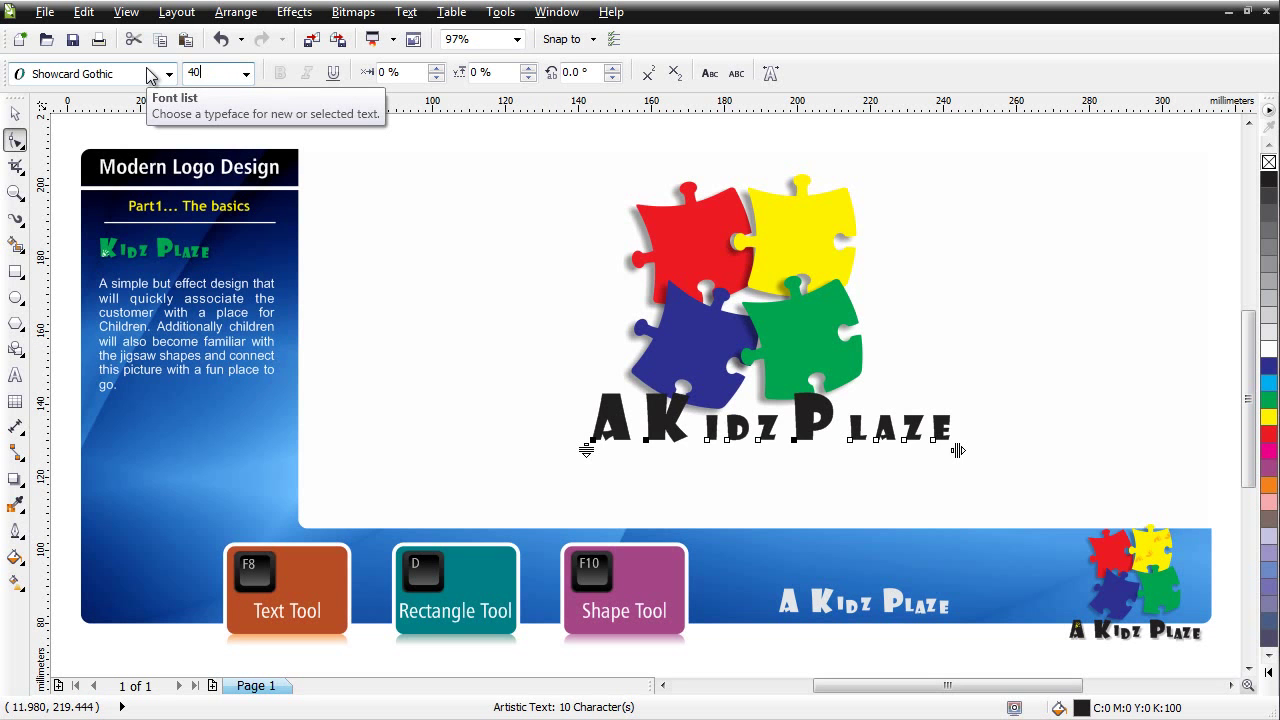
{"action": "key", "text": "Return"}
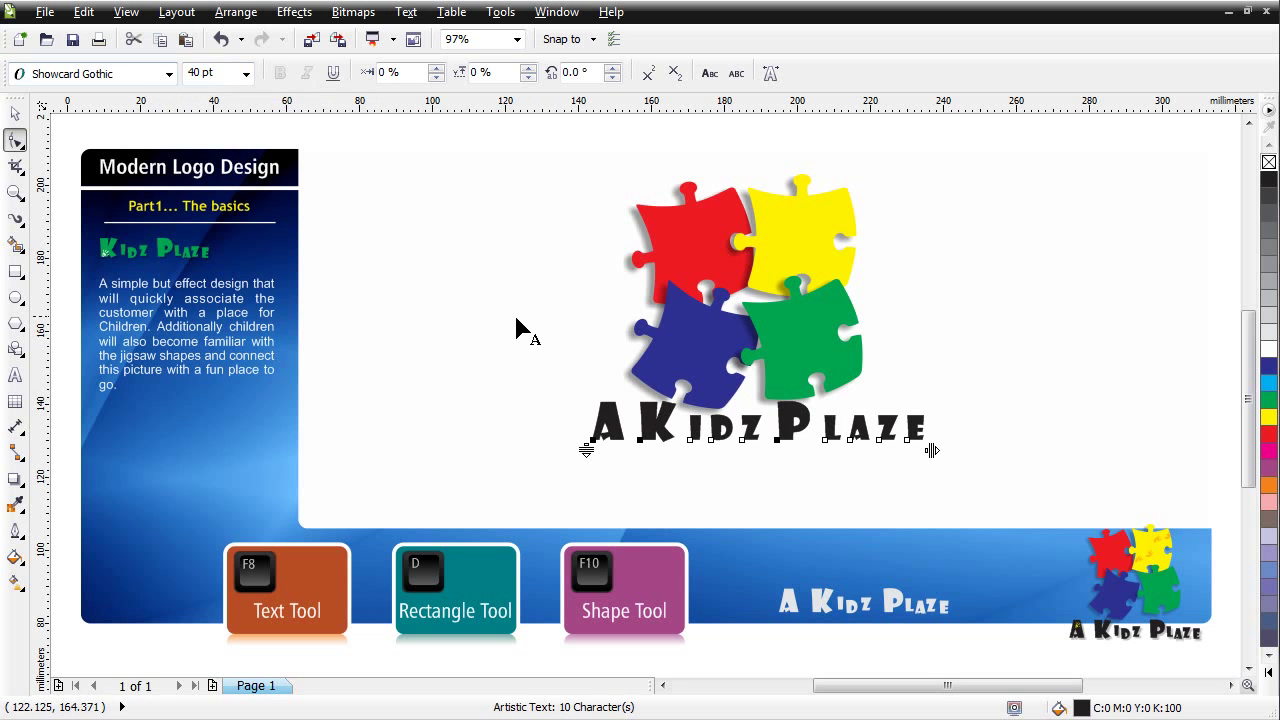
Move the logo text down slightly so its large initials clear the jigsaw pieces.
{"action": "left_click", "coordinate": [15, 113]}
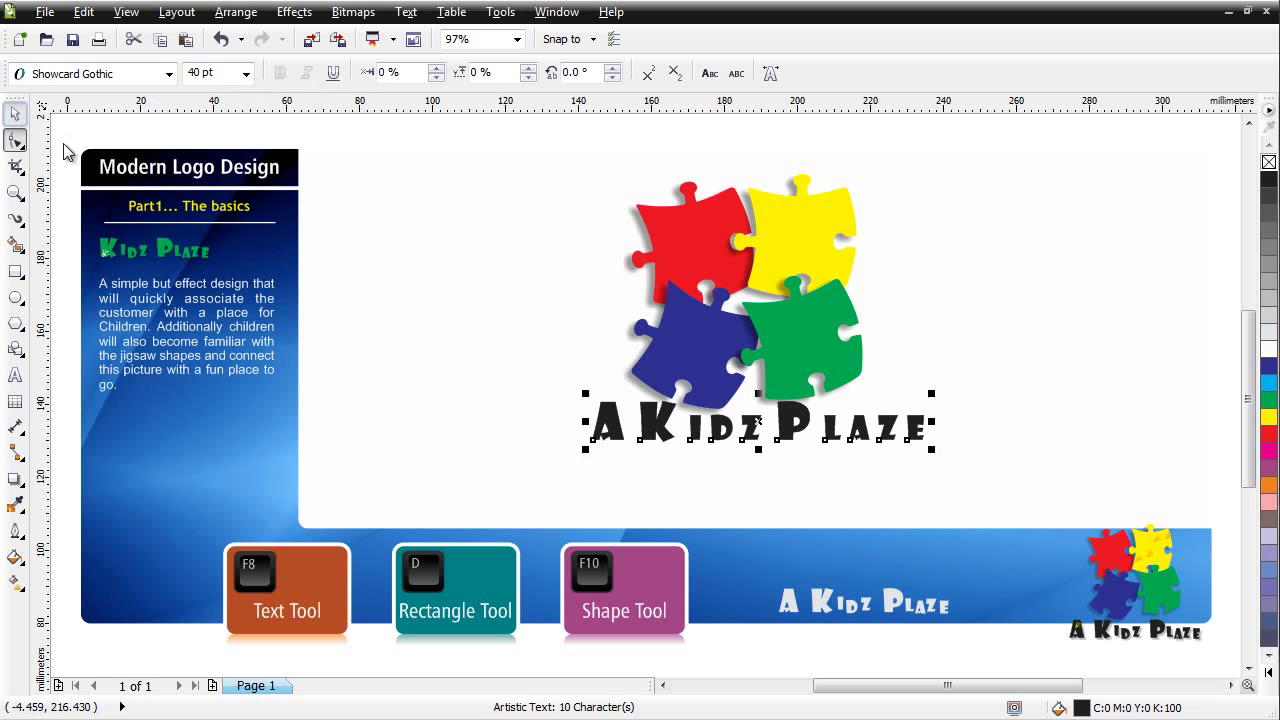
{"action": "left_click", "coordinate": [831, 486]}
{"action": "left_click_drag", "start_coordinate": [790, 444], "coordinate": [791, 454]}
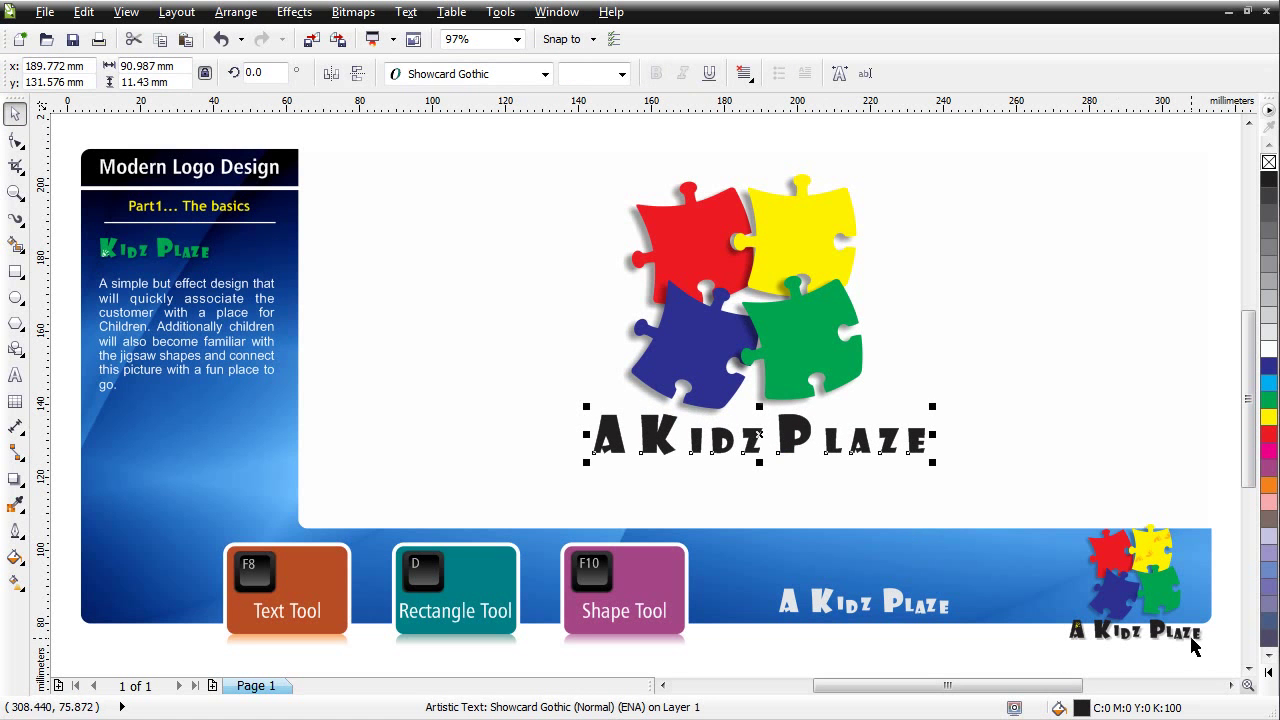
{"action": "left_click", "coordinate": [1006, 468]}
Offset individual letters in "Kidz", lowering the D slightly and shifting the I left by 15%.
{"action": "left_click", "coordinate": [834, 453]}
{"action": "left_click", "coordinate": [15, 141]}
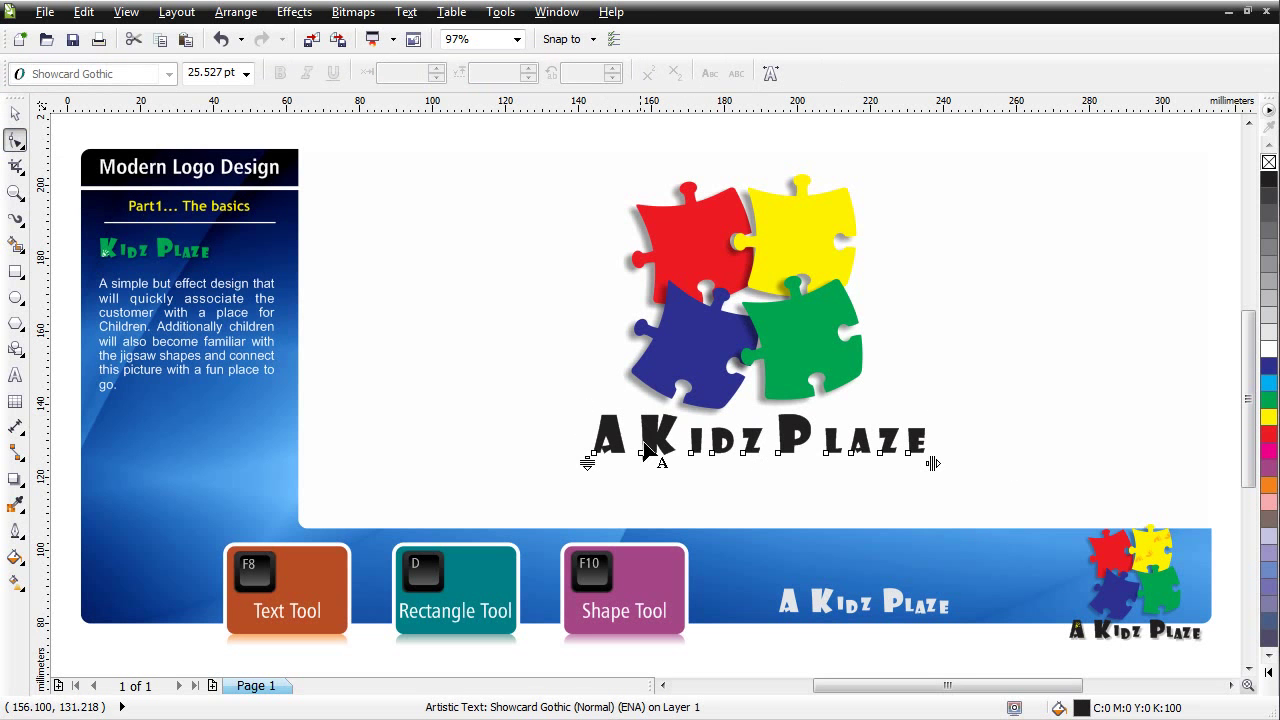
{"action": "left_click", "coordinate": [712, 455]}
{"action": "left_click_drag", "start_coordinate": [712, 460], "coordinate": [689, 452]}
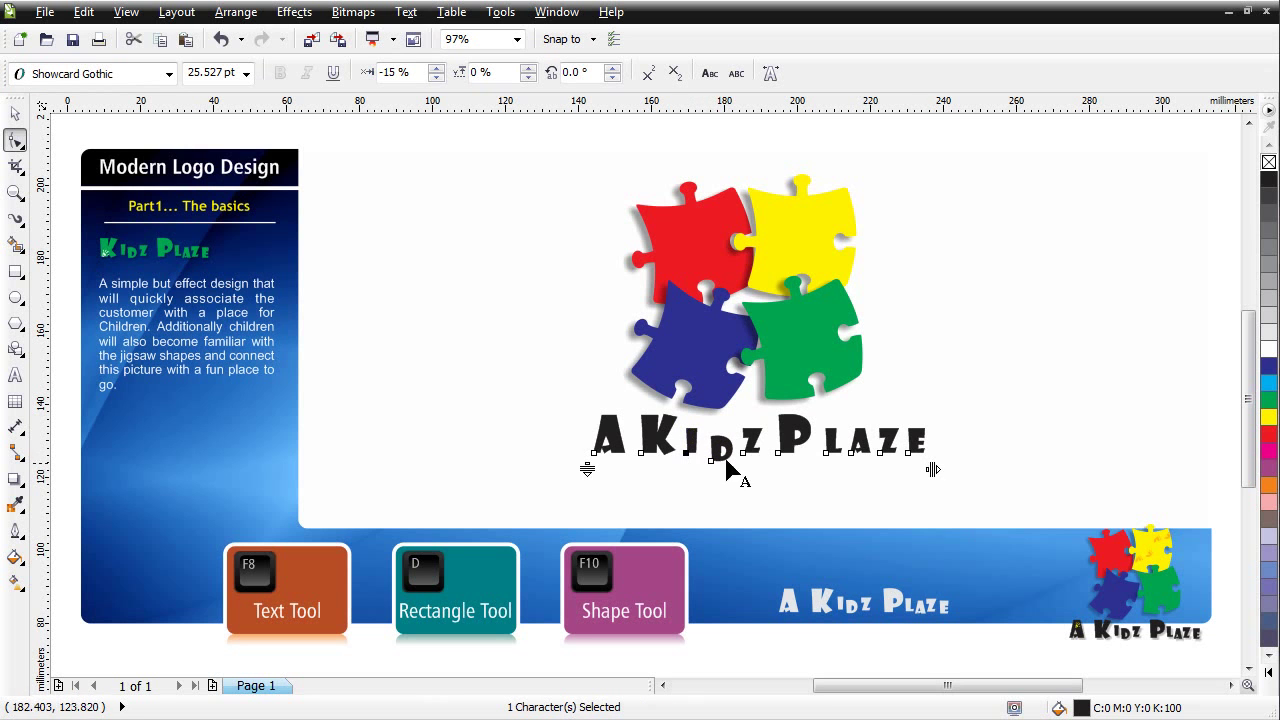
{"action": "left_click", "coordinate": [860, 462]}
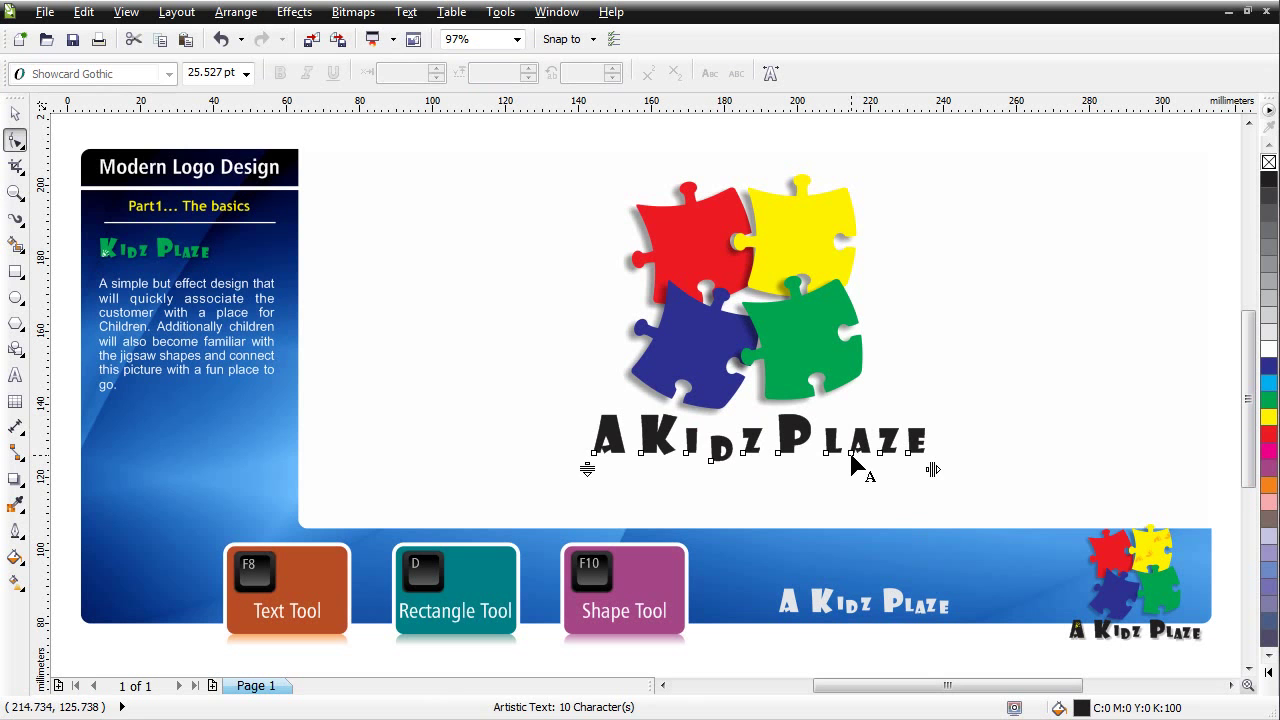
Offset letters in "Plaze", lowering the A slightly and shifting the E to 9% horizontally and -12% vertically.
{"action": "left_click", "coordinate": [853, 455]}
{"action": "left_click_drag", "start_coordinate": [853, 455], "coordinate": [912, 458]}
{"action": "left_click", "coordinate": [909, 454]}
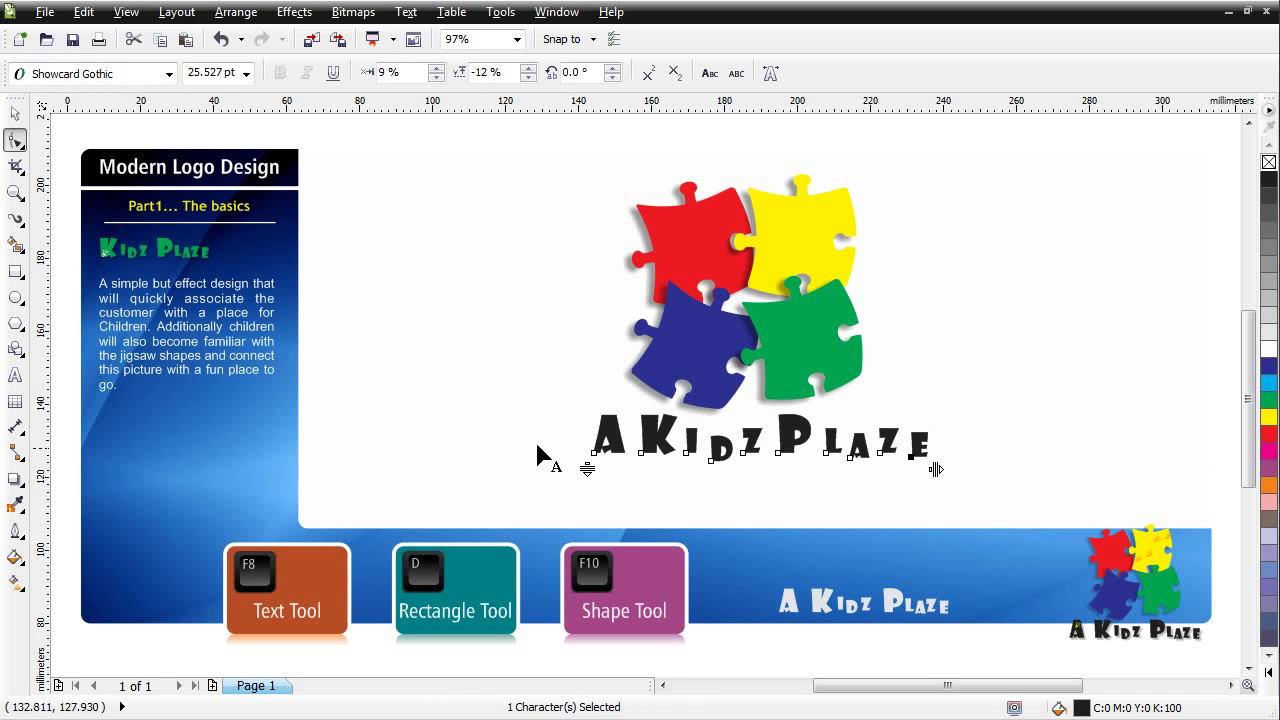
Scale the whole logo text down proportionally to about 86.6 mm wide.
{"action": "left_click", "coordinate": [15, 114]}
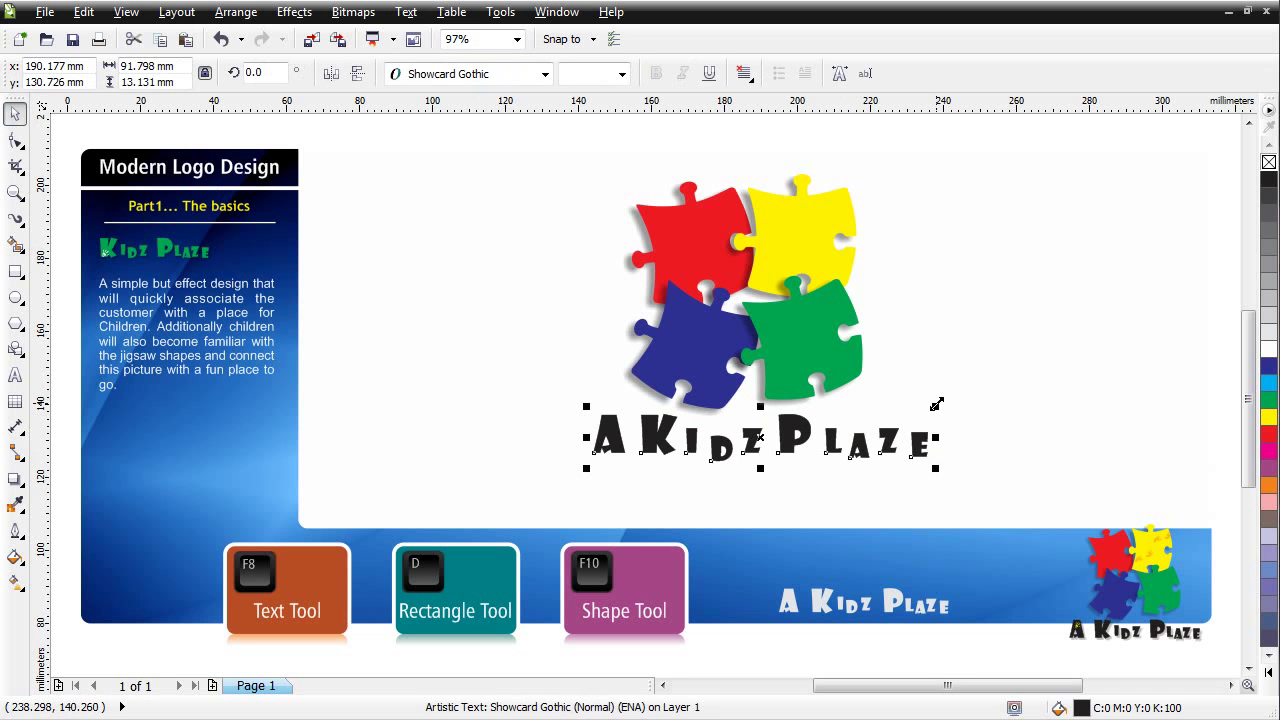
{"action": "left_click_drag", "start_coordinate": [936, 404], "coordinate": [916, 408]}
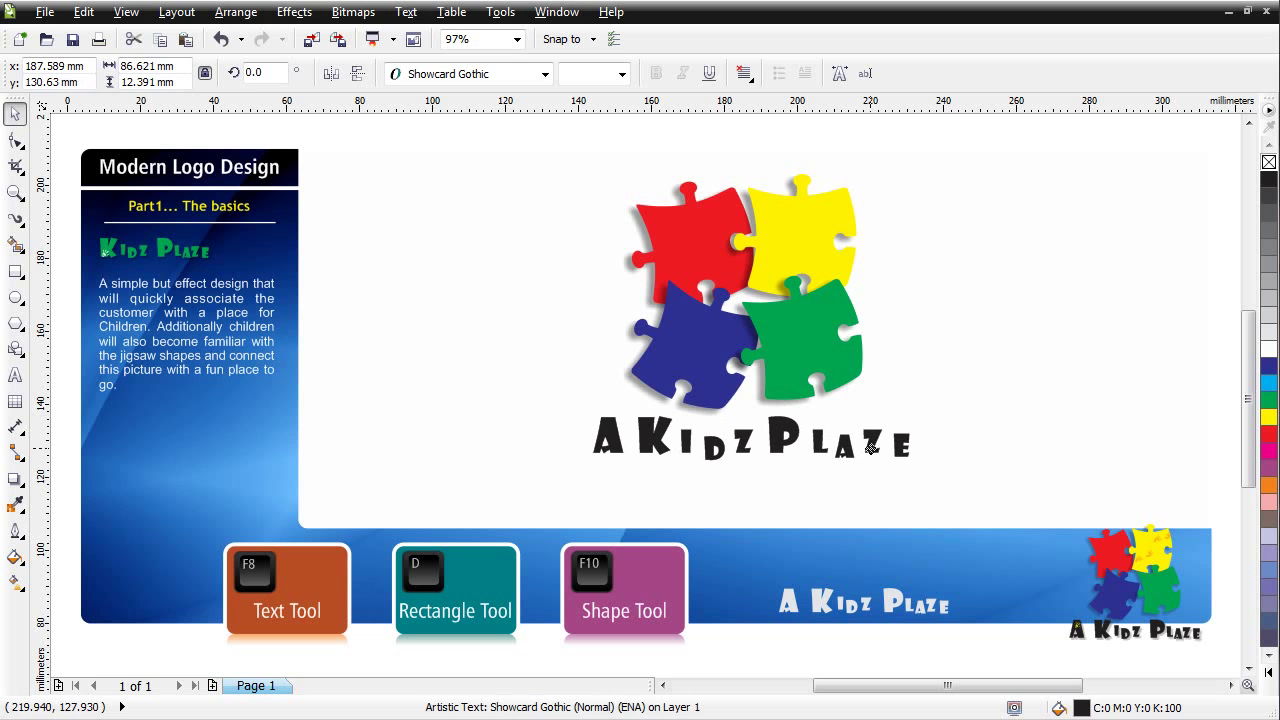
{"action": "left_click", "coordinate": [967, 410]}
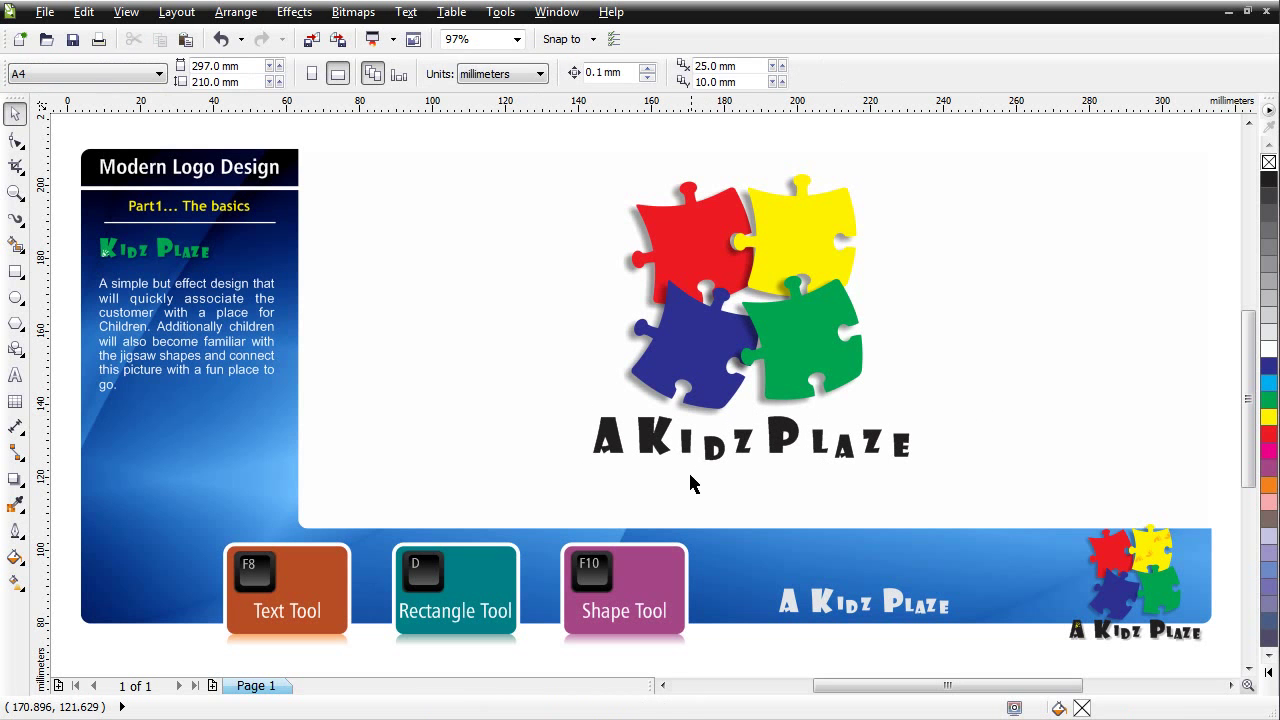
Raise the D in "Kidz" slightly relative to the other letters of the logo text.
{"action": "left_click", "coordinate": [713, 453]}
{"action": "key", "text": "F10"}
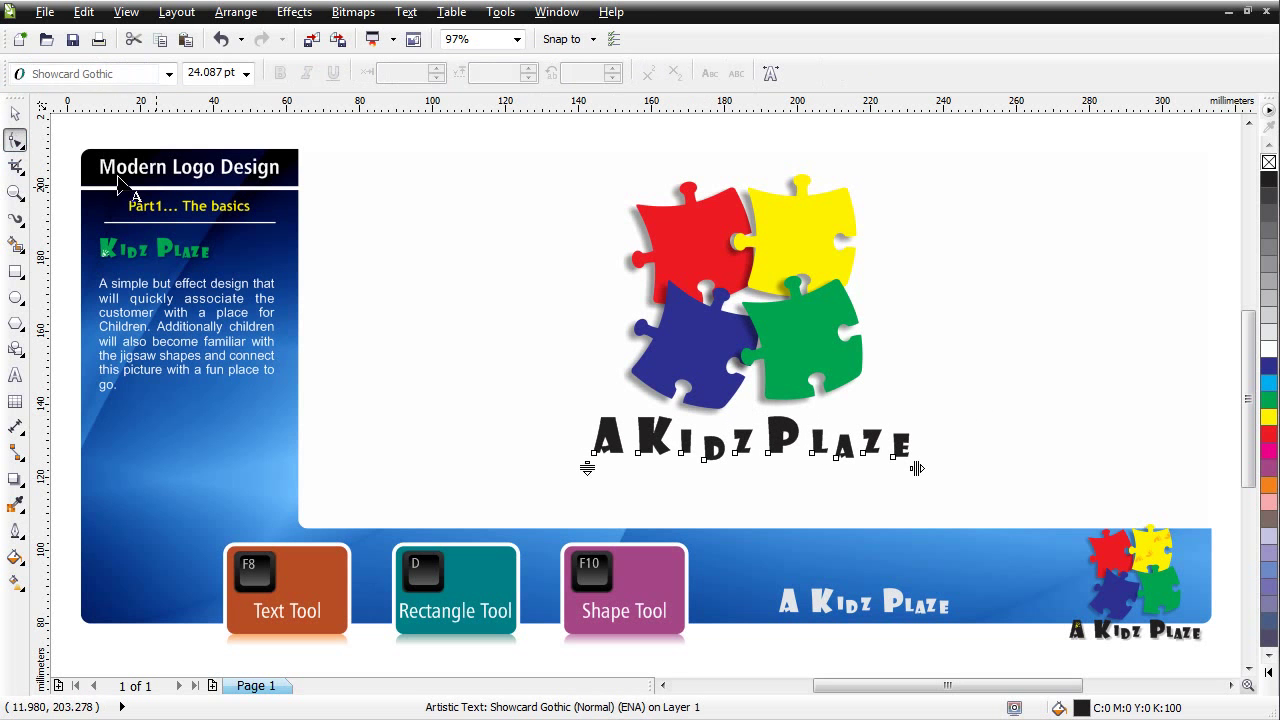
{"action": "left_click", "coordinate": [705, 459]}
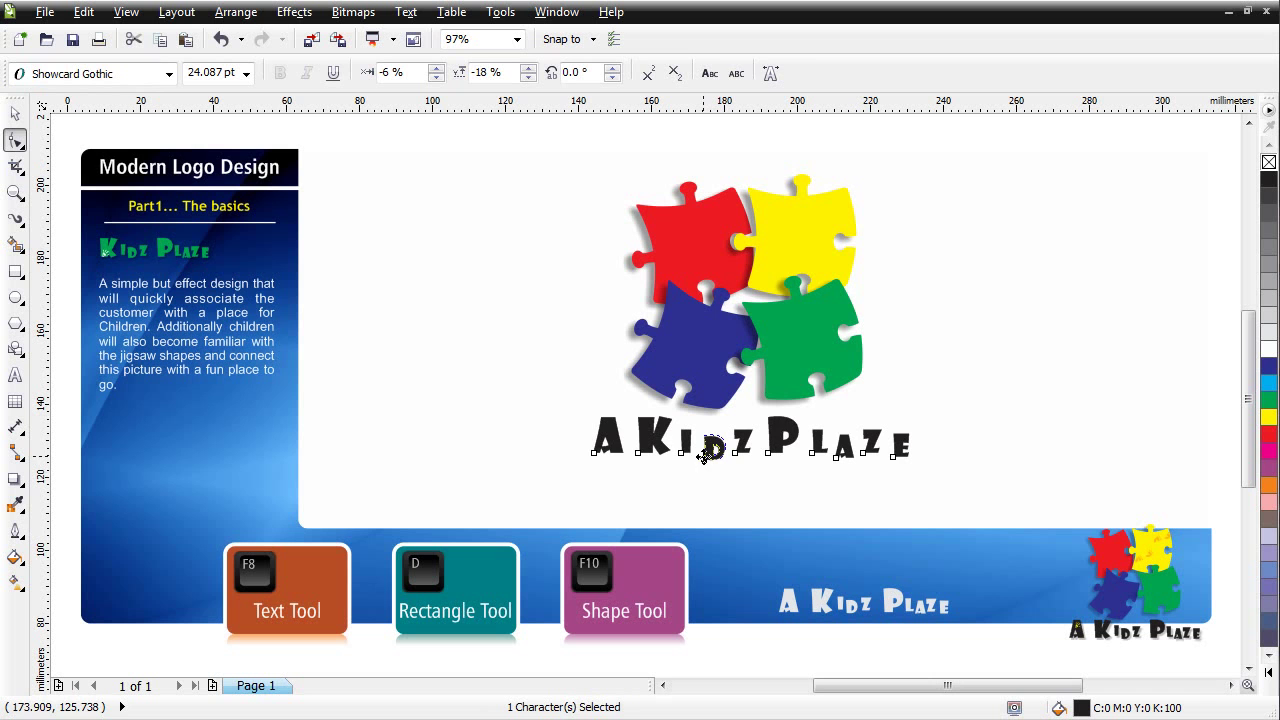
{"action": "left_click", "coordinate": [15, 113]}
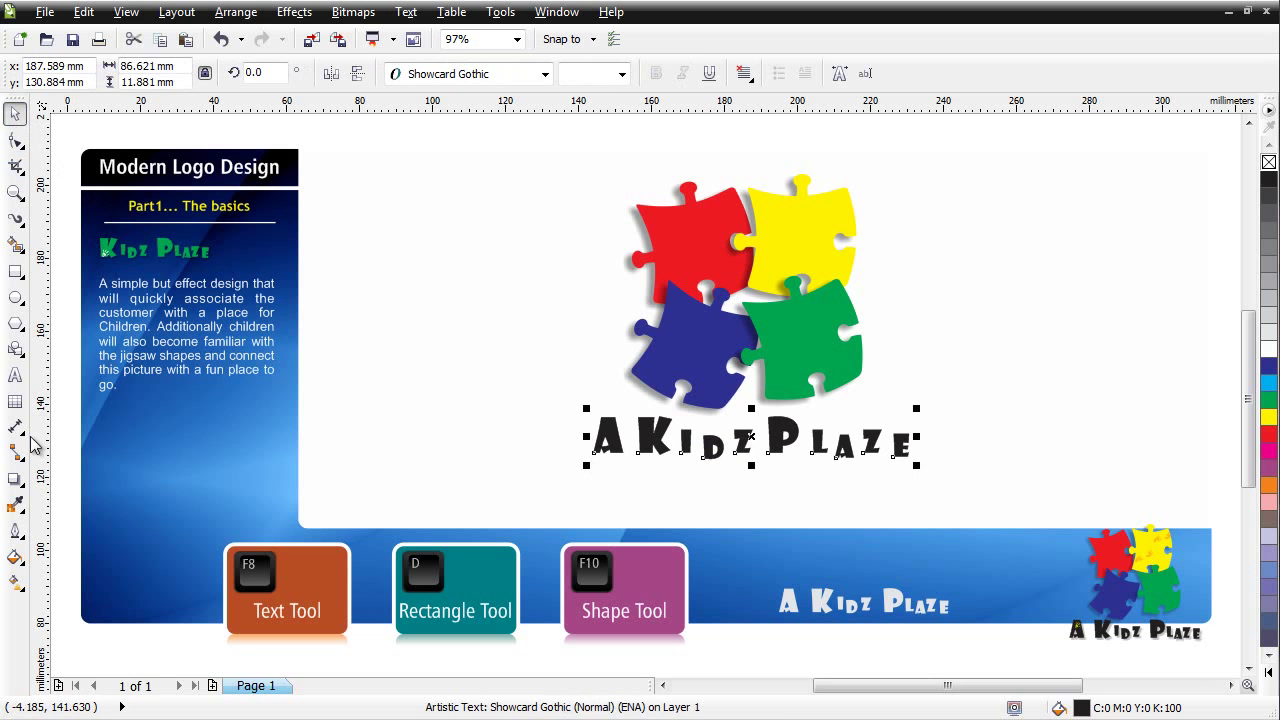
Copy the drop shadow properties of a jigsaw piece onto the logo text.
{"action": "left_click", "coordinate": [15, 480]}
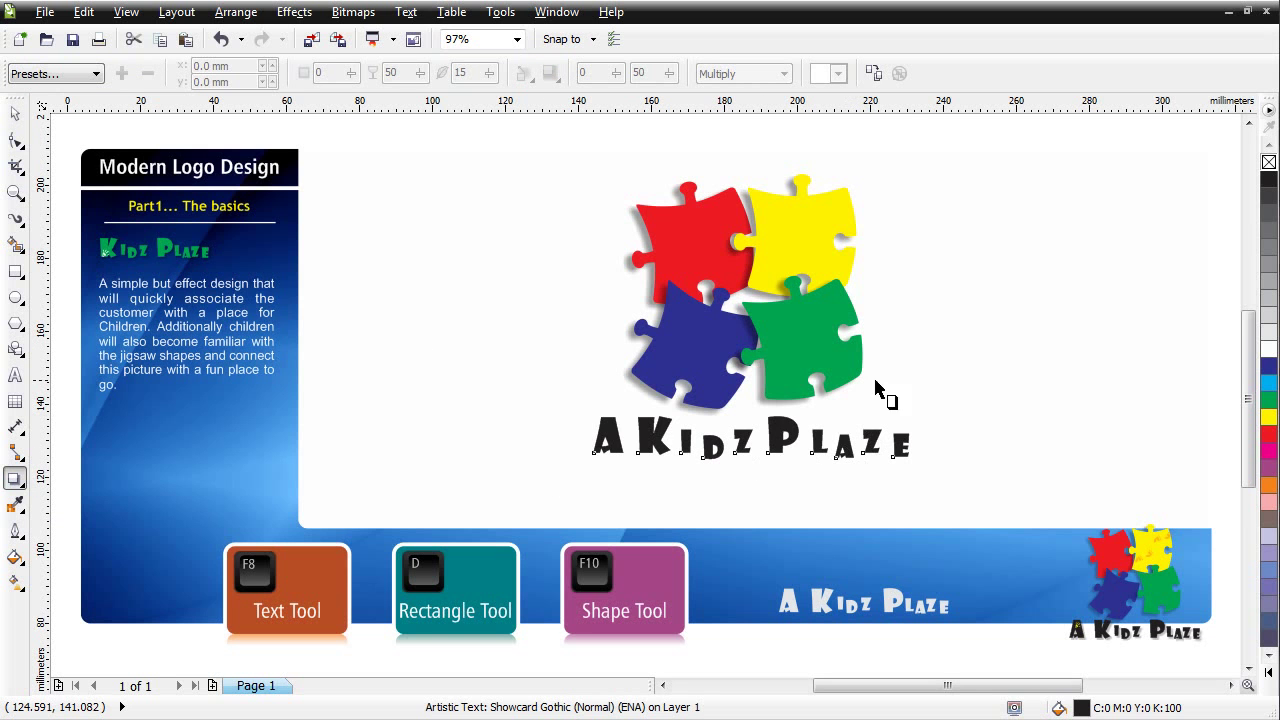
{"action": "left_click", "coordinate": [874, 76]}
{"action": "left_click", "coordinate": [627, 378]}
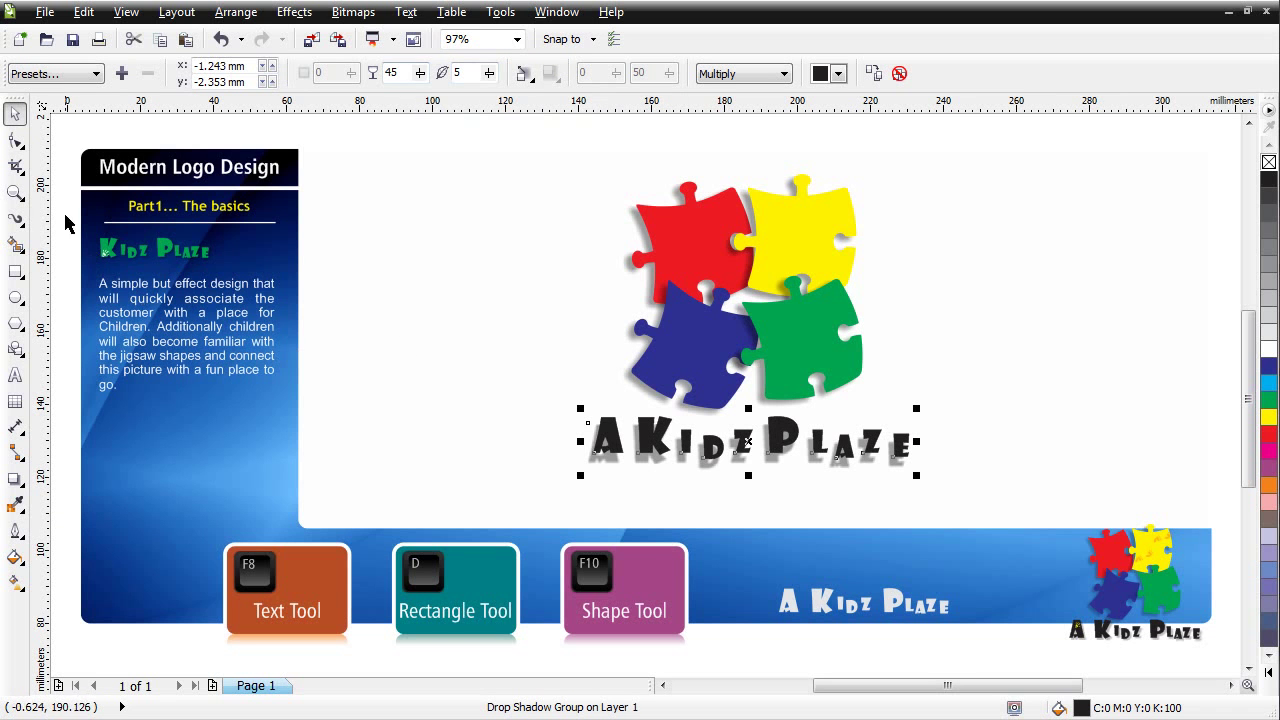
Tighten the logo text's drop shadow to an offset of about -0.34 mm horizontally and -0.58 mm vertically.
{"action": "left_click", "coordinate": [14, 480]}
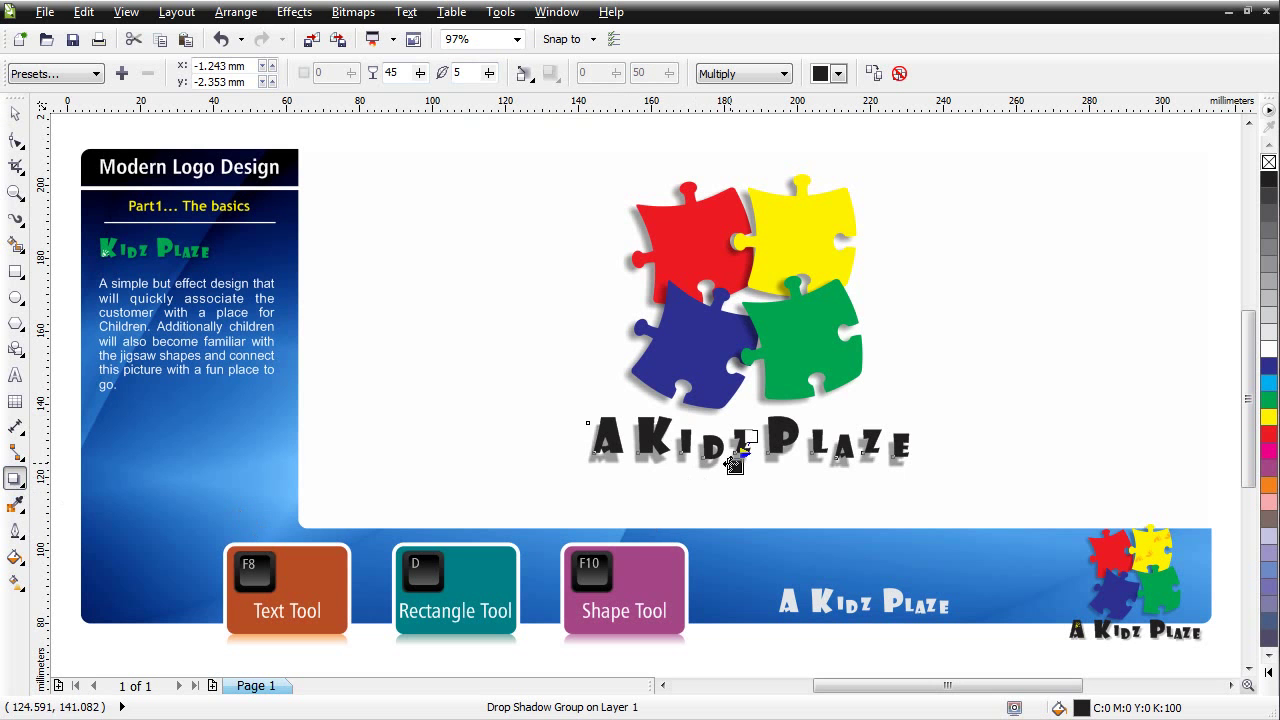
{"action": "left_click_drag", "start_coordinate": [737, 462], "coordinate": [737, 460]}
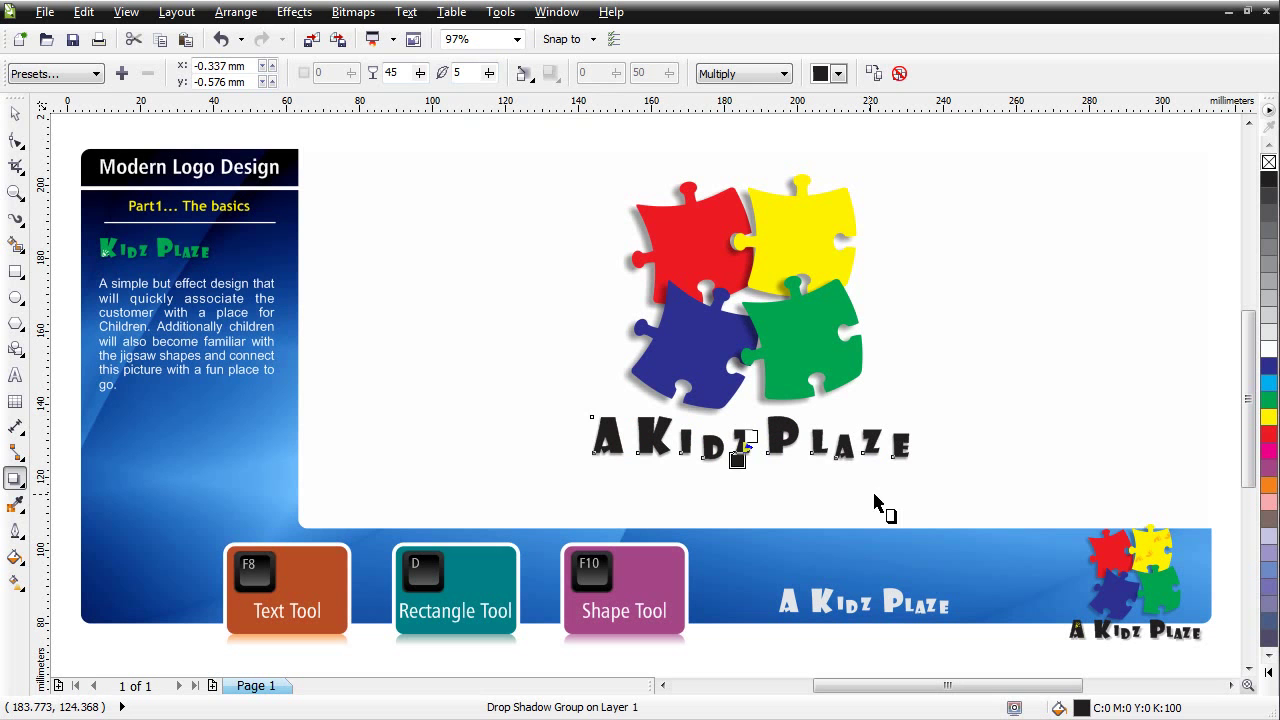
{"action": "left_click", "coordinate": [15, 113]}
{"action": "left_click", "coordinate": [574, 278]}
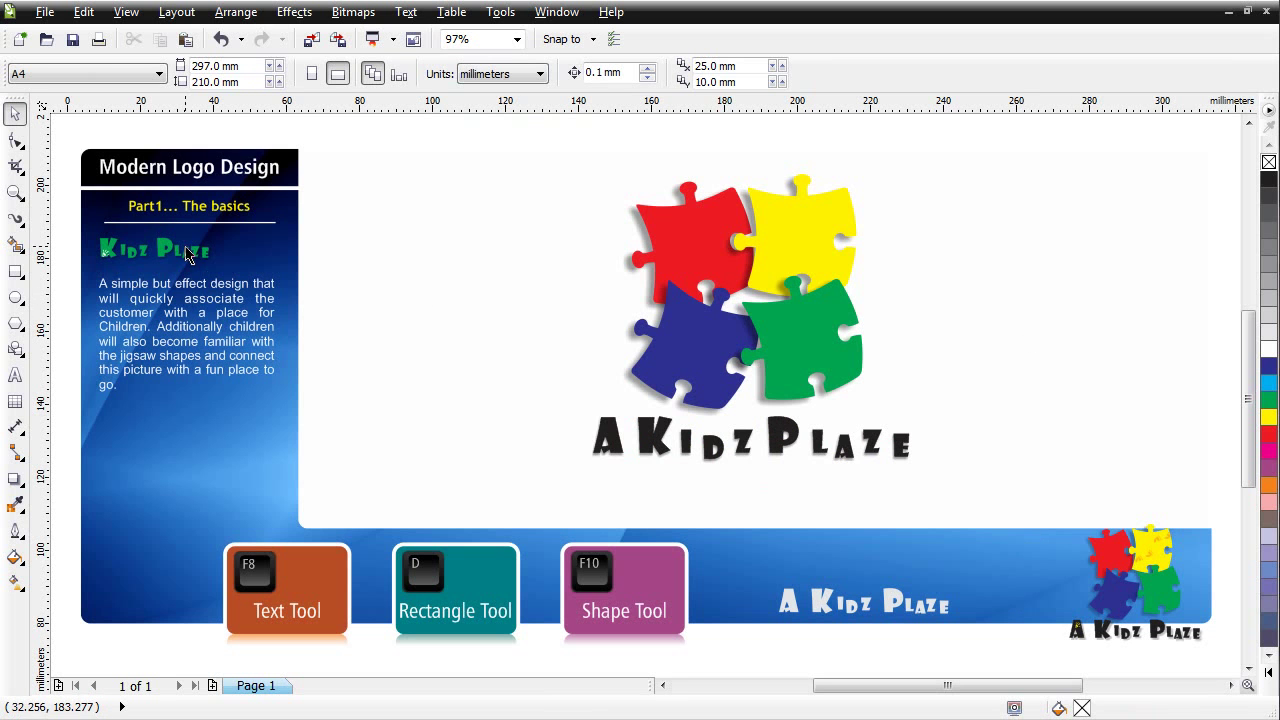
Spray a single black footprint beside the jigsaw pieces with Artistic Media, using the solid bare-foot pattern from the Footprint category.
{"action": "left_click", "coordinate": [25, 231]}
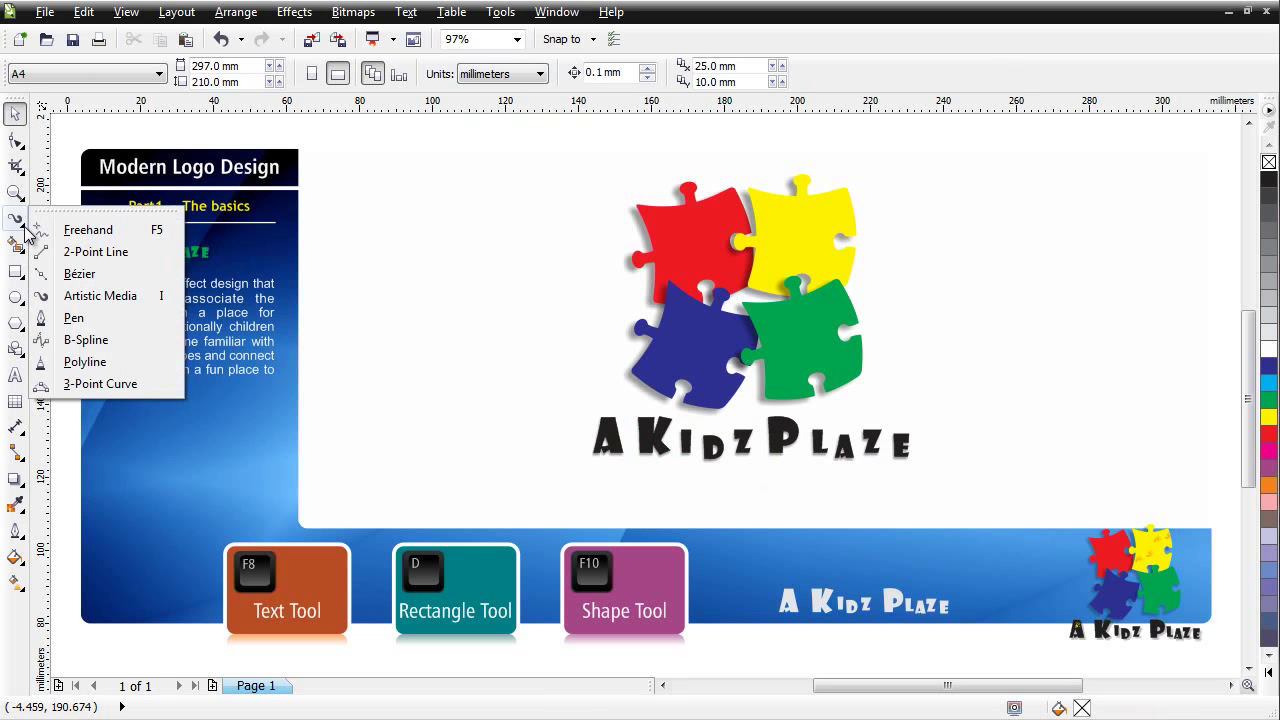
{"action": "left_click", "coordinate": [118, 304]}
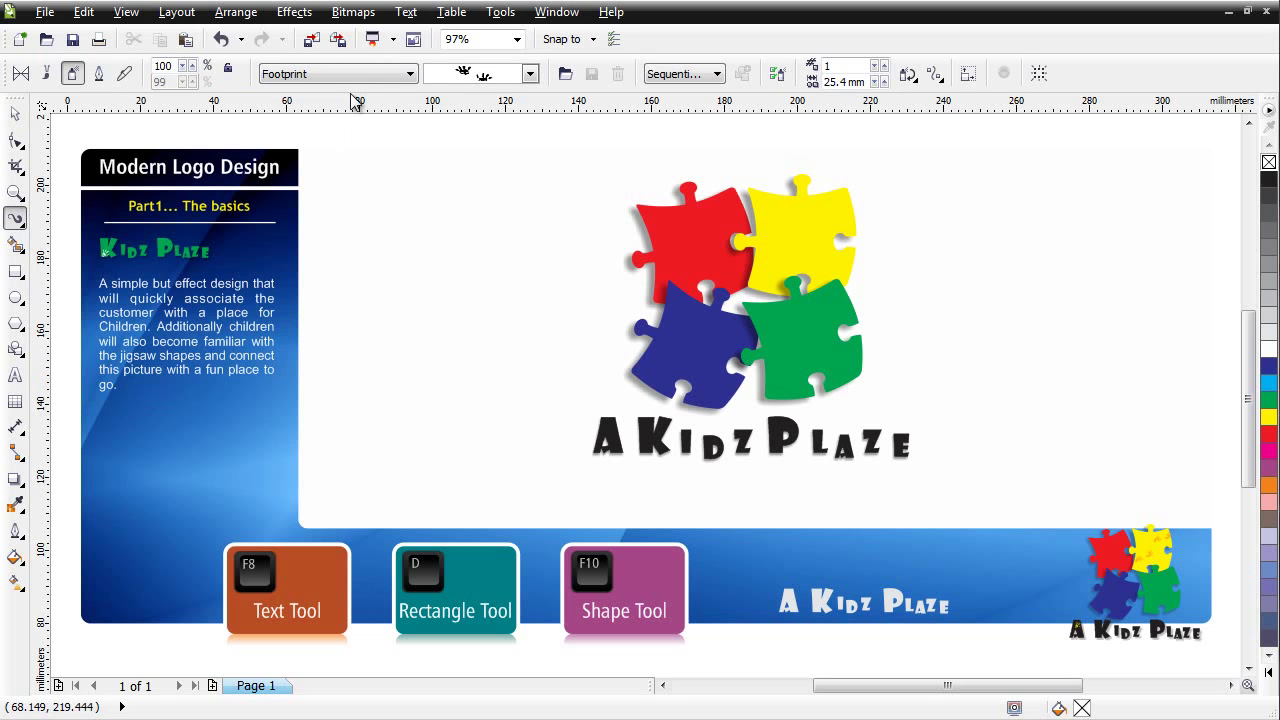
{"action": "left_click", "coordinate": [410, 75]}
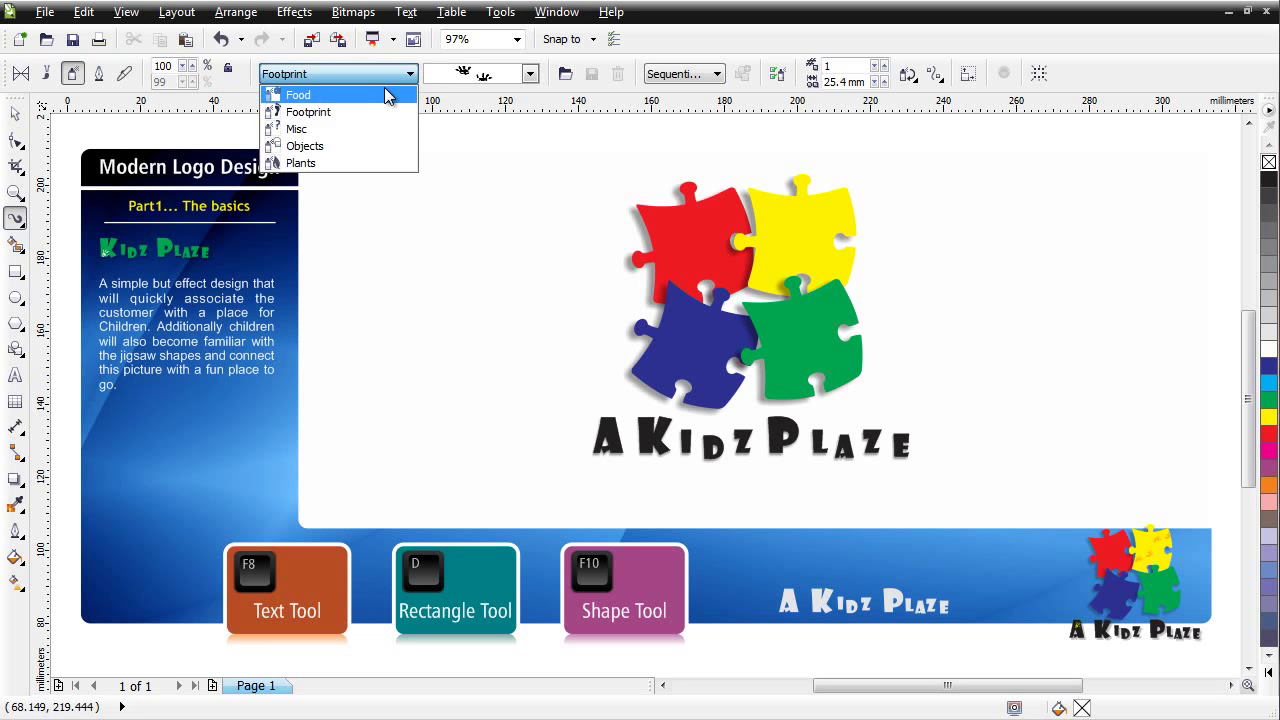
{"action": "left_click", "coordinate": [257, 215]}
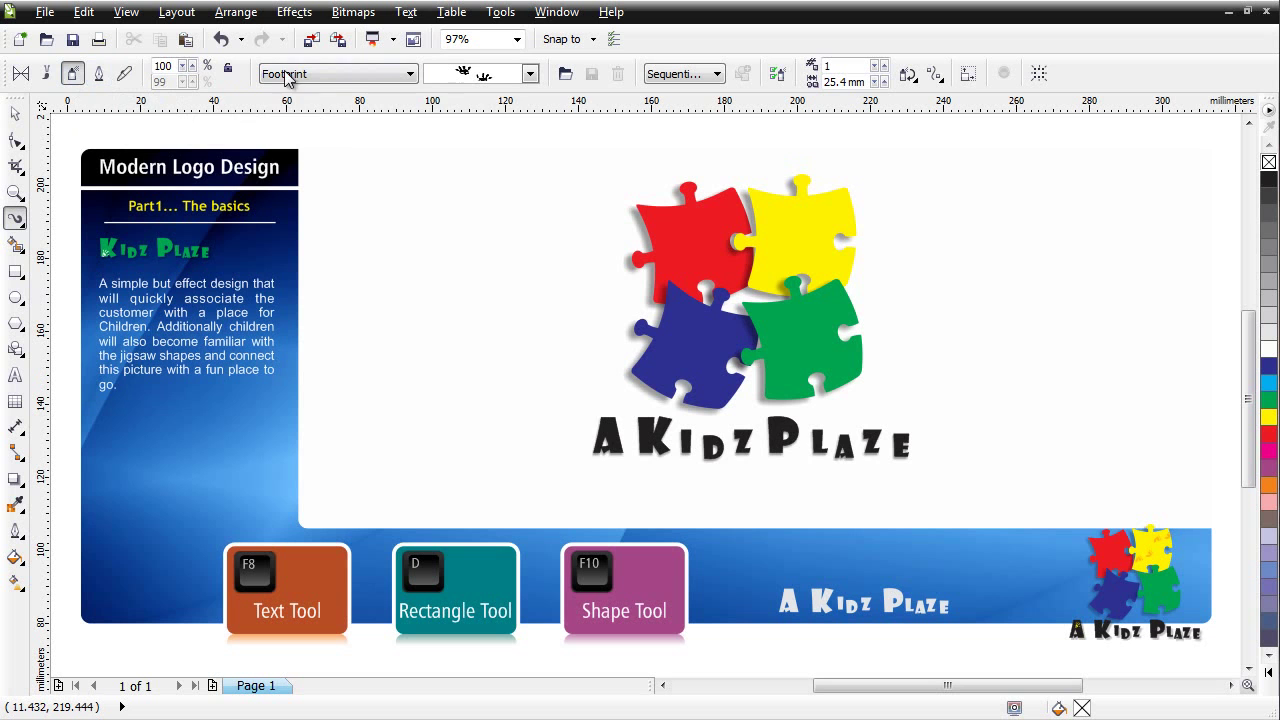
{"action": "left_click", "coordinate": [410, 75]}
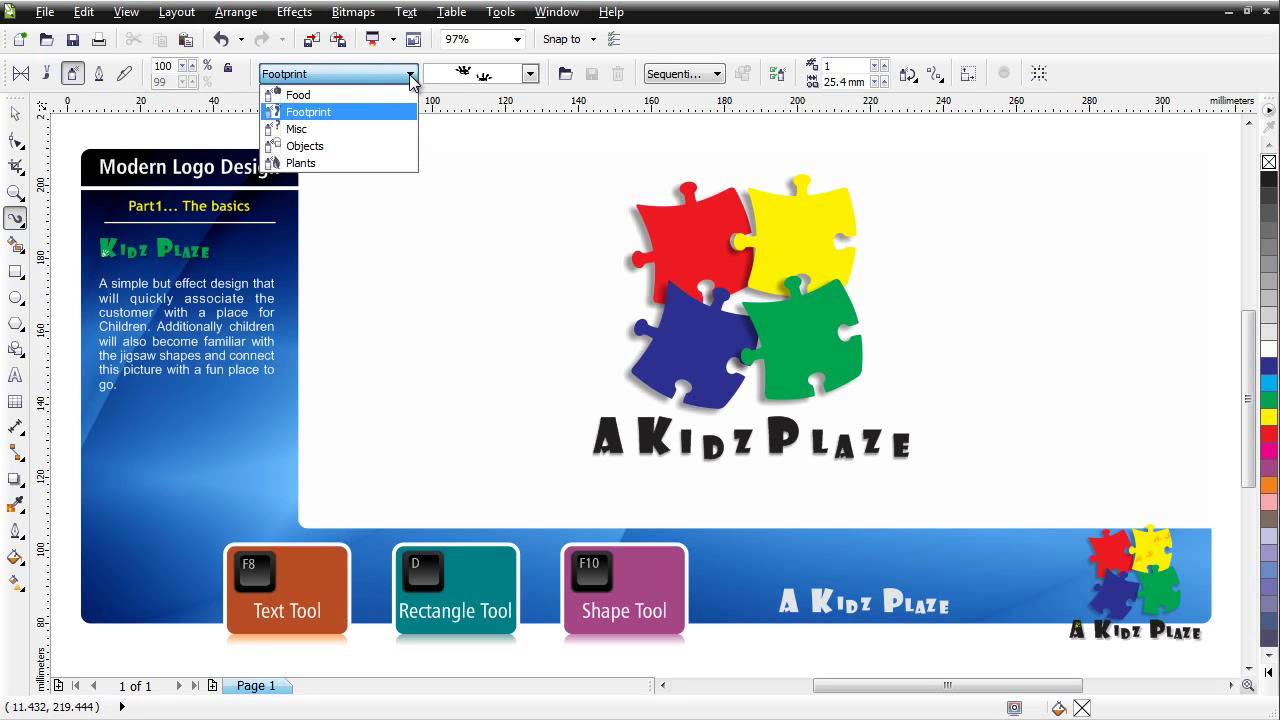
{"action": "left_click", "coordinate": [330, 113]}
{"action": "left_click", "coordinate": [530, 74]}
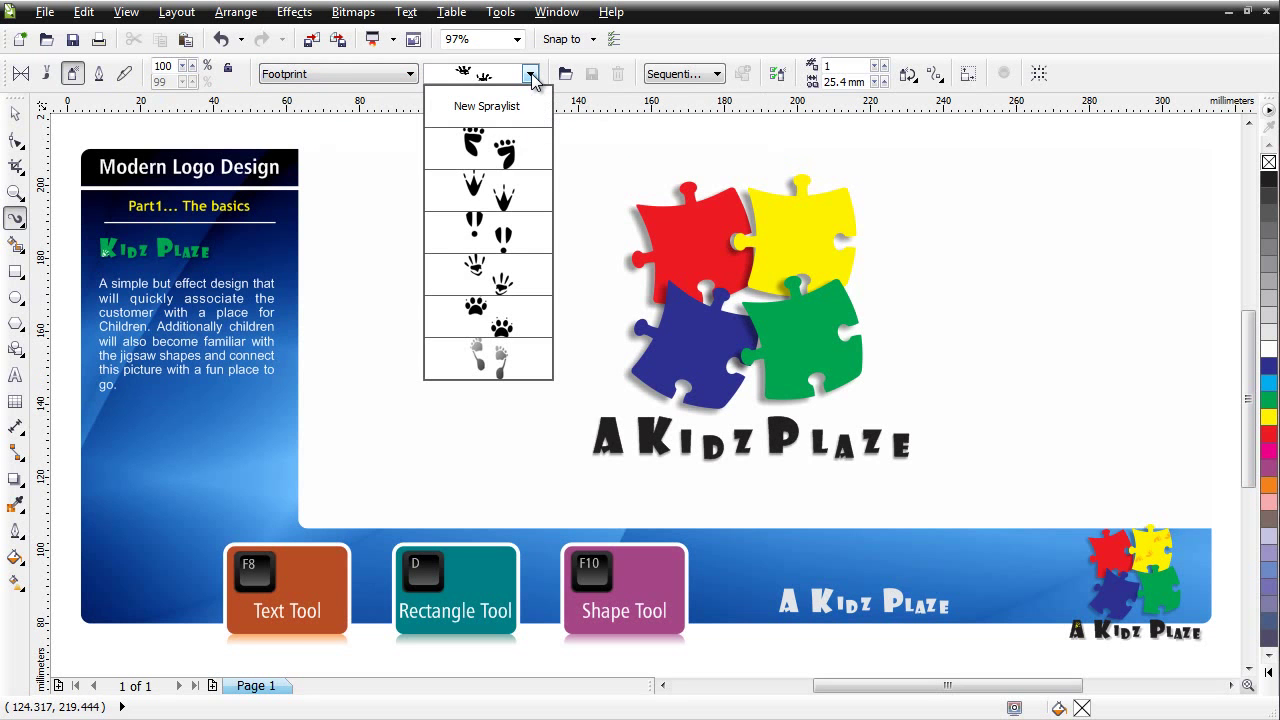
{"action": "mouse_move", "coordinate": [490, 150]}
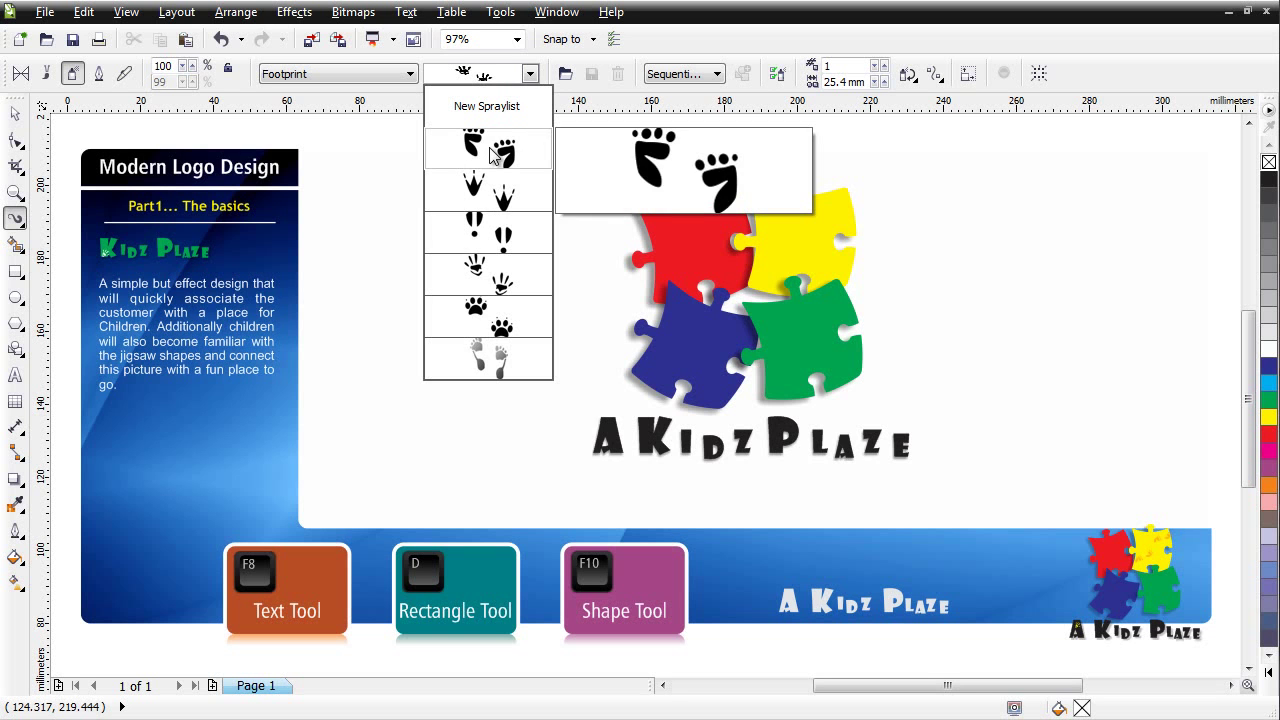
{"action": "left_click", "coordinate": [502, 152]}
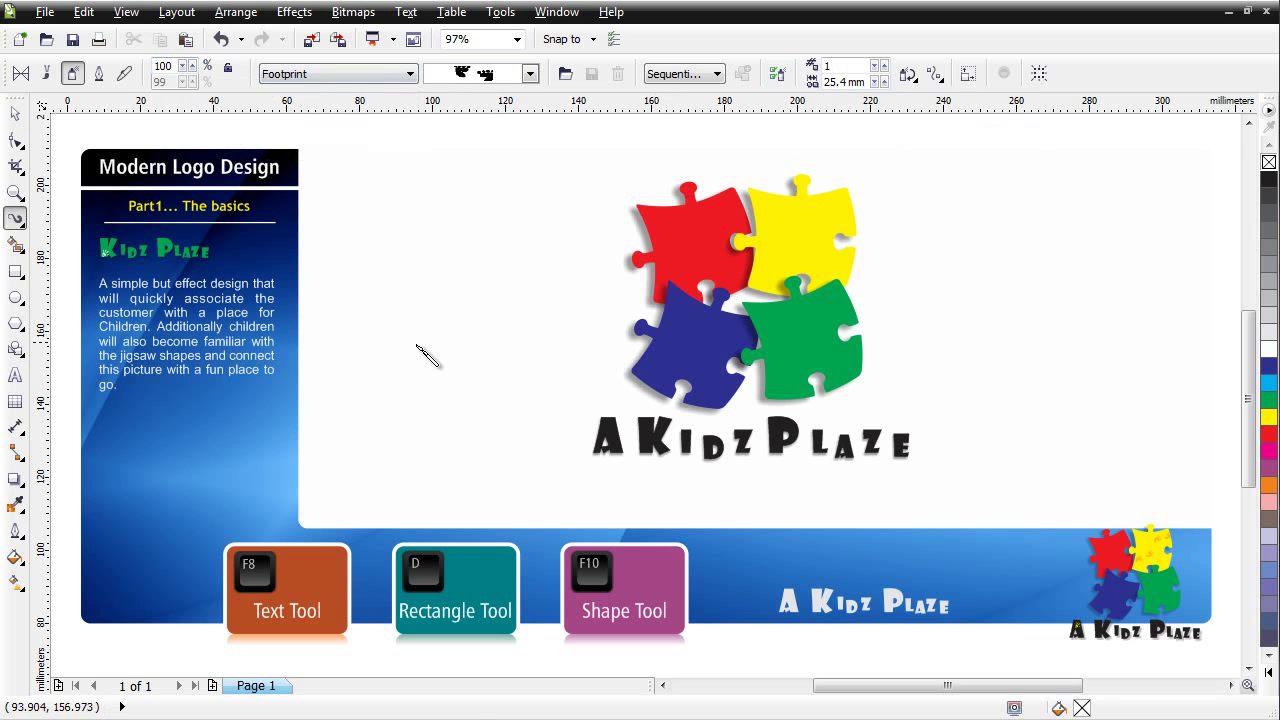
{"action": "left_click_drag", "start_coordinate": [405, 340], "coordinate": [436, 316]}
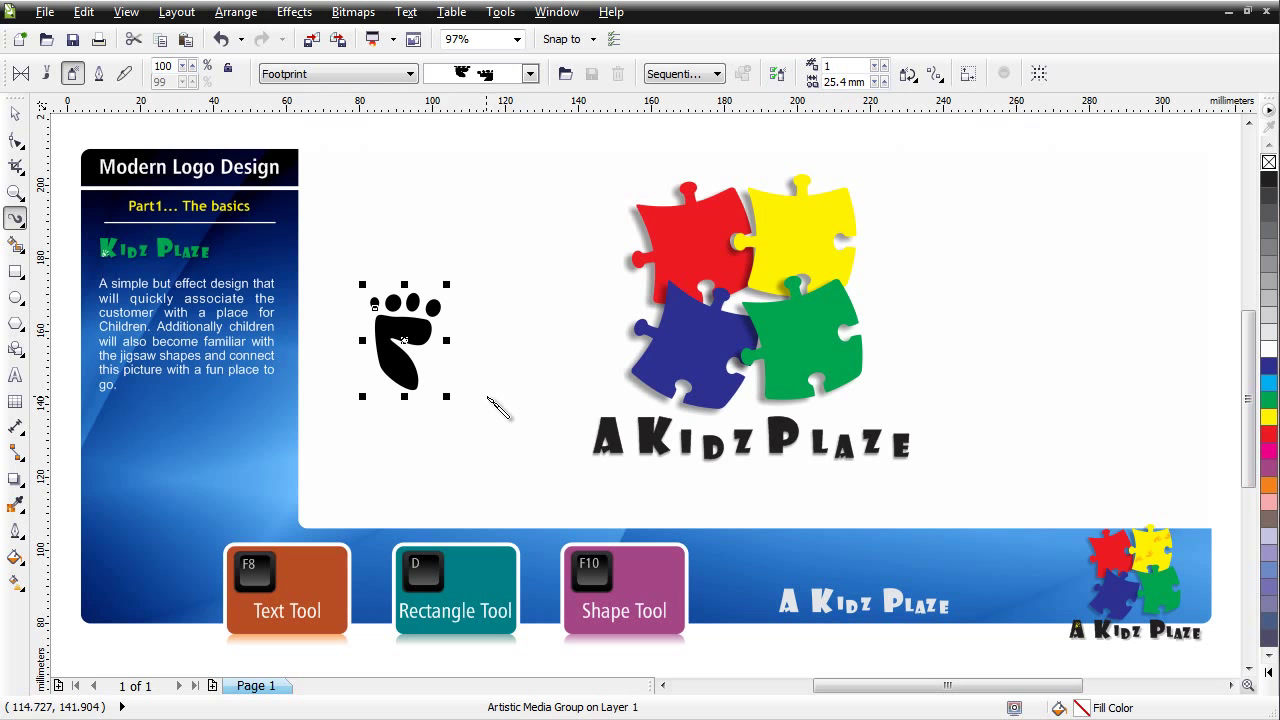
{"action": "left_click", "coordinate": [531, 75]}
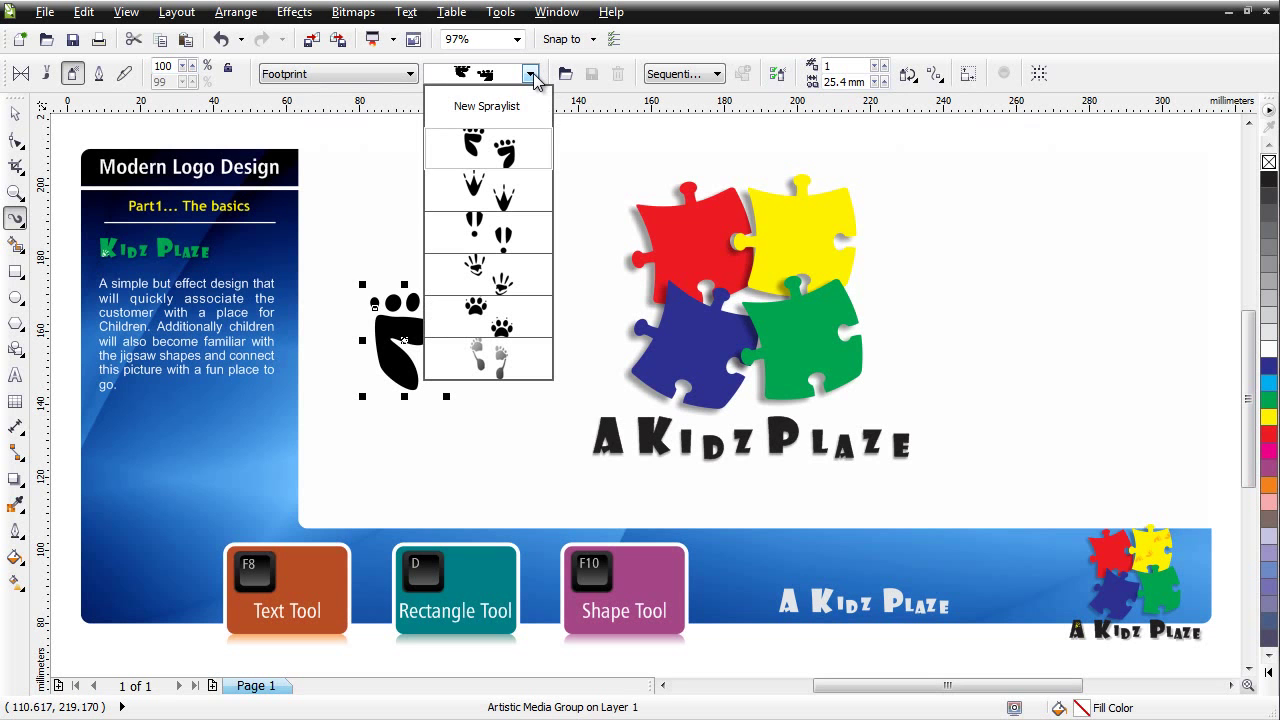
{"action": "mouse_move", "coordinate": [502, 280]}
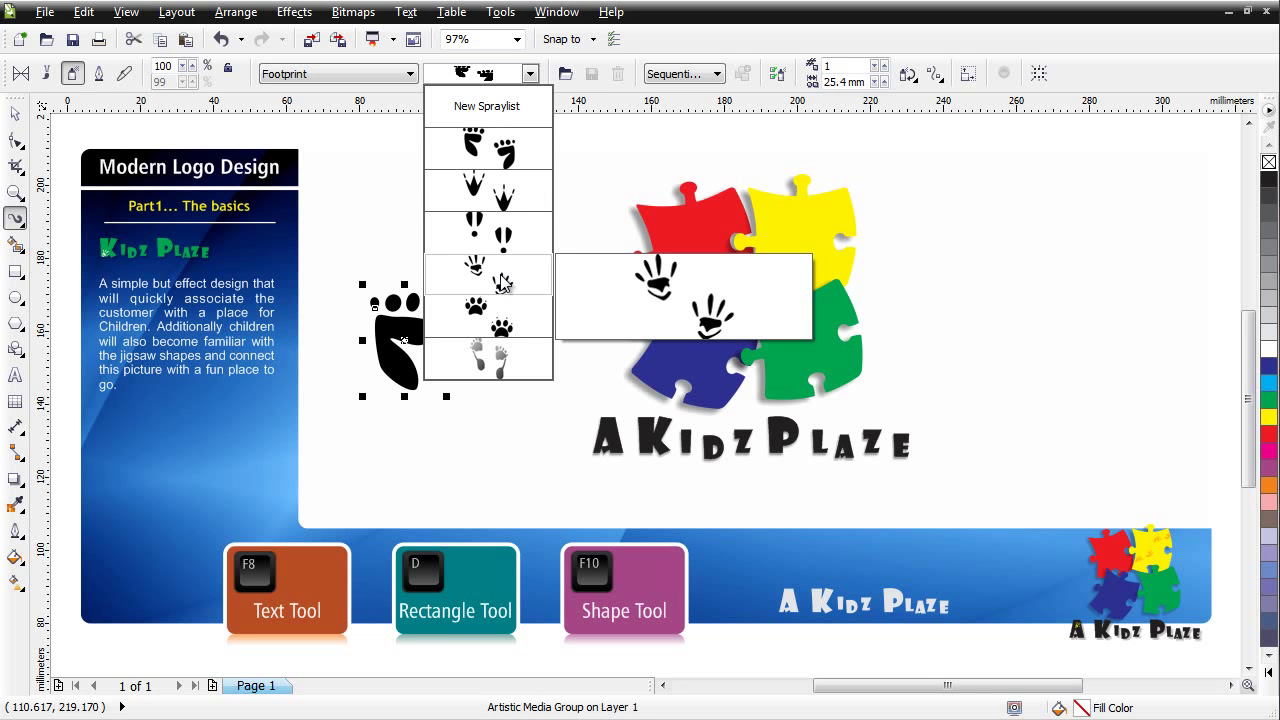
{"action": "left_click", "coordinate": [502, 283]}
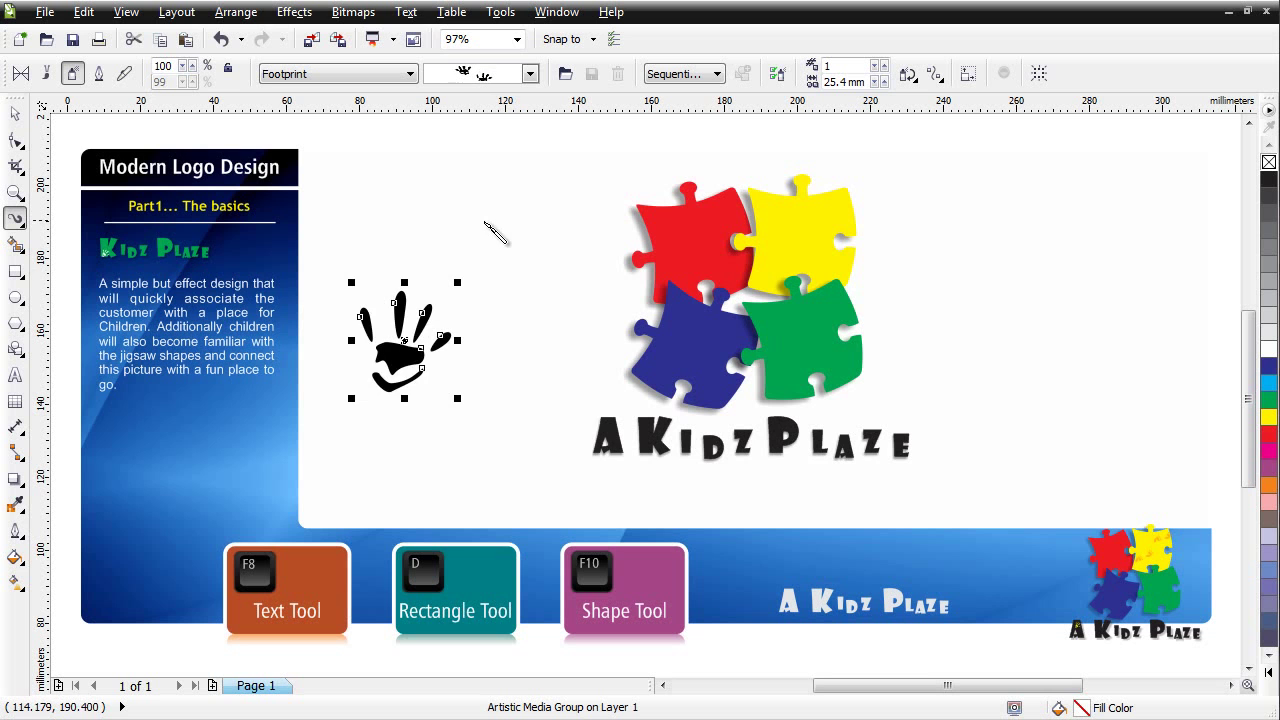
{"action": "key", "text": "ctrl+z"}
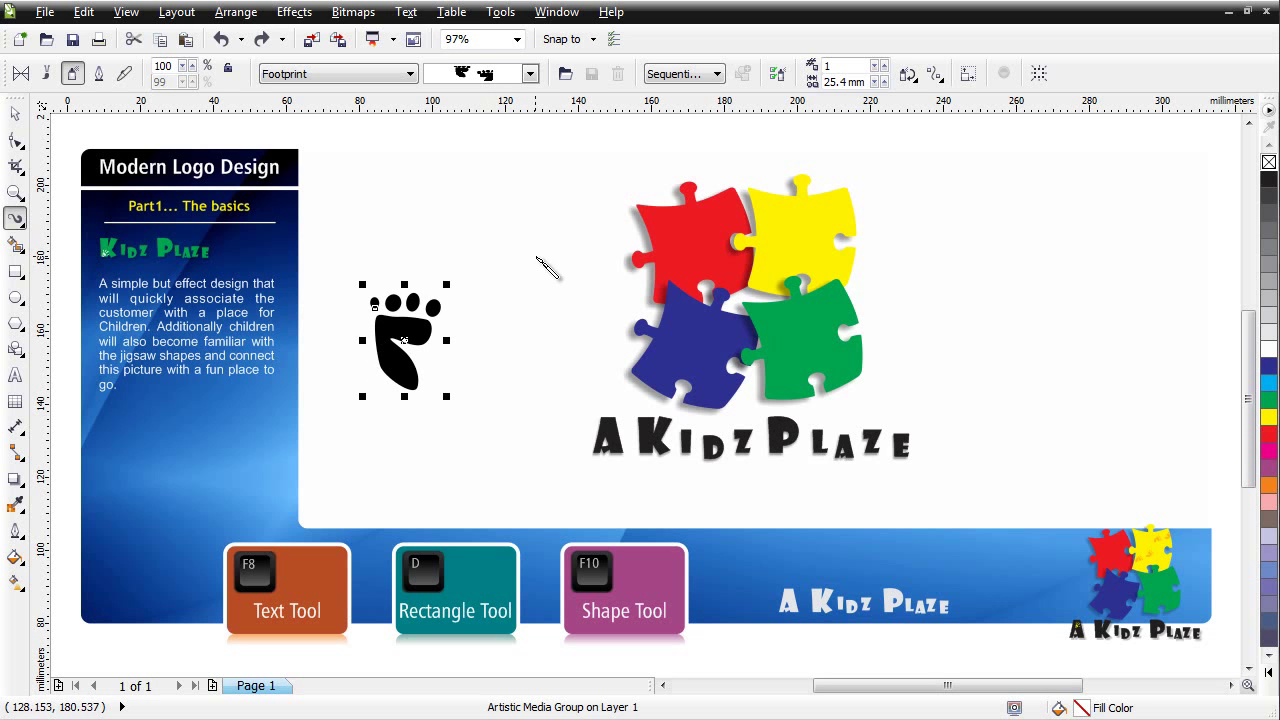
Spray a single handprint between the footprint and the jigsaw pieces, using the Footprint category's hand pattern.
{"action": "left_click", "coordinate": [530, 73]}
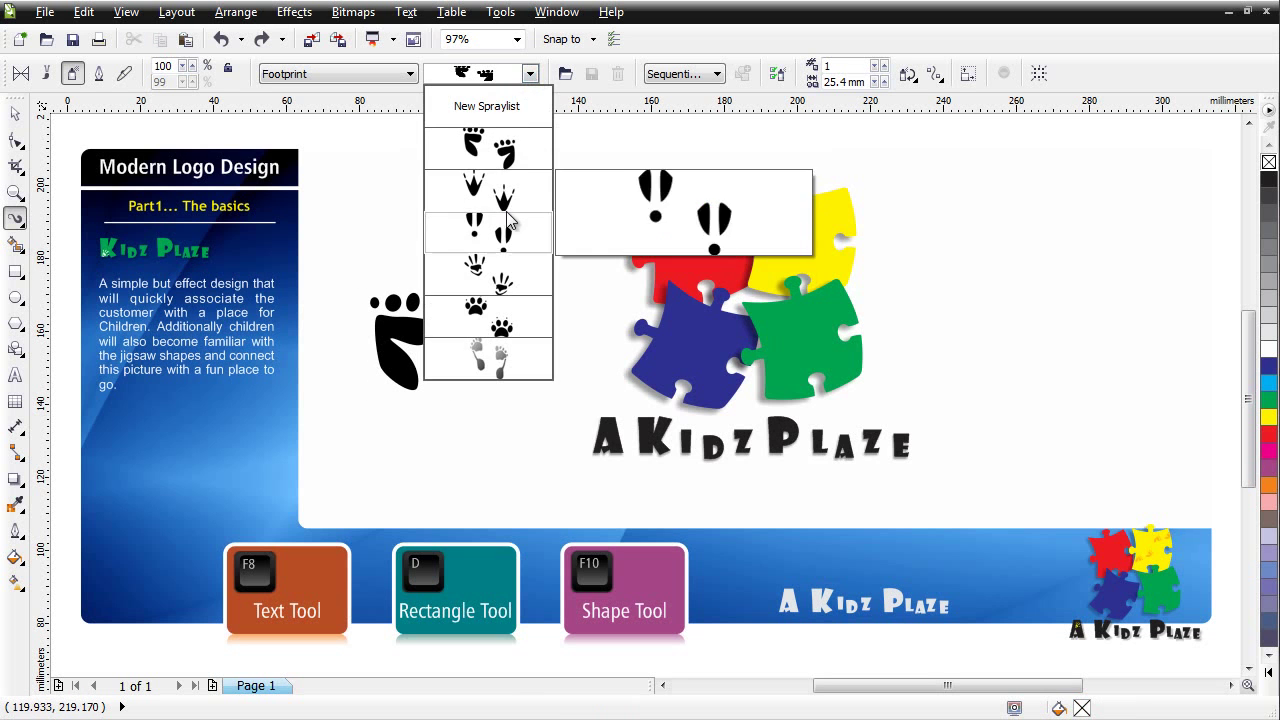
{"action": "left_click", "coordinate": [511, 291]}
{"action": "left_click_drag", "start_coordinate": [514, 277], "coordinate": [532, 250]}
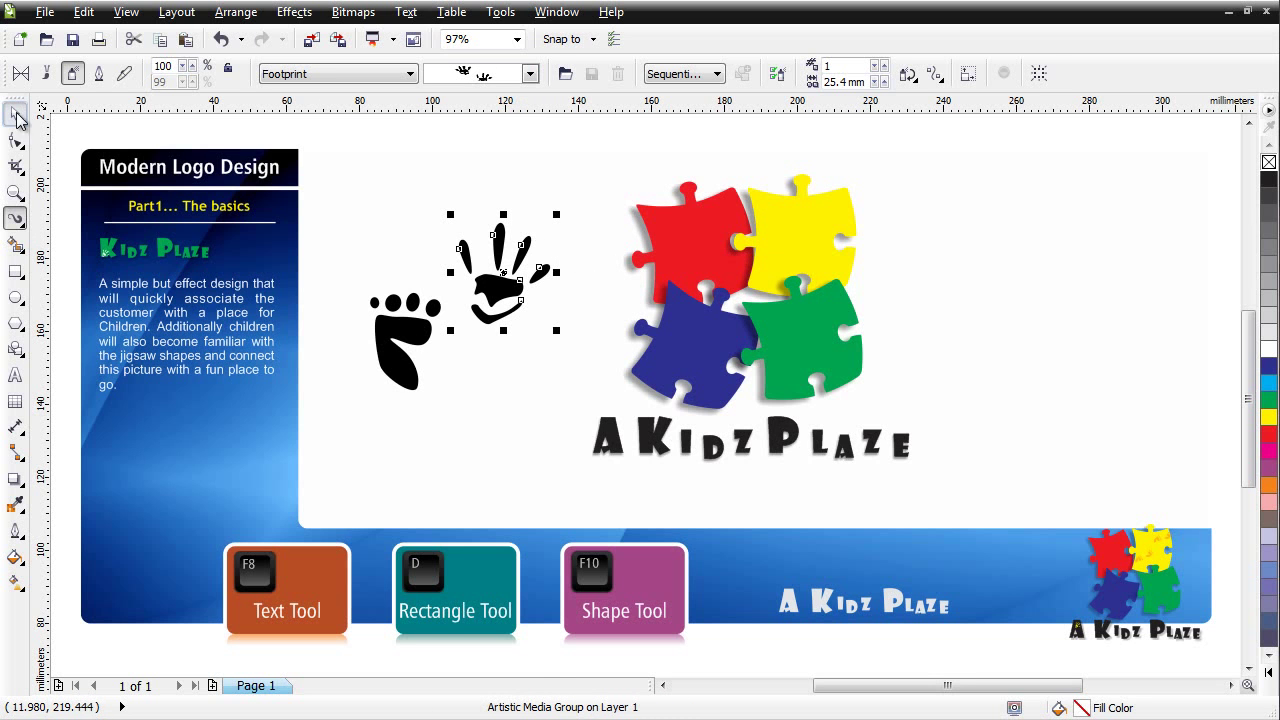
Break the handprint's artistic media group apart and delete its separated path line.
{"action": "left_click", "coordinate": [15, 113]}
{"action": "right_click", "coordinate": [505, 302]}
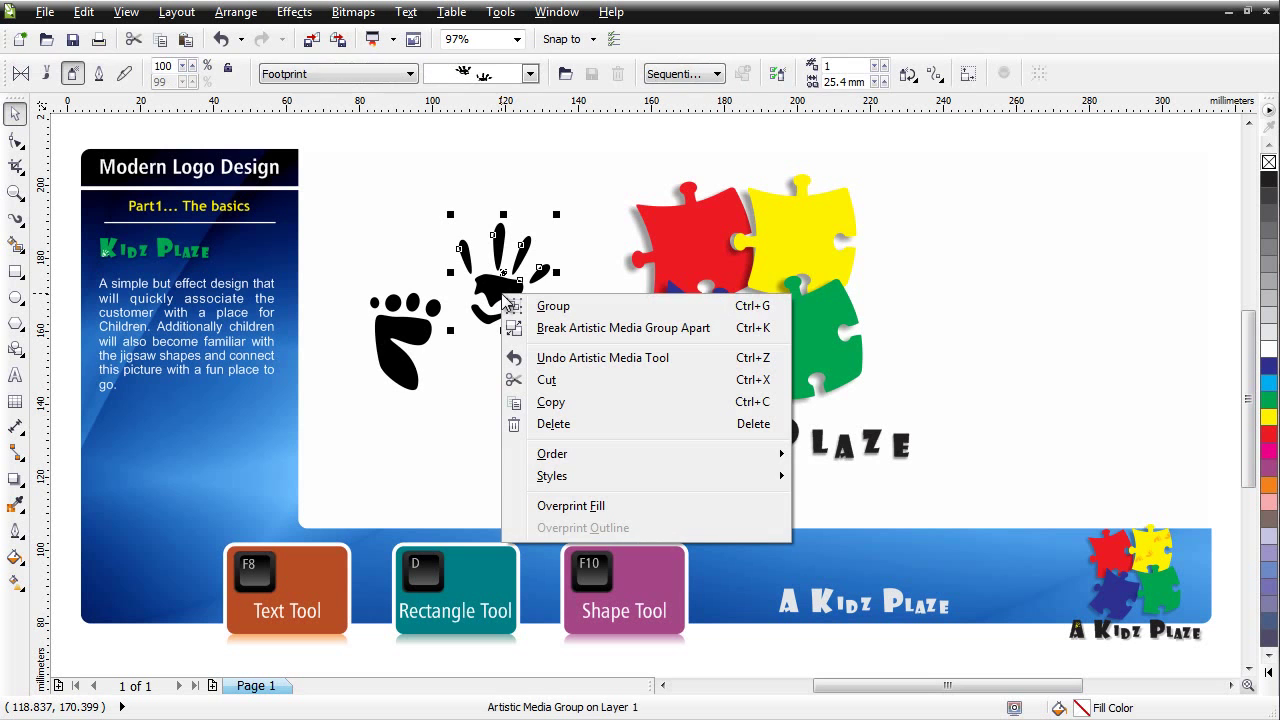
{"action": "left_click", "coordinate": [590, 338]}
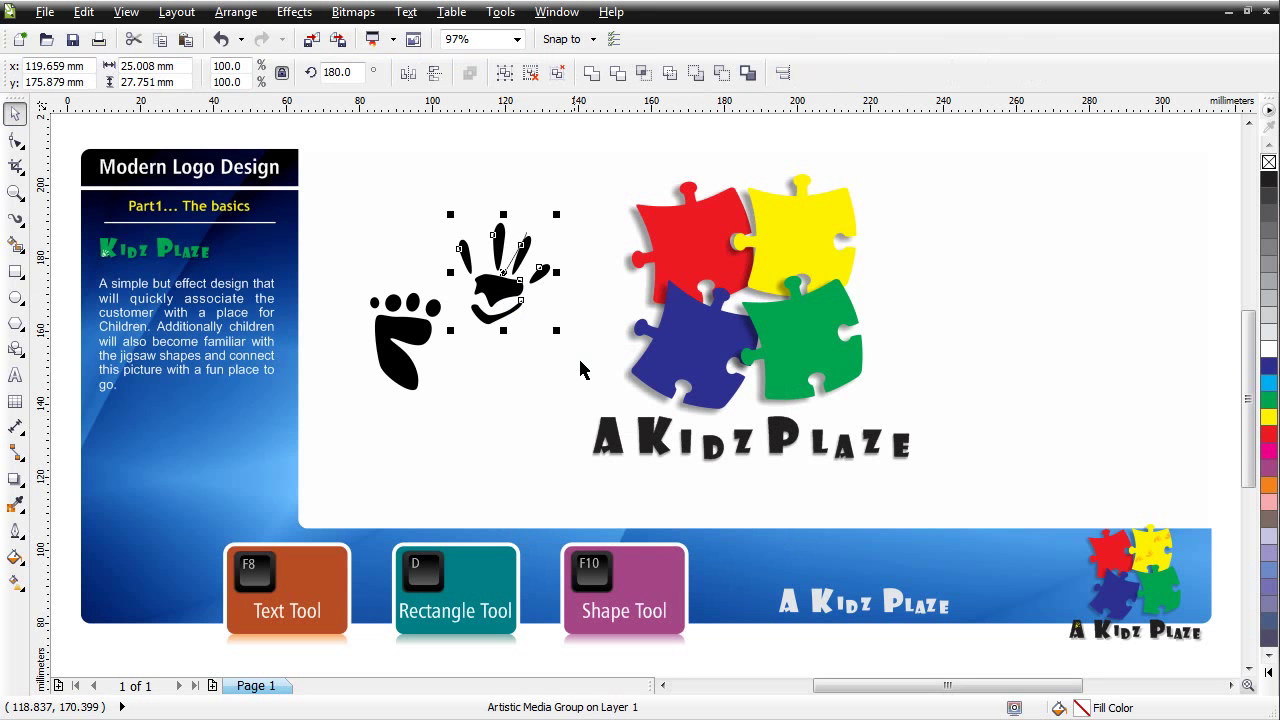
{"action": "left_click", "coordinate": [544, 348]}
{"action": "left_click_drag", "start_coordinate": [530, 240], "coordinate": [546, 181]}
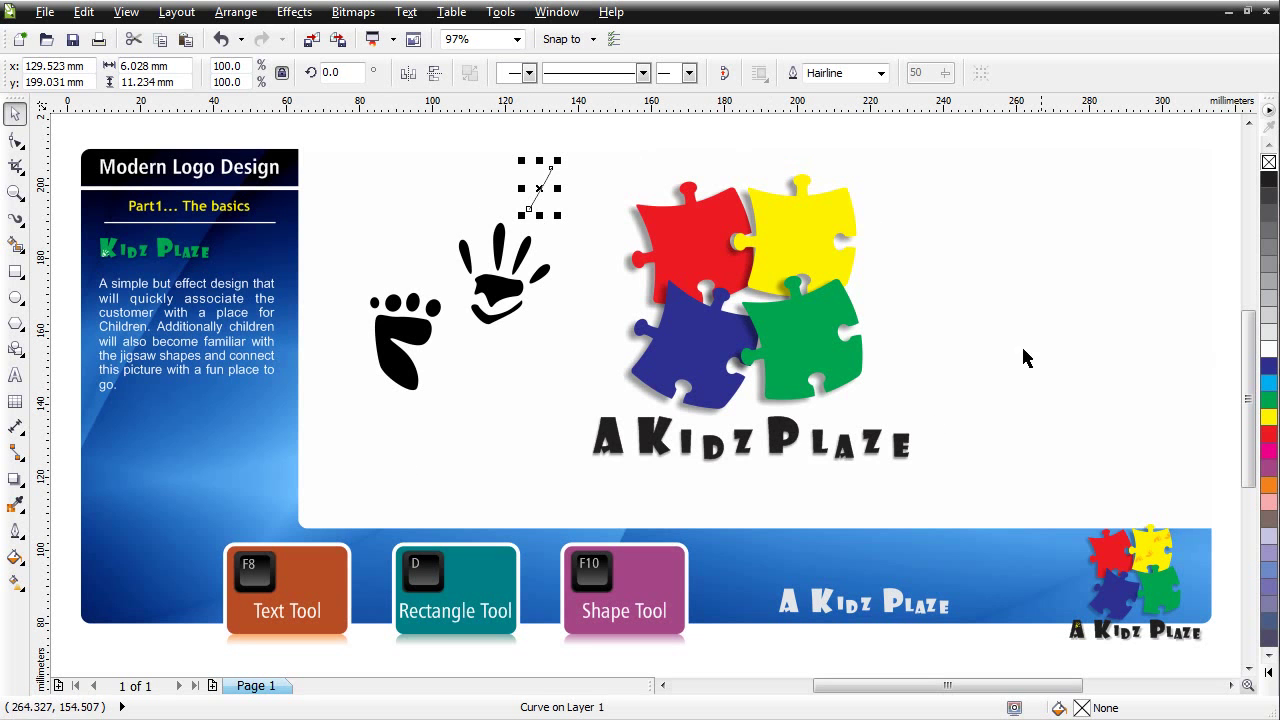
{"action": "key", "text": "Delete"}
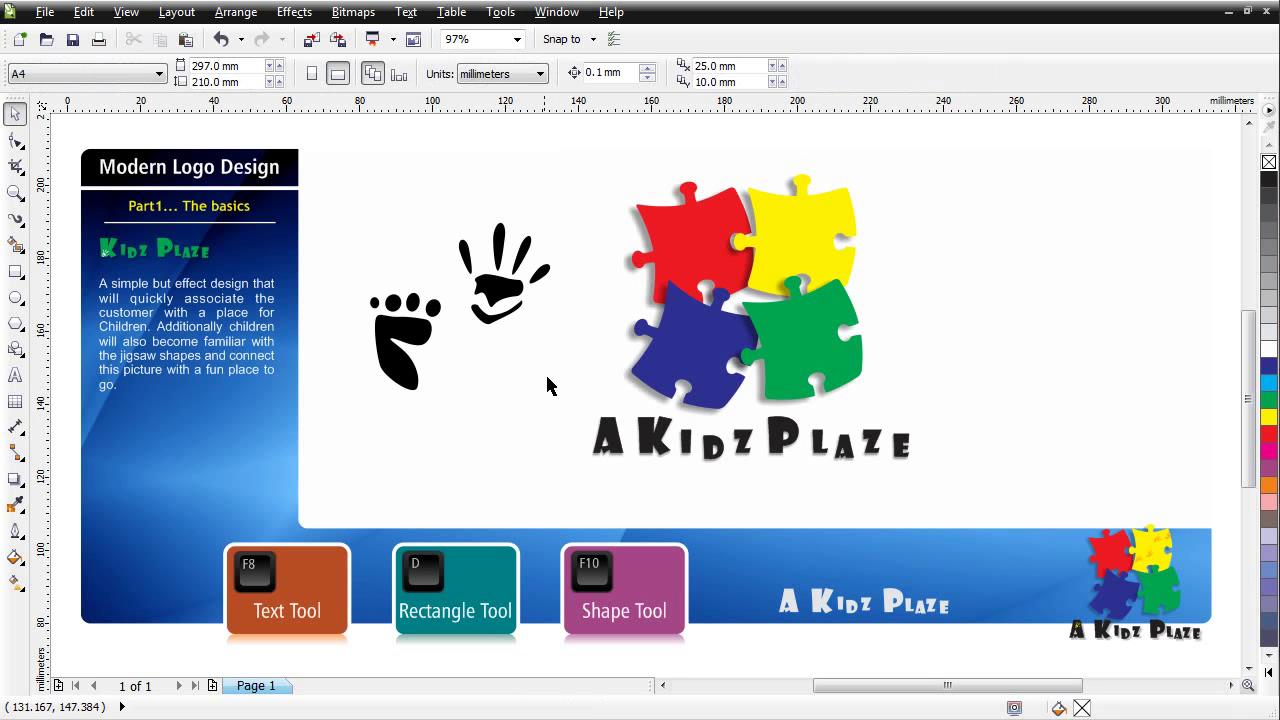
Break the footprint's artistic media group apart and delete its separated path line.
{"action": "left_click", "coordinate": [415, 340]}
{"action": "right_click", "coordinate": [401, 328]}
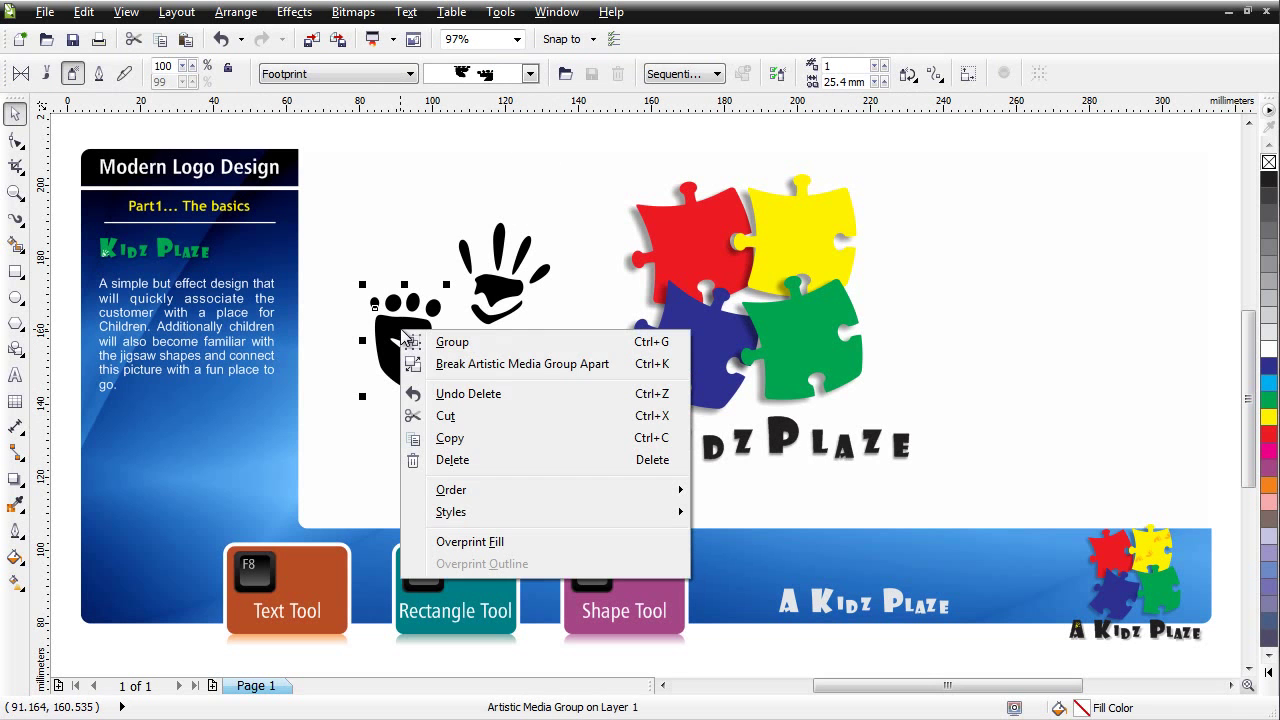
{"action": "left_click", "coordinate": [537, 368]}
{"action": "left_click", "coordinate": [489, 390]}
{"action": "left_click", "coordinate": [449, 386]}
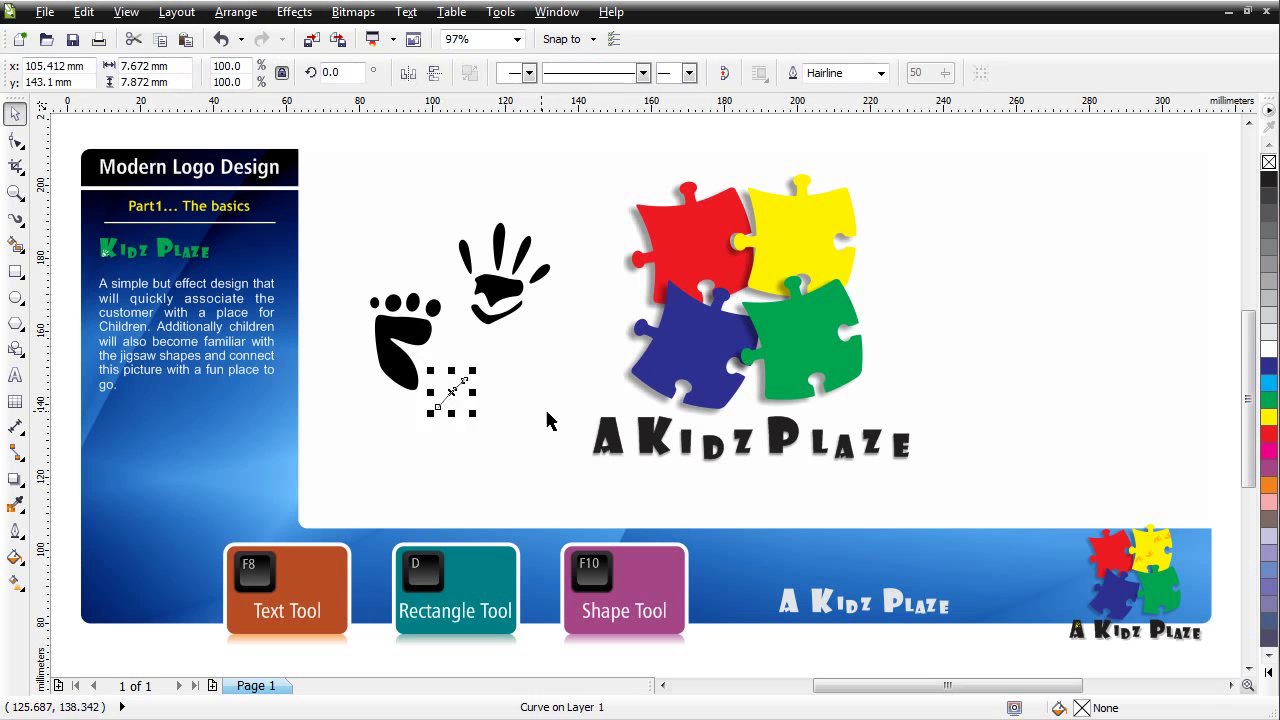
{"action": "key", "text": "Delete"}
Fit the footprint into the yellow jigsaw piece's lower-left corner, rotated to about 139.3° and scaled to about 6 mm wide.
{"action": "left_click_drag", "start_coordinate": [437, 332], "coordinate": [775, 240]}
{"action": "left_click", "coordinate": [775, 240]}
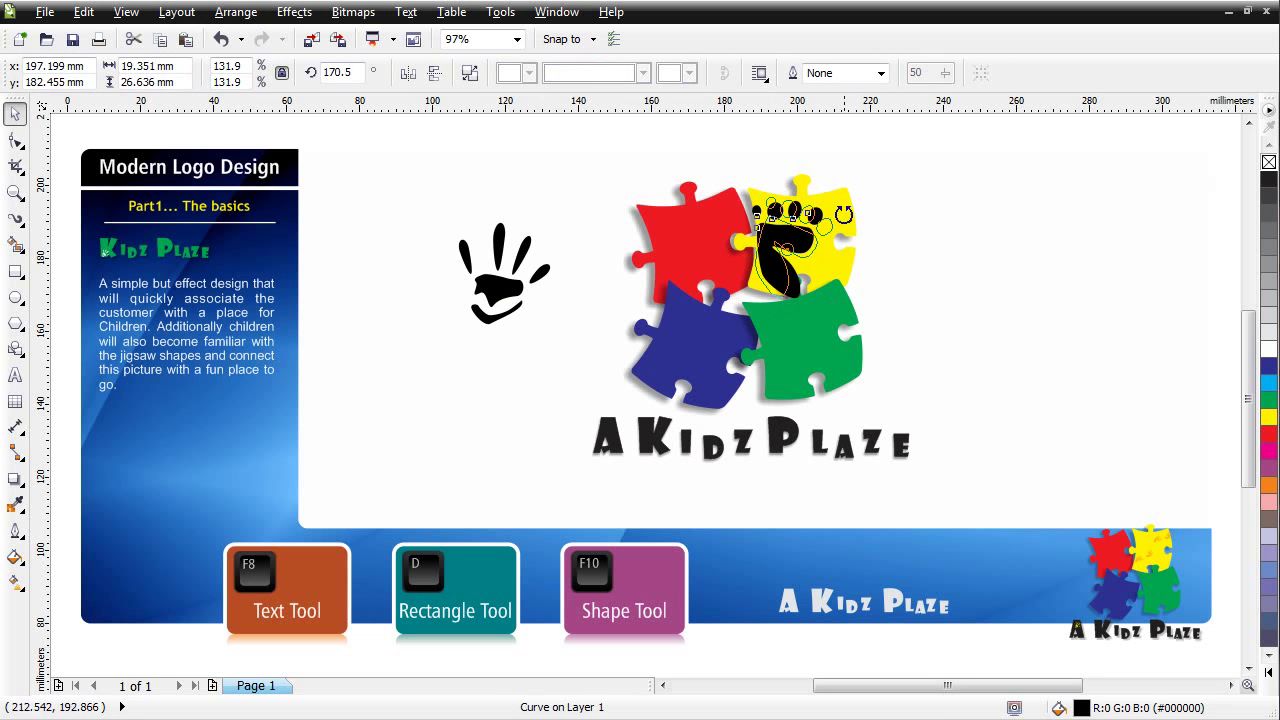
{"action": "left_click_drag", "start_coordinate": [830, 200], "coordinate": [858, 255]}
{"action": "left_click", "coordinate": [792, 214]}
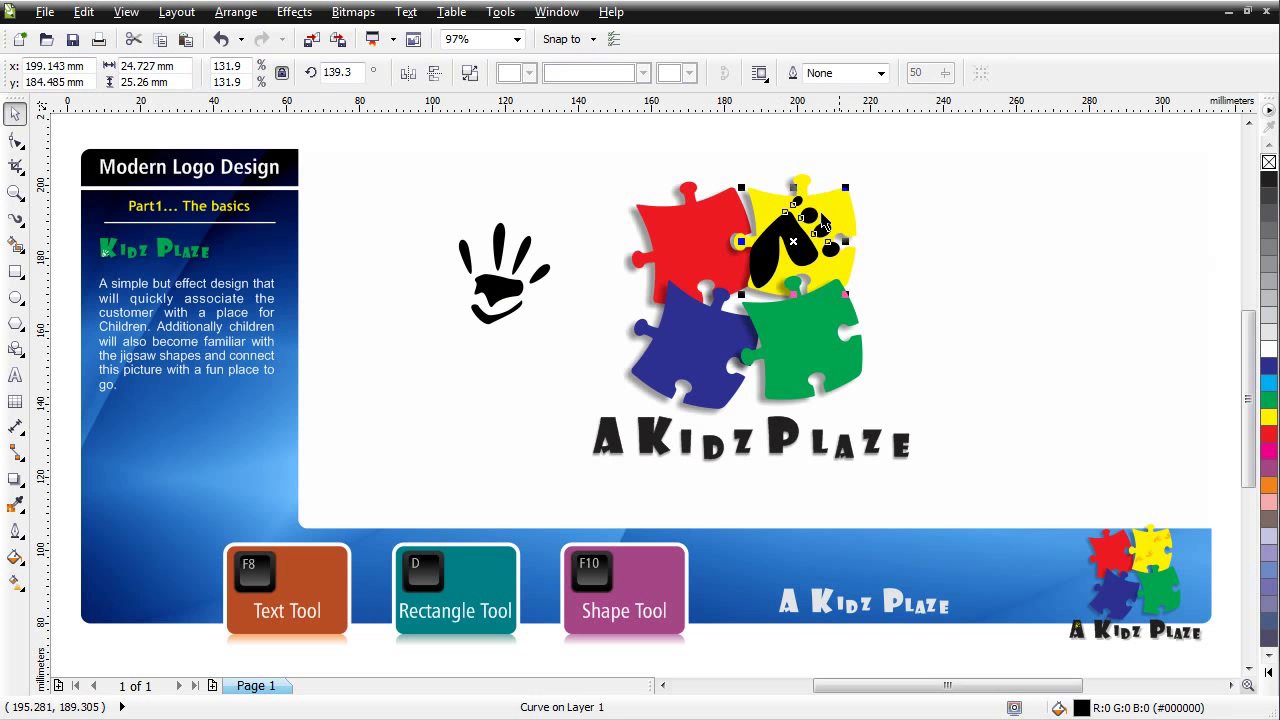
{"action": "left_click_drag", "start_coordinate": [848, 189], "coordinate": [740, 268]}
{"action": "scroll", "coordinate": [787, 283], "scroll_direction": "up", "scroll_amount": 2}
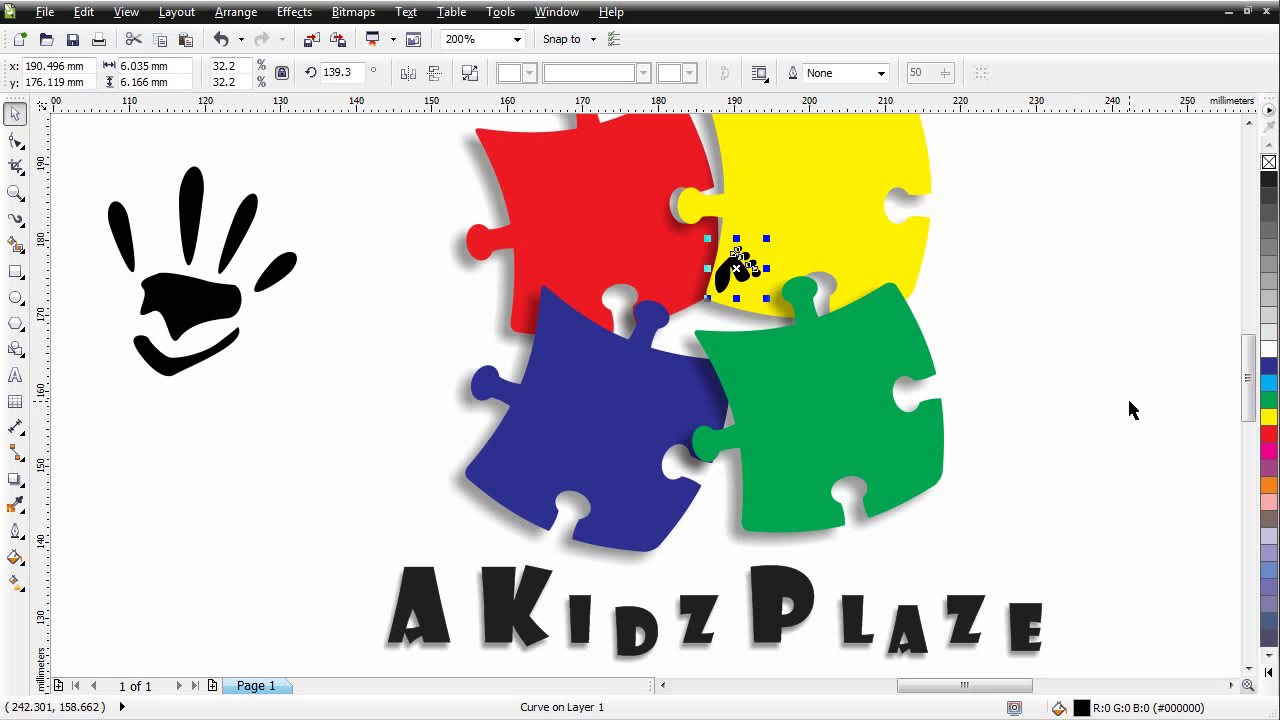
Fill the footprint orange (C0 M60 Y100 K0) and place a copy of it near the yellow jigsaw piece's upper-right corner.
{"action": "left_click", "coordinate": [1268, 484]}
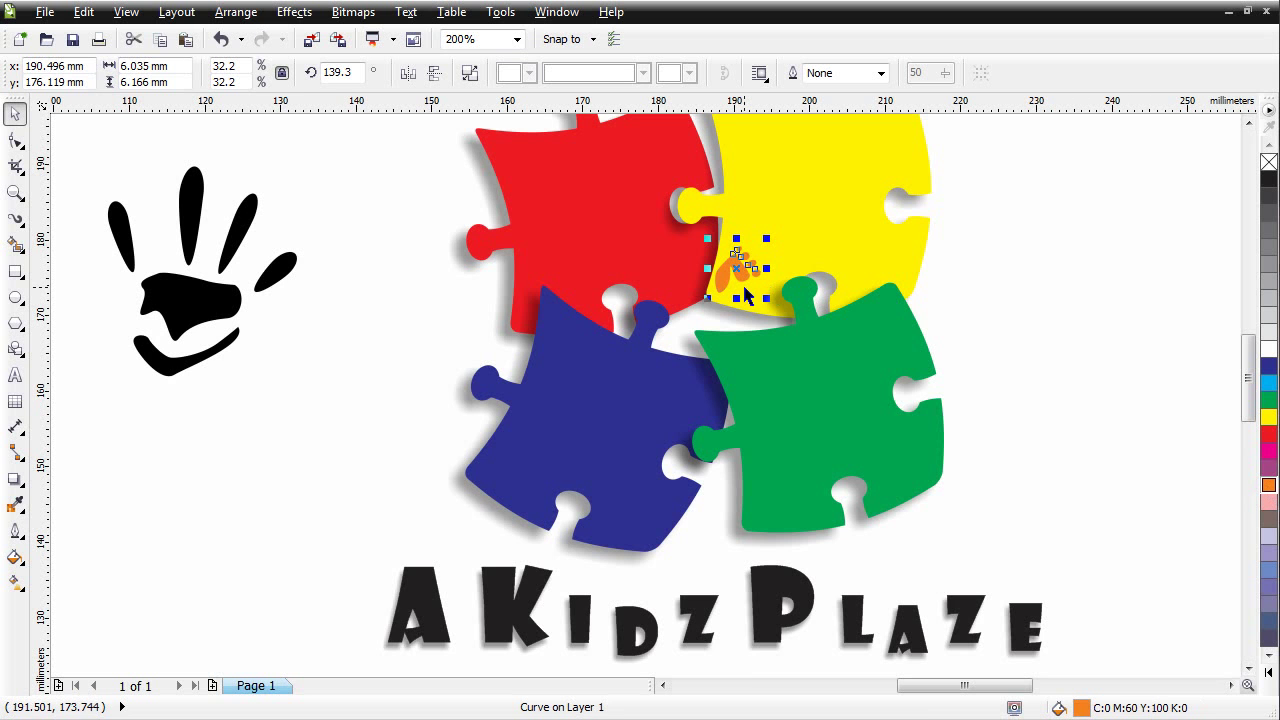
{"action": "left_click_drag", "start_coordinate": [745, 278], "coordinate": [857, 125]}
{"action": "left_click", "coordinate": [1248, 124]}
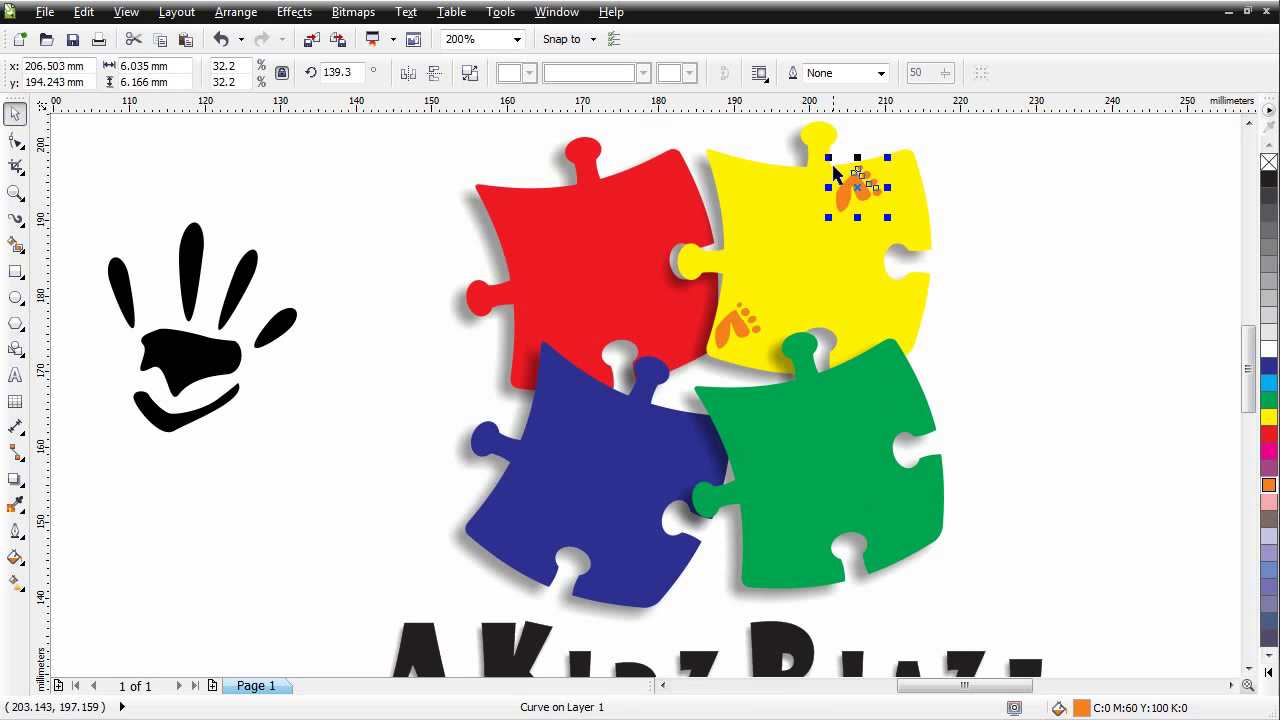
{"action": "left_click_drag", "start_coordinate": [828, 157], "coordinate": [894, 243]}
{"action": "left_click", "coordinate": [1088, 314]}
{"action": "left_click", "coordinate": [906, 243]}
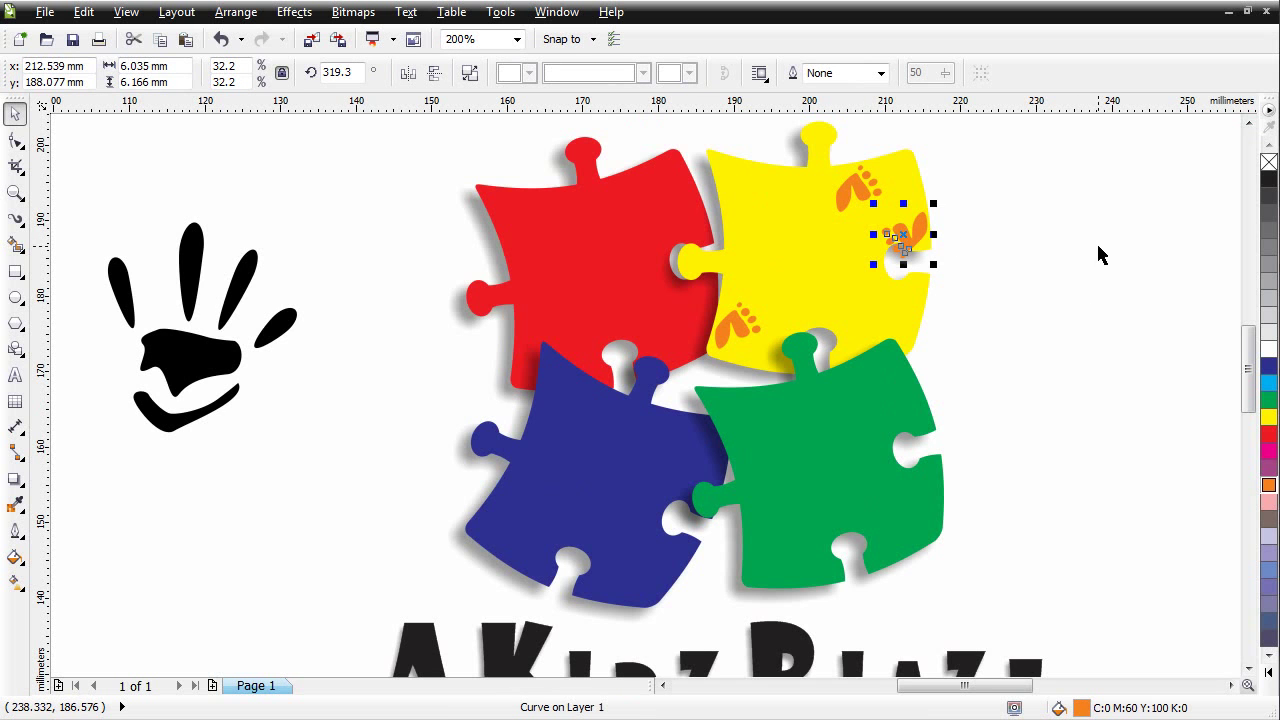
{"action": "key", "text": "ctrl+z"}
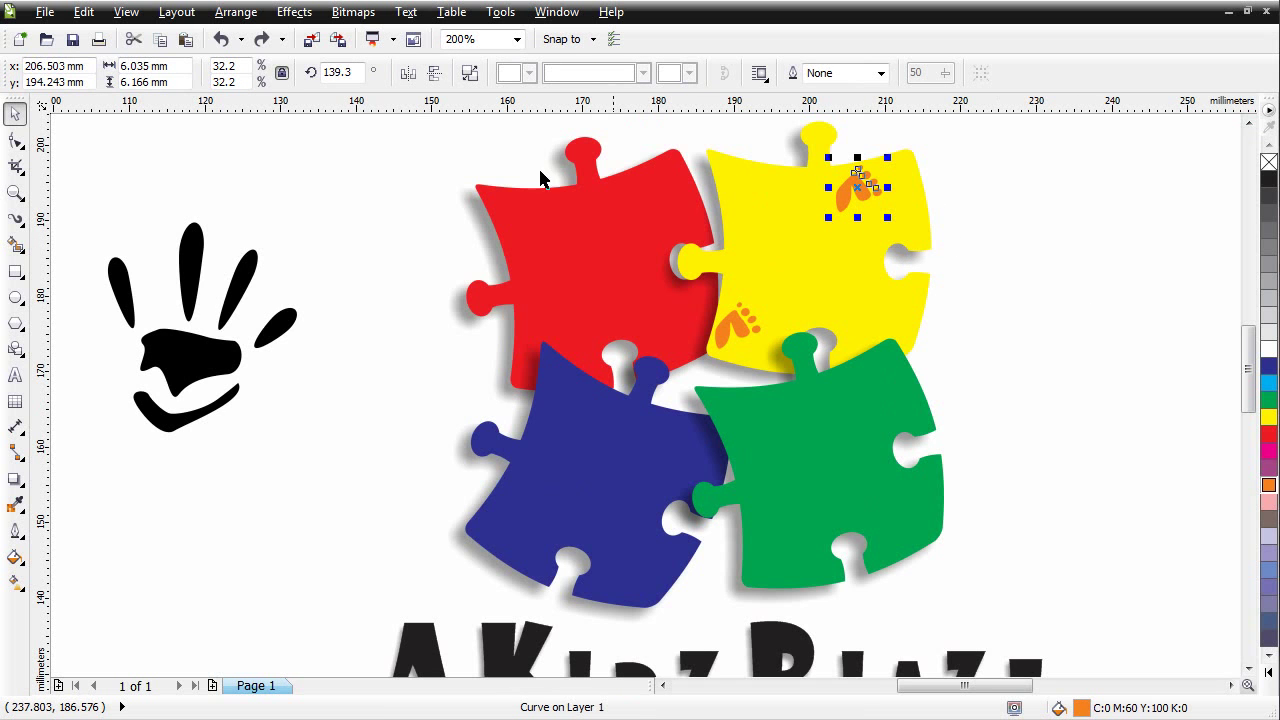
Add a mirrored copy of the upper footprint, rotated to about 306.5°, and position it in the yellow piece's upper-right corner.
{"action": "left_click", "coordinate": [434, 72]}
{"action": "left_click_drag", "start_coordinate": [857, 190], "coordinate": [929, 180]}
{"action": "left_click", "coordinate": [884, 214]}
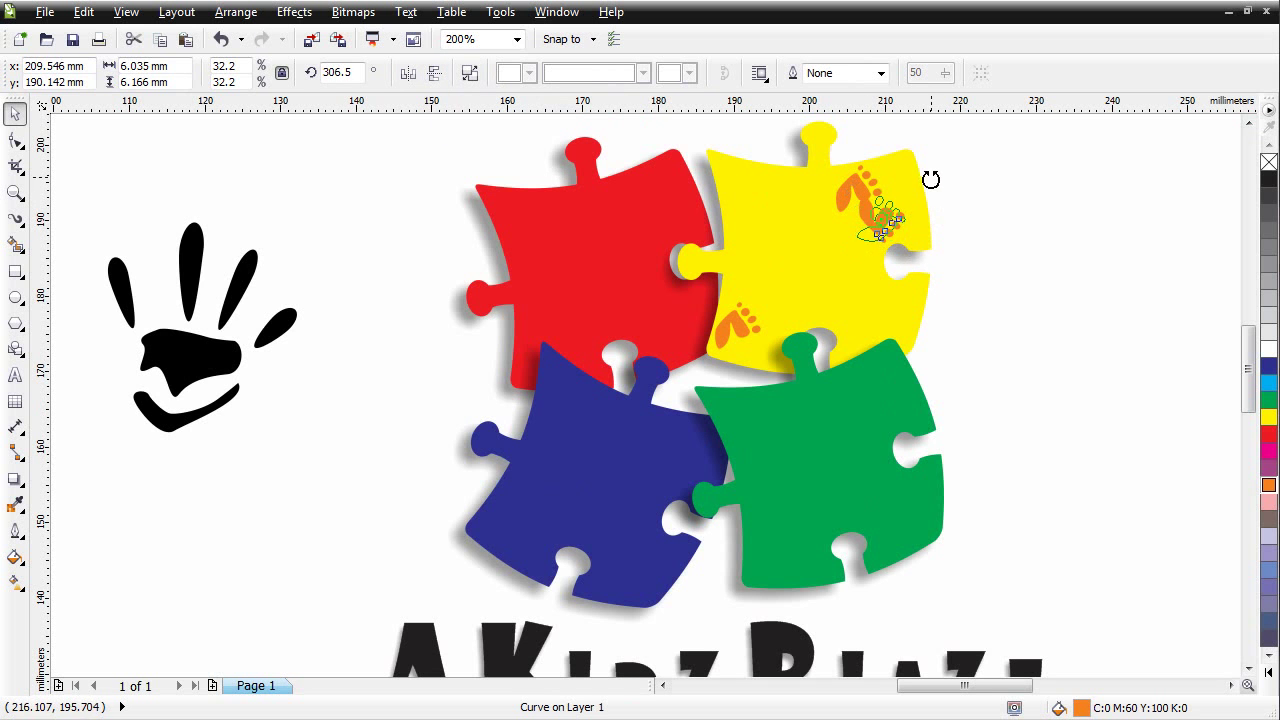
{"action": "left_click", "coordinate": [1005, 212]}
{"action": "left_click_drag", "start_coordinate": [880, 228], "coordinate": [909, 211]}
Shift the unmirrored upper footprint slightly down and left, and copy the mirrored footprint beside the yellow piece's lower-left footprint.
{"action": "left_click", "coordinate": [849, 200]}
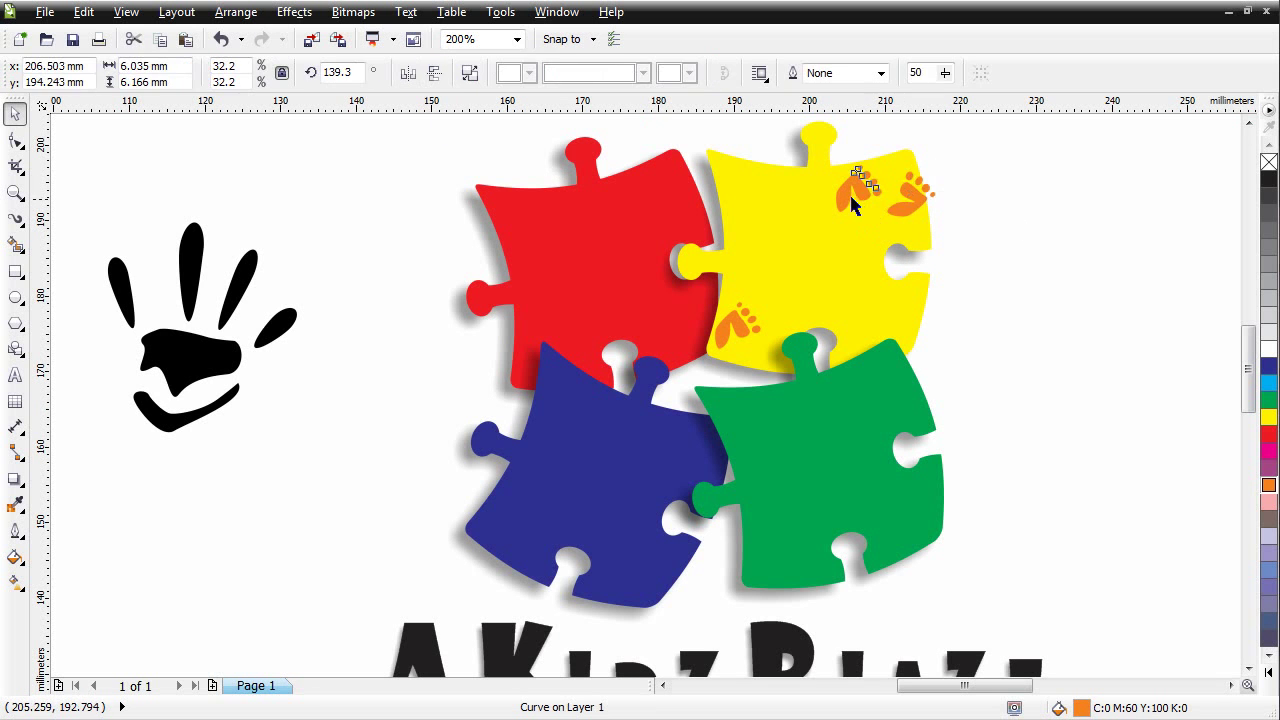
{"action": "left_click", "coordinate": [910, 208]}
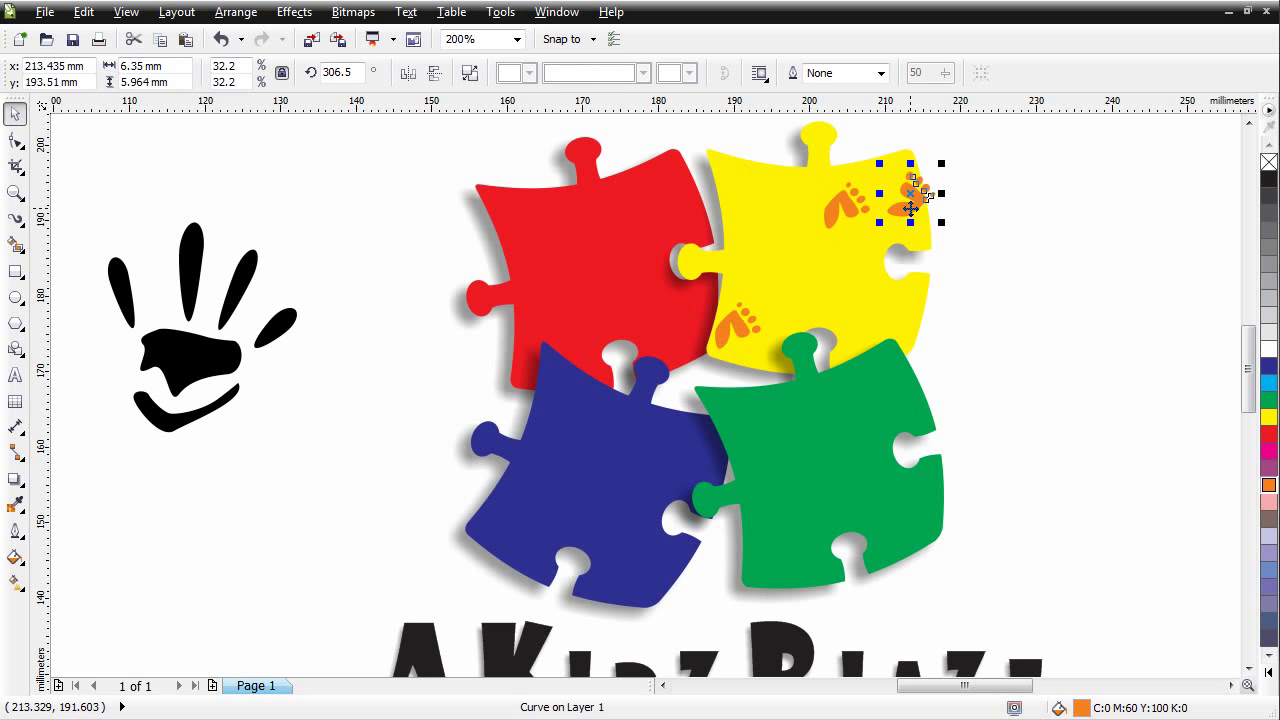
{"action": "left_click_drag", "start_coordinate": [910, 203], "coordinate": [802, 301]}
{"action": "left_click", "coordinate": [1052, 320]}
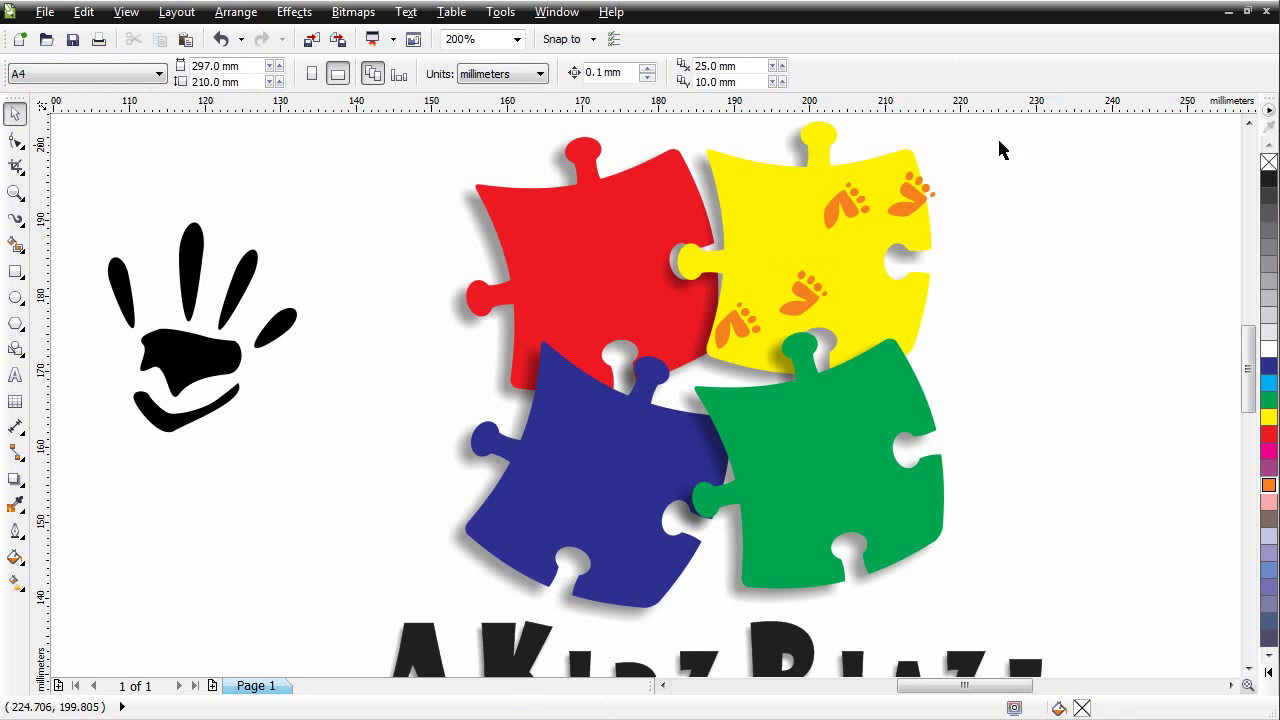
Apply a Uniform transparency of 50 to all four orange footprints on the yellow jigsaw piece.
{"action": "left_click_drag", "start_coordinate": [999, 142], "coordinate": [690, 390]}
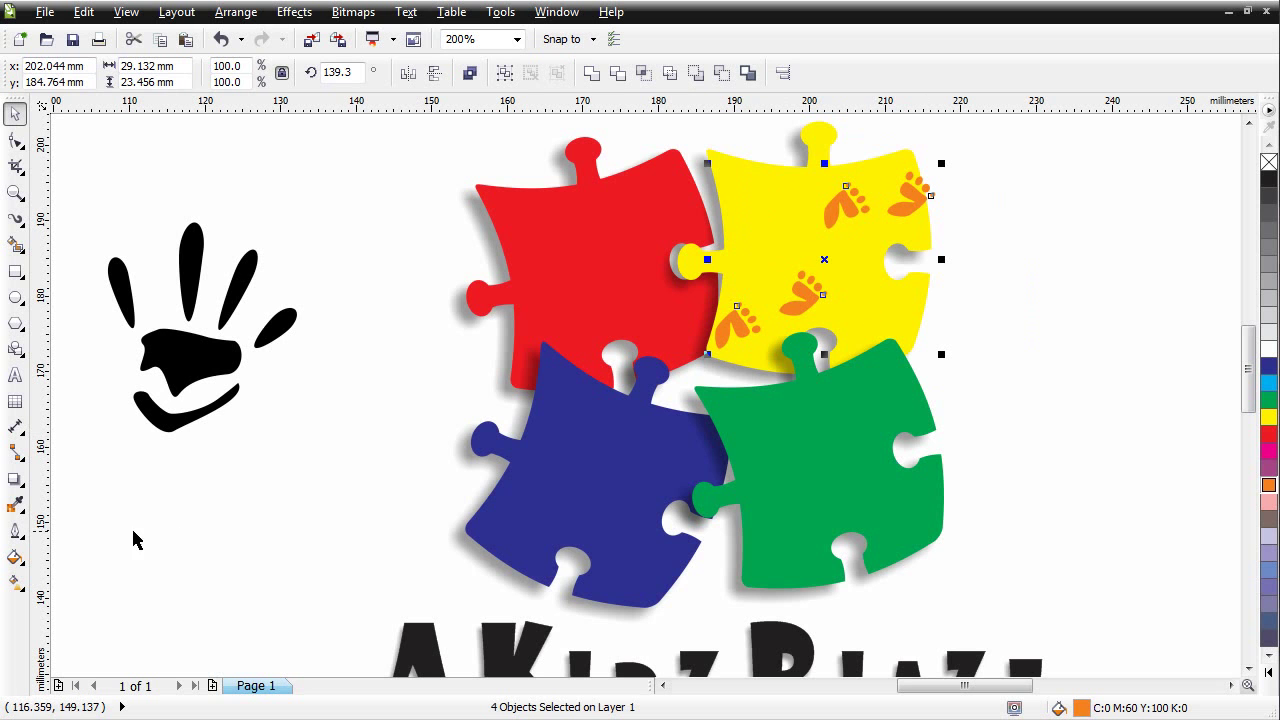
{"action": "left_click", "coordinate": [19, 483]}
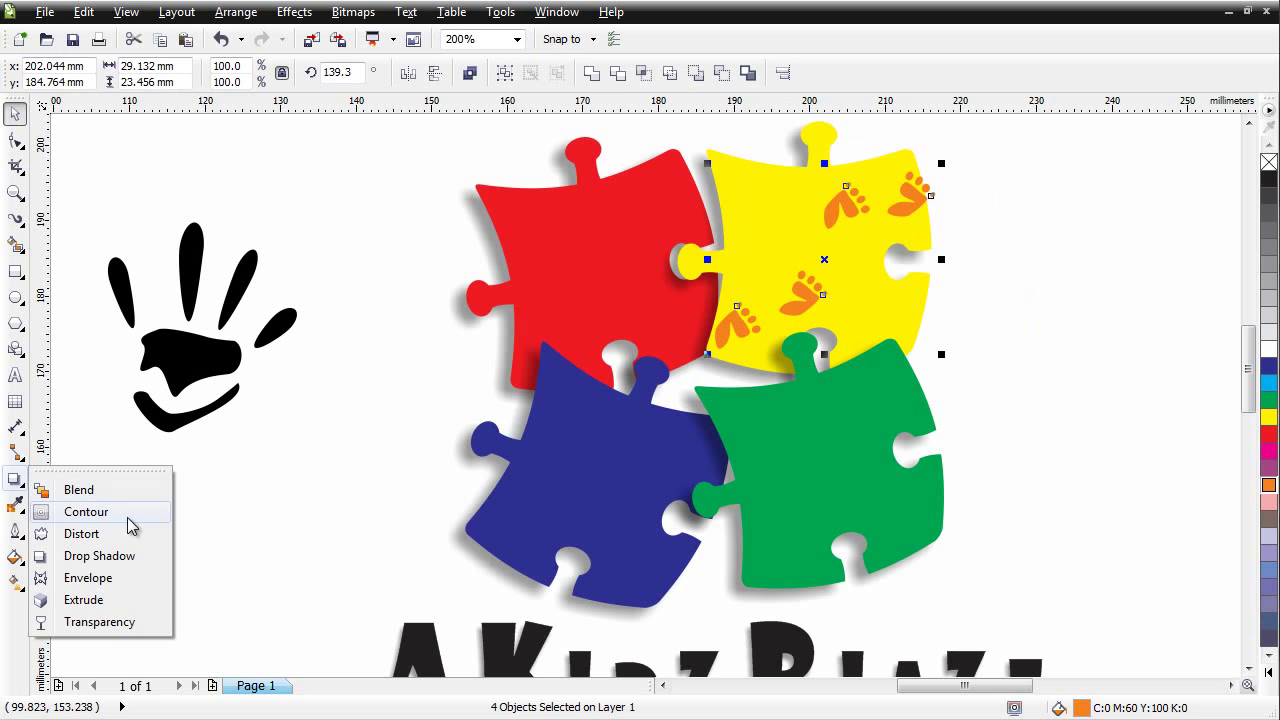
{"action": "left_click", "coordinate": [105, 622]}
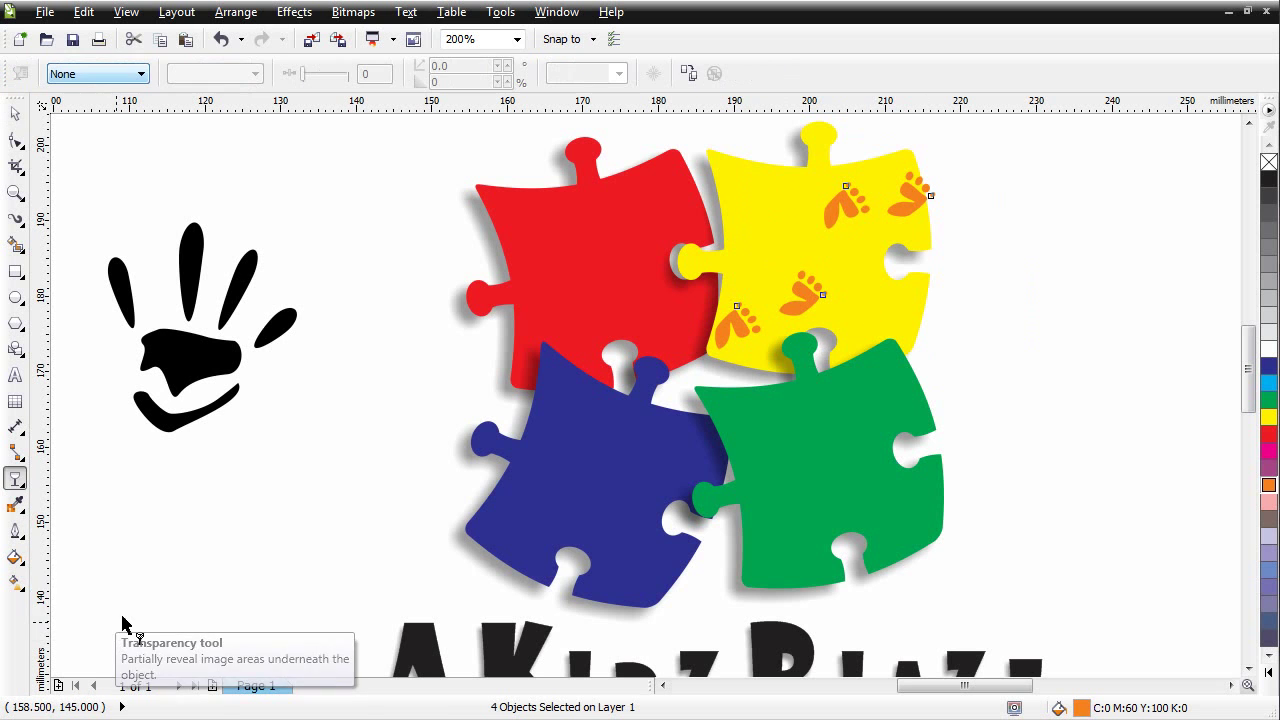
{"action": "left_click", "coordinate": [141, 75]}
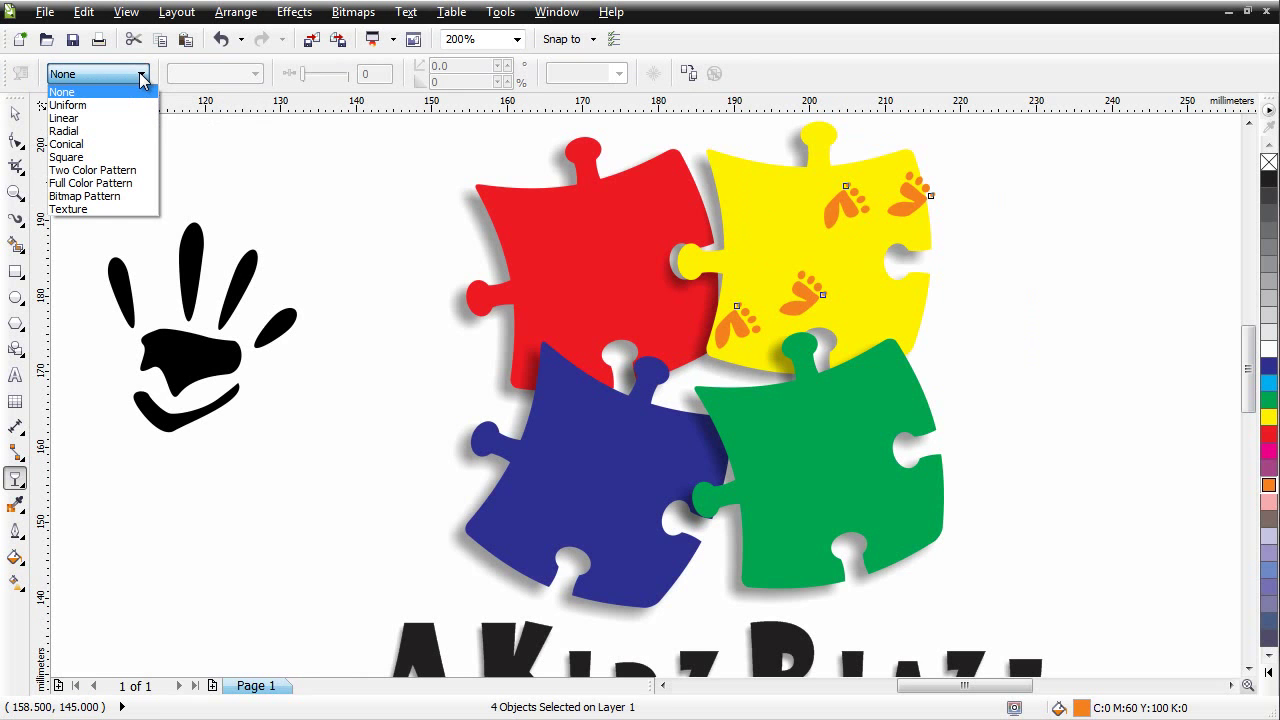
{"action": "left_click", "coordinate": [123, 106]}
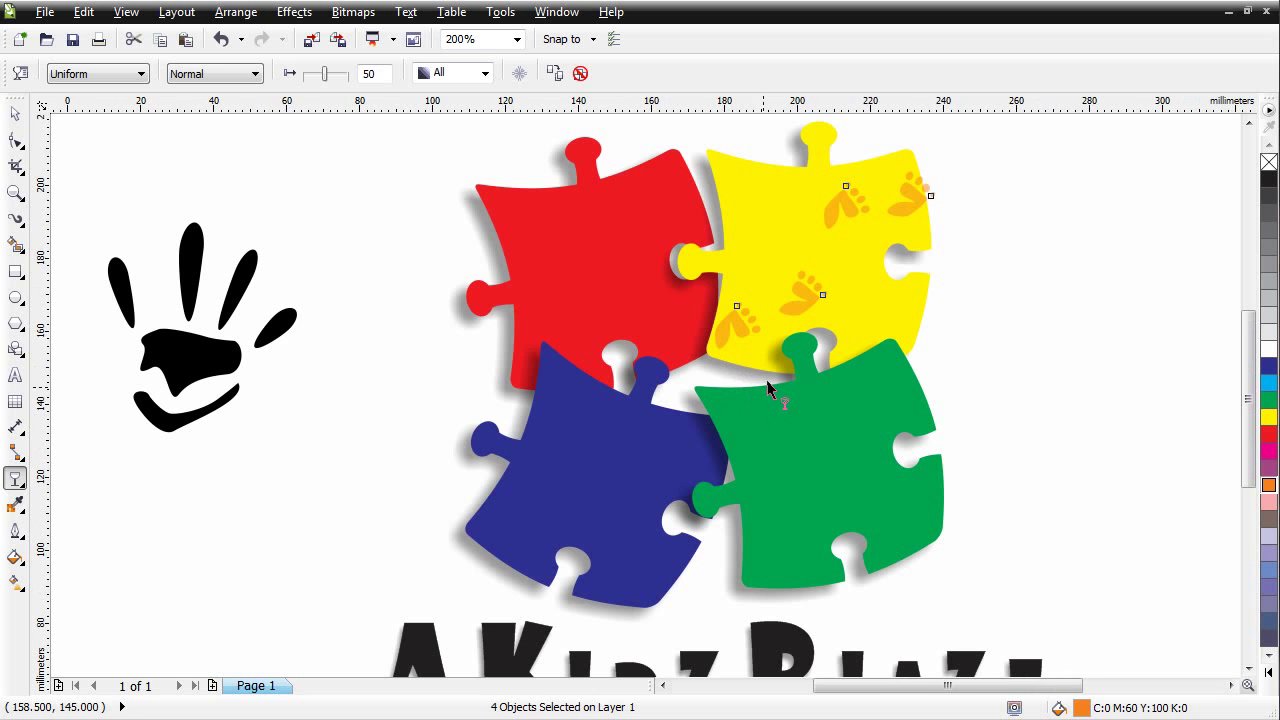
Move the black handprint down beside the first letter A of the A Kidz Plaze text.
{"action": "key", "text": "shift+F4"}
{"action": "left_click", "coordinate": [15, 113]}
{"action": "left_click", "coordinate": [446, 351]}
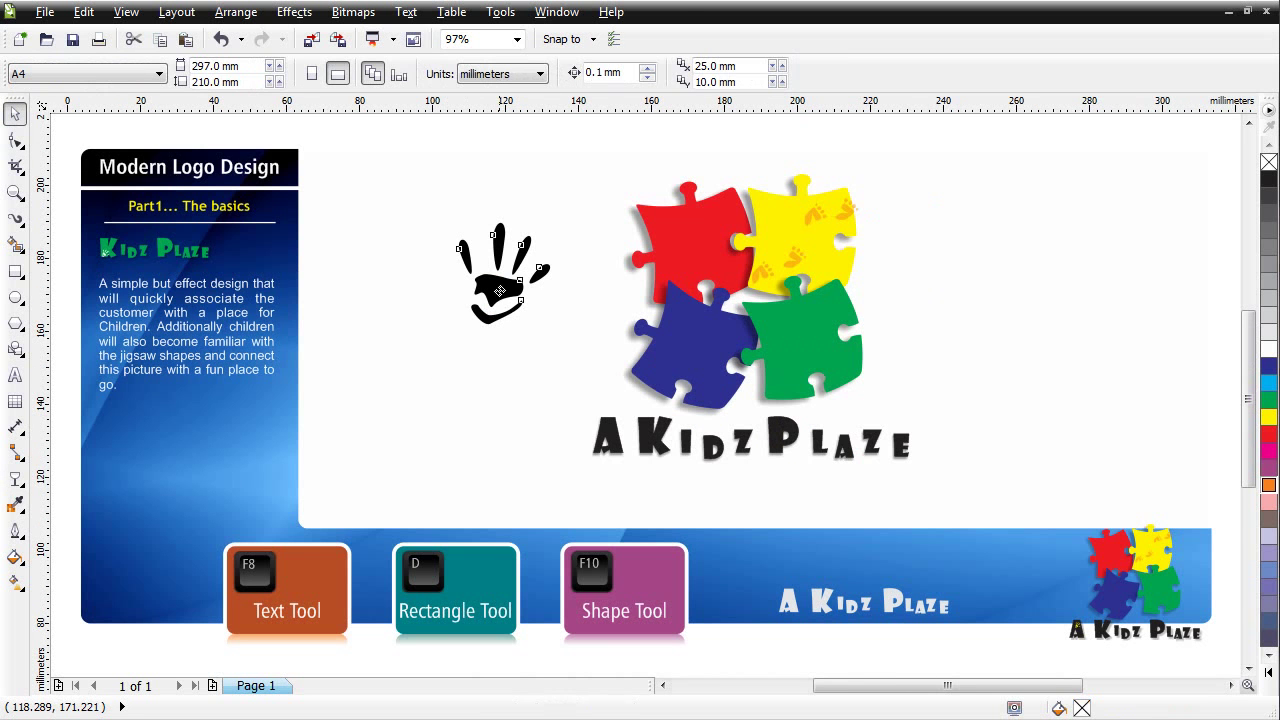
{"action": "left_click_drag", "start_coordinate": [501, 287], "coordinate": [562, 432]}
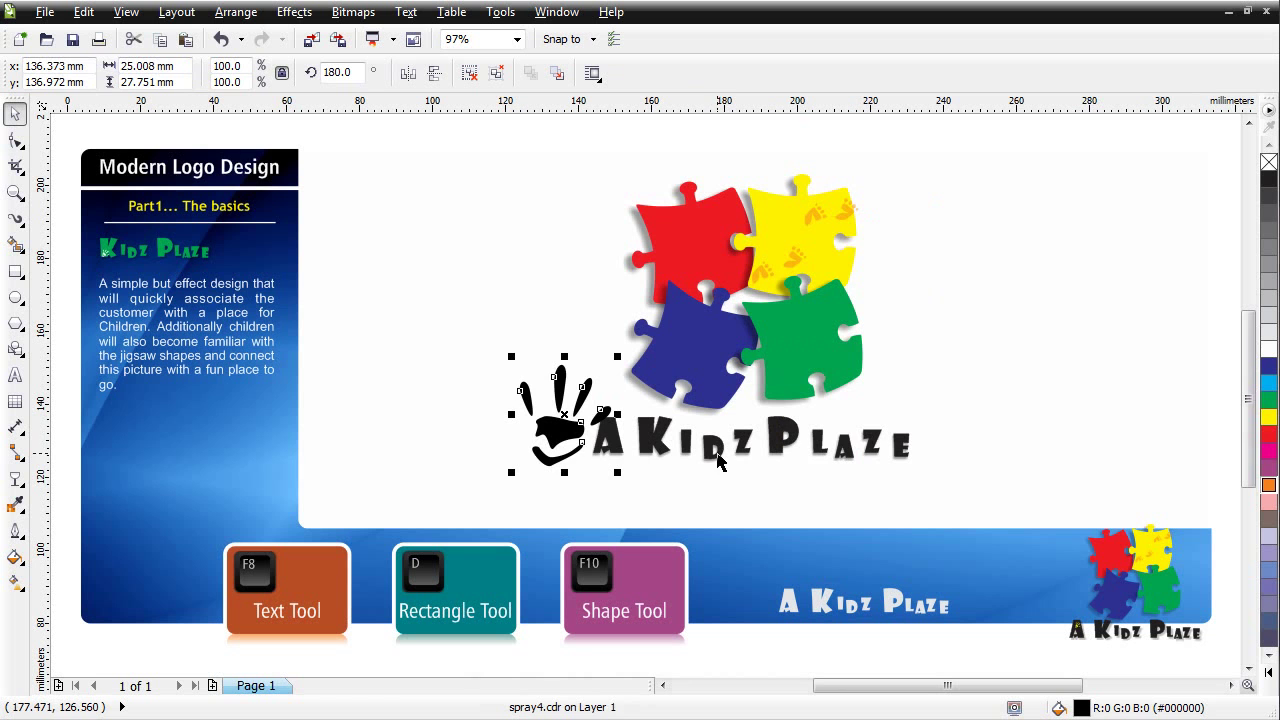
Fill the handprint yellow and scale it down to fit on the upper part of the first letter A.
{"action": "left_click", "coordinate": [1268, 417]}
{"action": "left_click_drag", "start_coordinate": [617, 356], "coordinate": [545, 440]}
{"action": "left_click", "coordinate": [556, 466]}
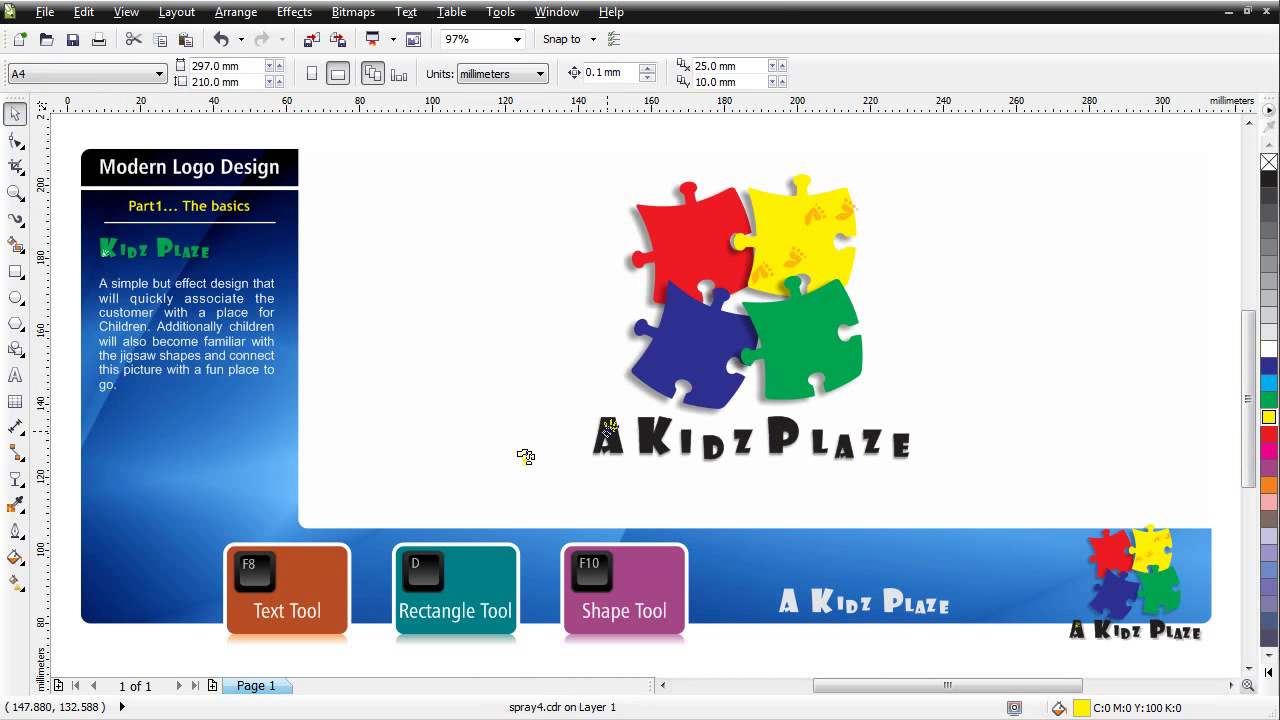
{"action": "left_click", "coordinate": [525, 456]}
{"action": "left_click", "coordinate": [688, 512]}
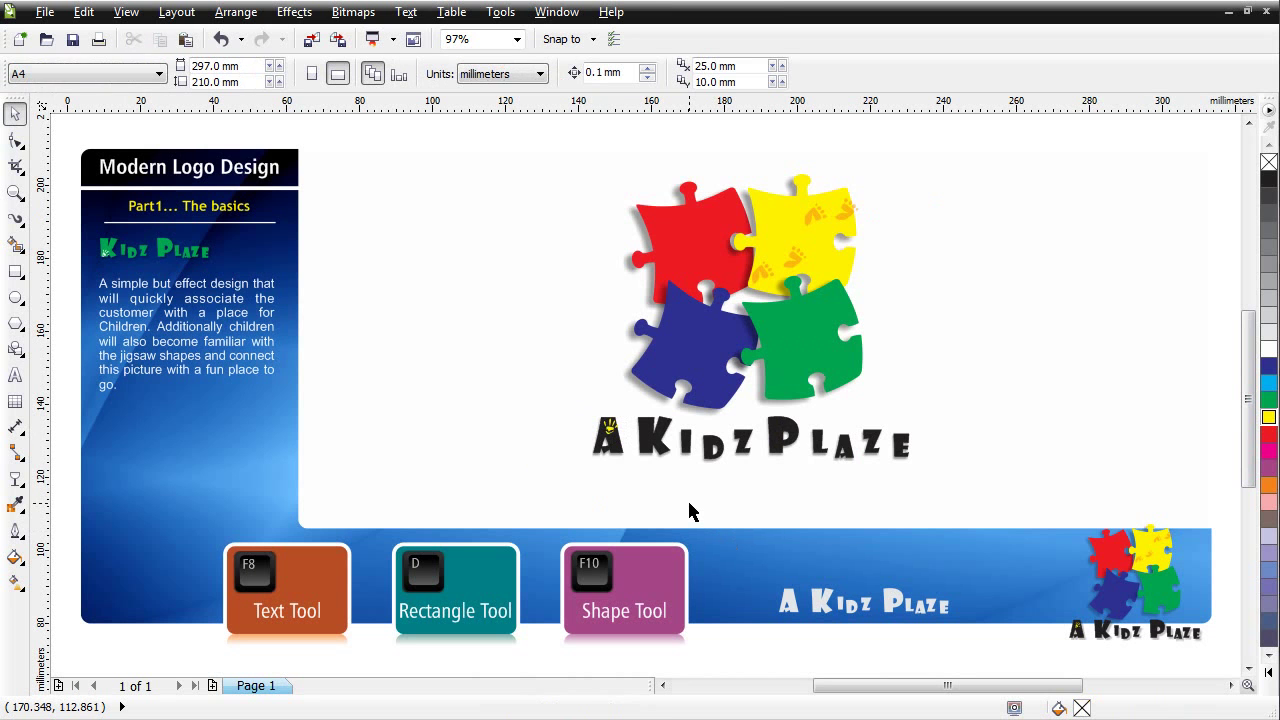